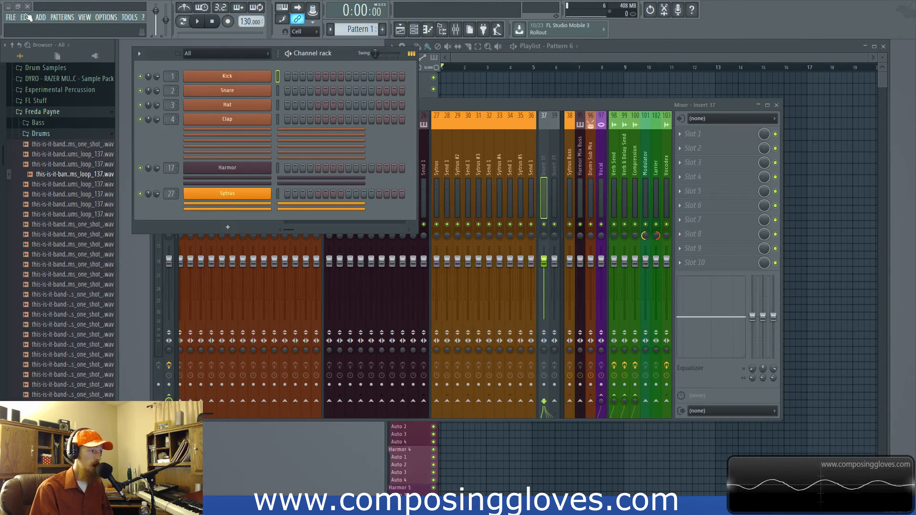
Create a new project from the Composing Gloves template "Production with Kontakt"
left_click(11, 17)
mouse_move(110, 37)
mouse_move(177, 50)
left_click(11, 17)
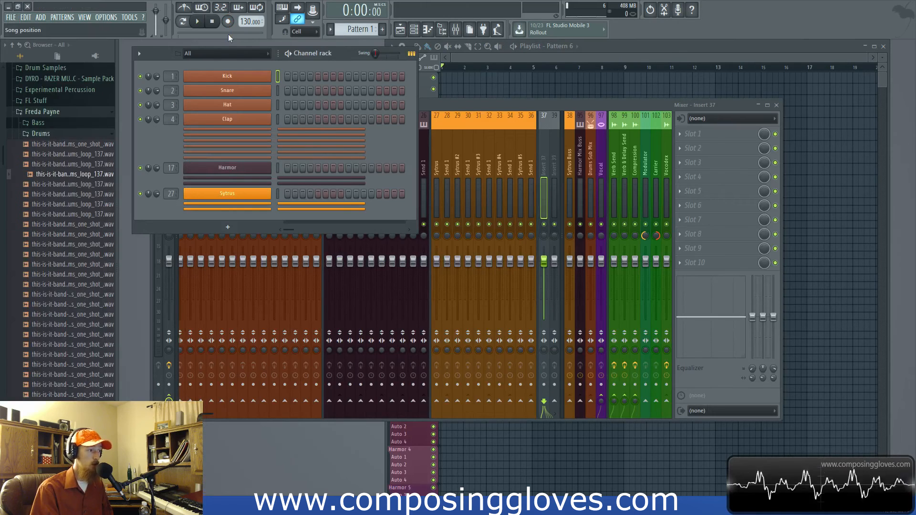
left_click(10, 18)
mouse_move(104, 40)
mouse_move(201, 40)
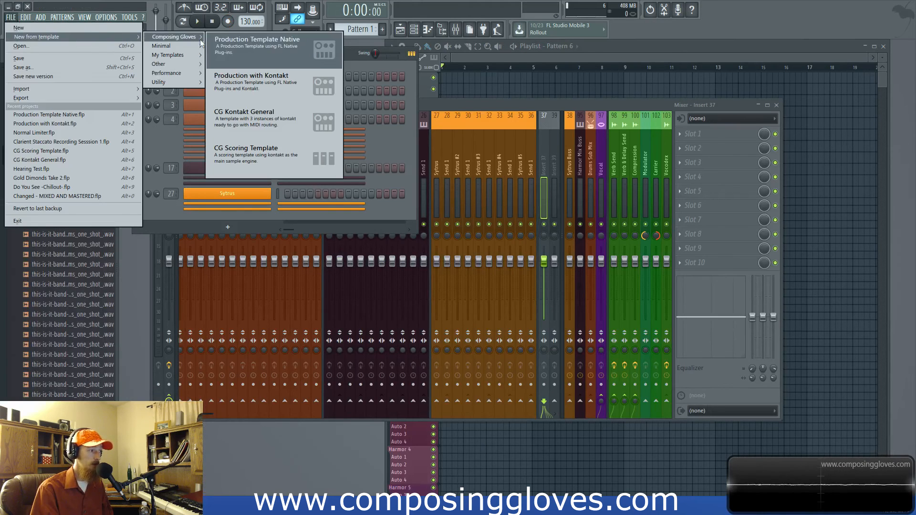
left_click(285, 97)
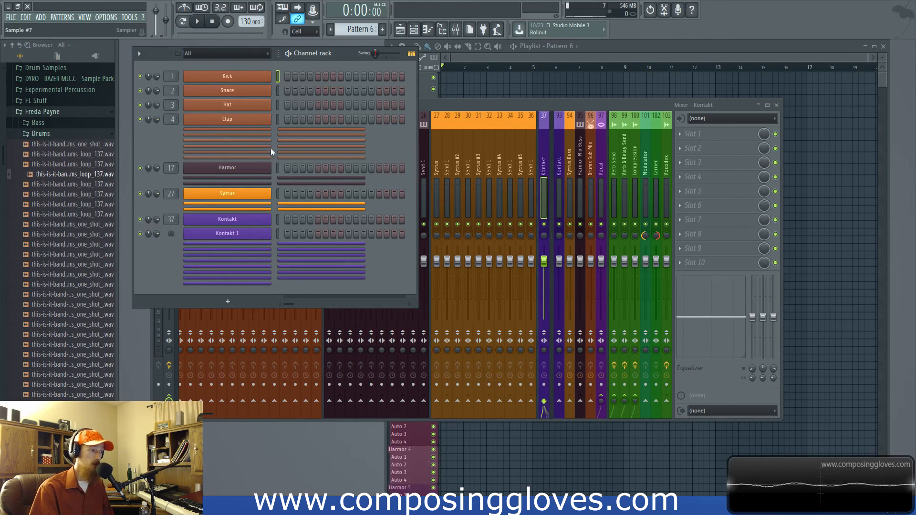
Open the Kontakt 1 channel's BRSO Articulate window, examine its articulations, controllers, port and channel settings, and close it
left_click(255, 237)
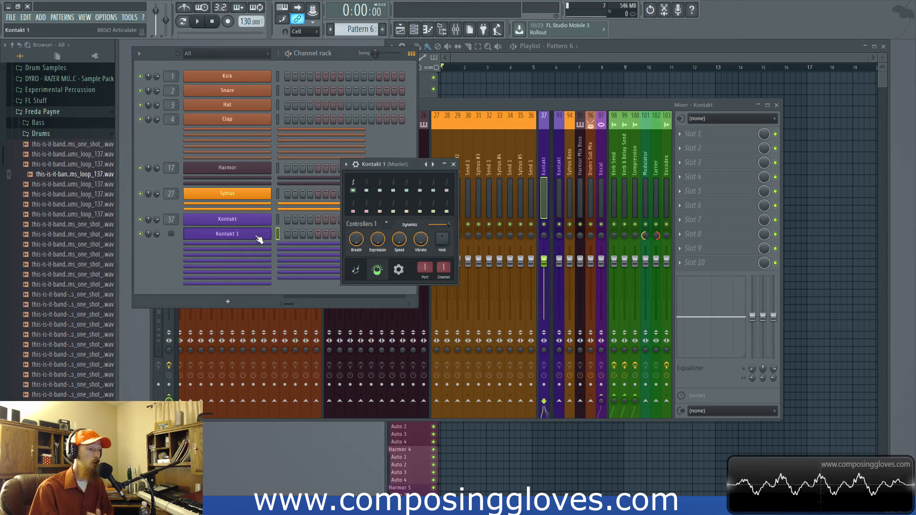
left_click_drag(427, 143, 428, 144)
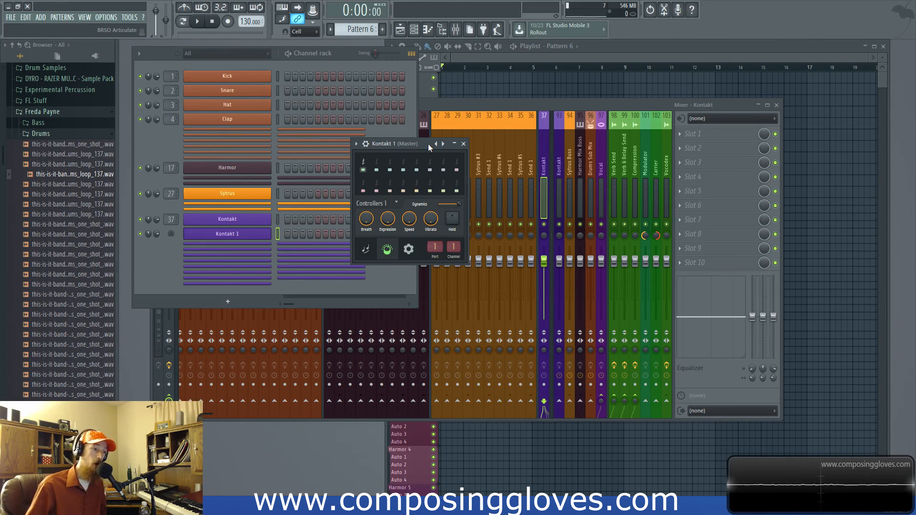
left_click(10, 18)
left_click(10, 18)
left_click(10, 19)
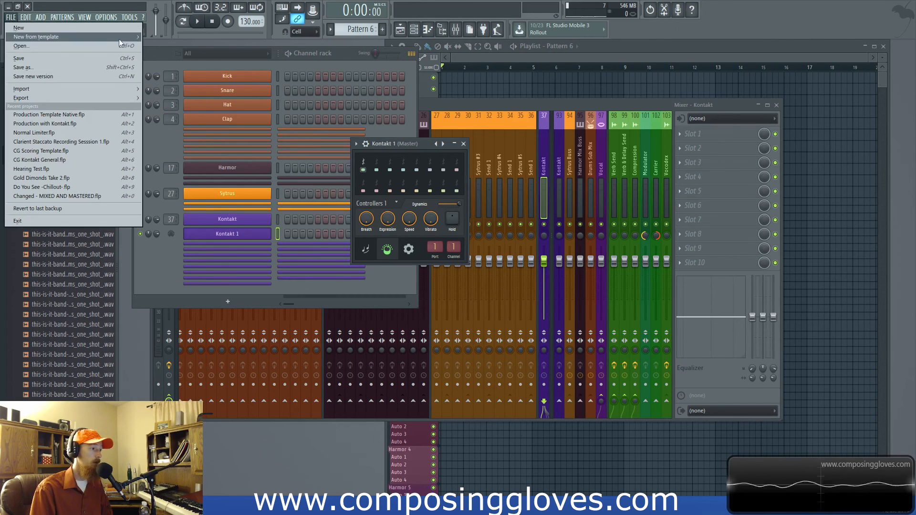
mouse_move(120, 39)
left_click_drag(428, 146, 425, 134)
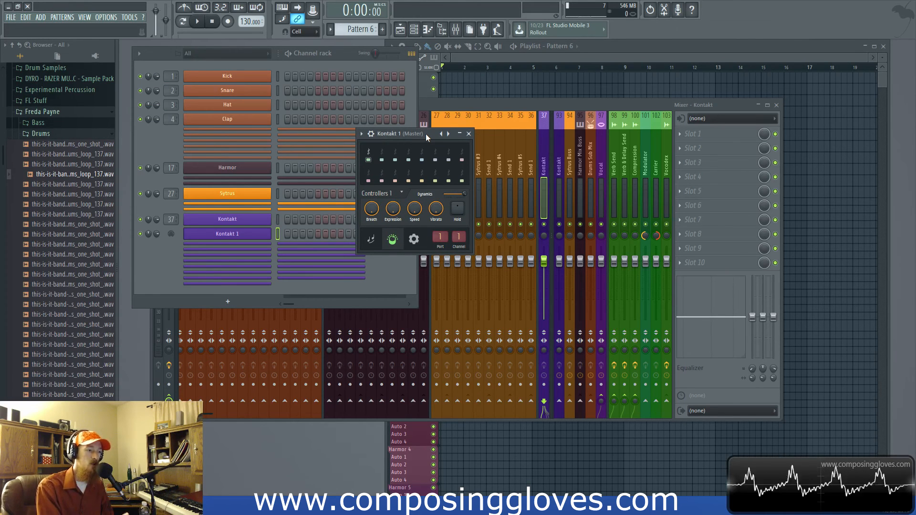
left_click_drag(426, 134, 430, 128)
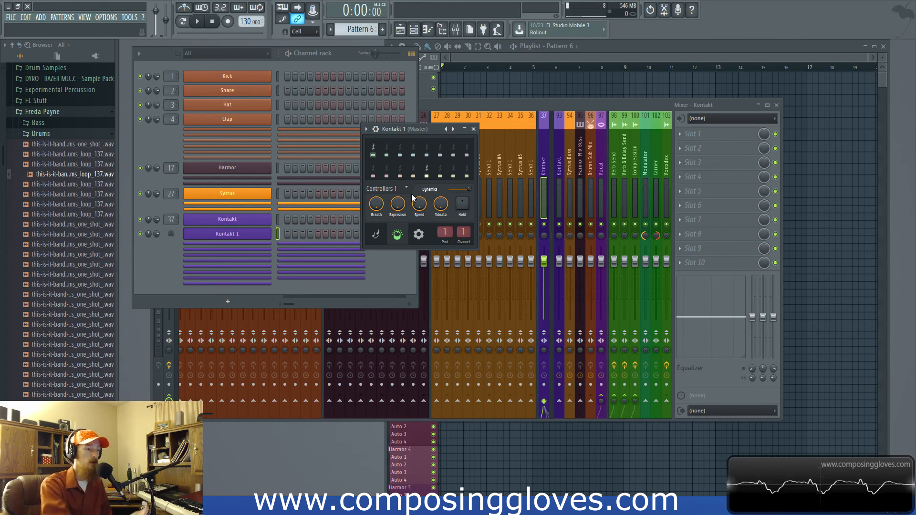
left_click_drag(432, 128, 430, 129)
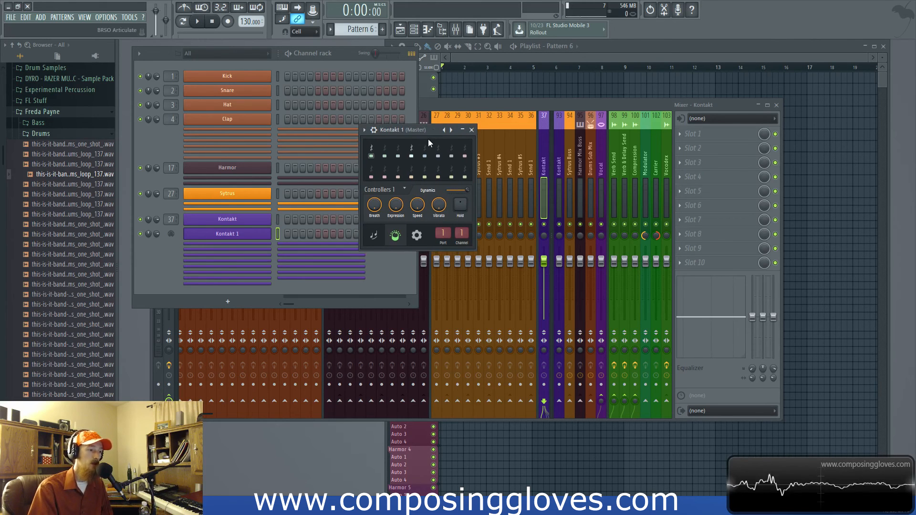
left_click(472, 130)
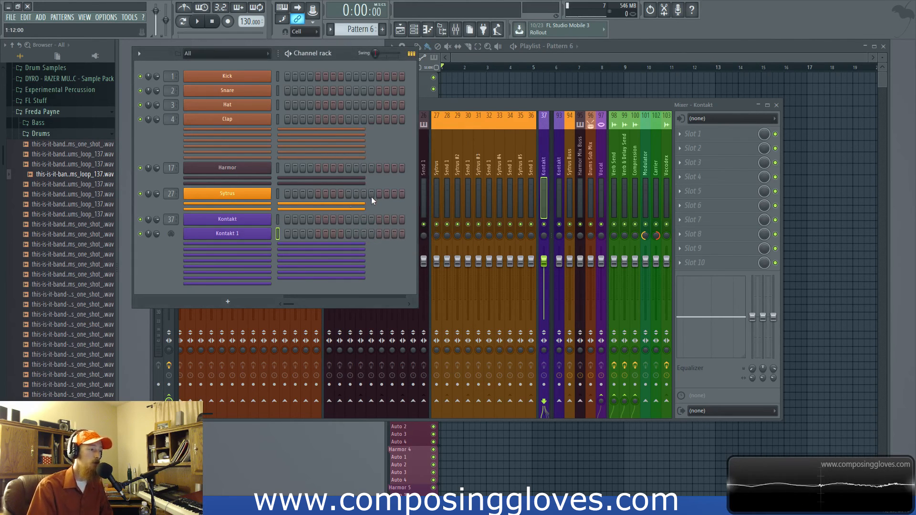
left_click(265, 233)
left_click(471, 130)
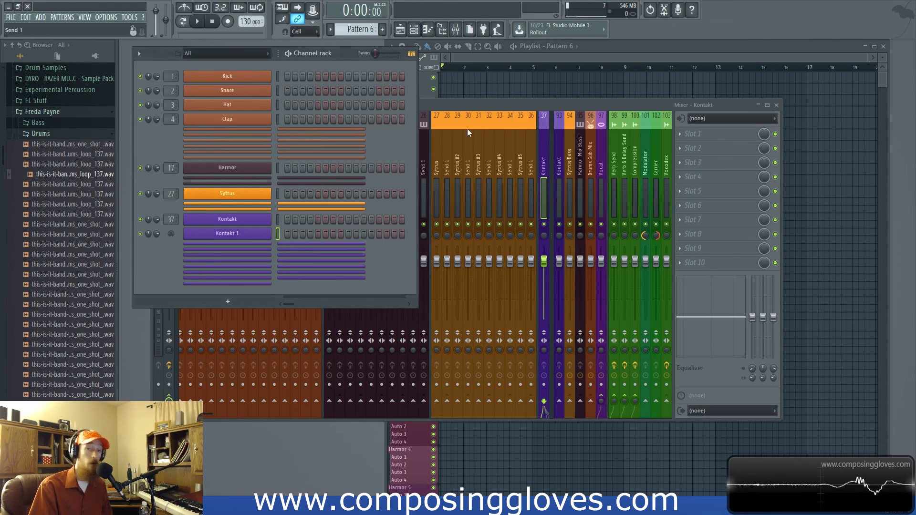
Open the Kontakt channel's plugin window and show its Outputs section to examine the output channels
left_click(221, 222)
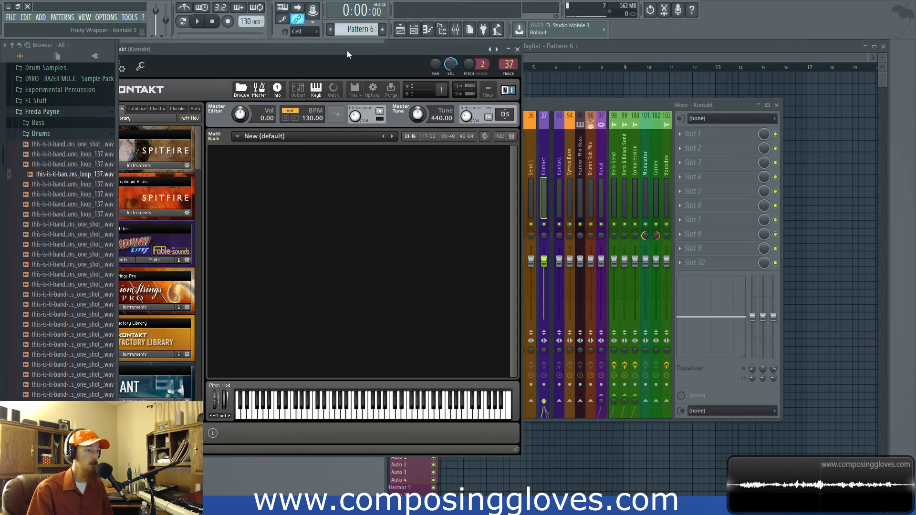
left_click_drag(348, 50, 489, 45)
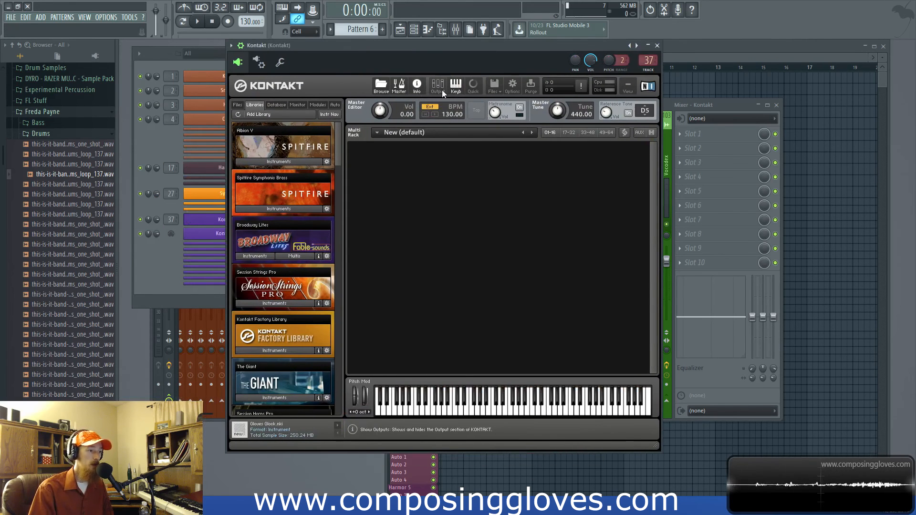
left_click(442, 89)
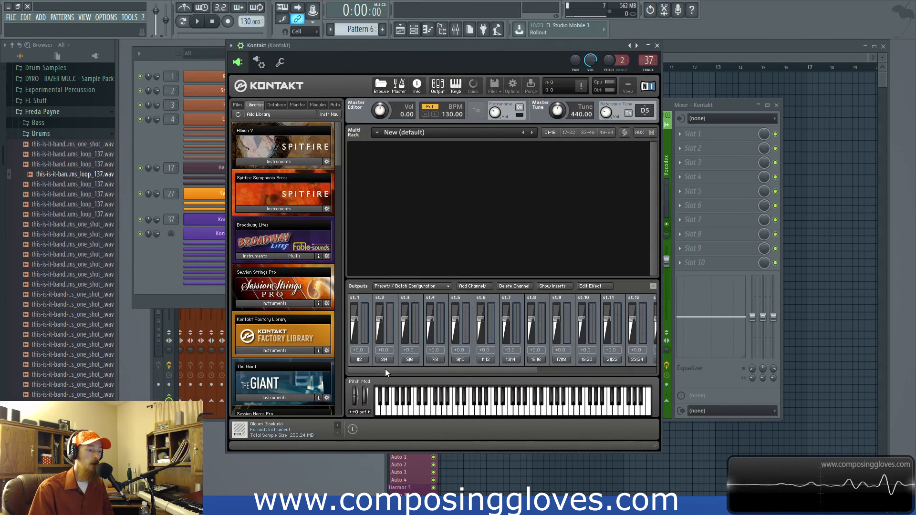
left_click_drag(384, 371, 362, 341)
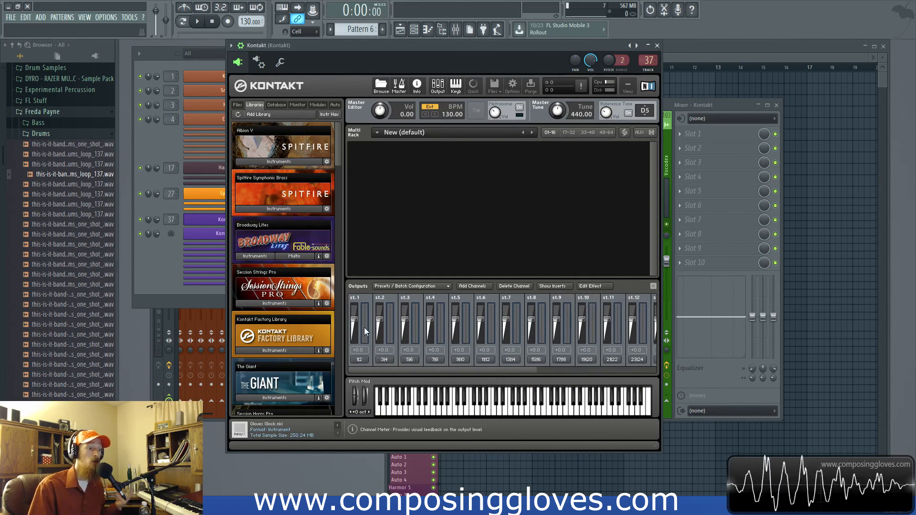
left_click_drag(491, 368, 413, 357)
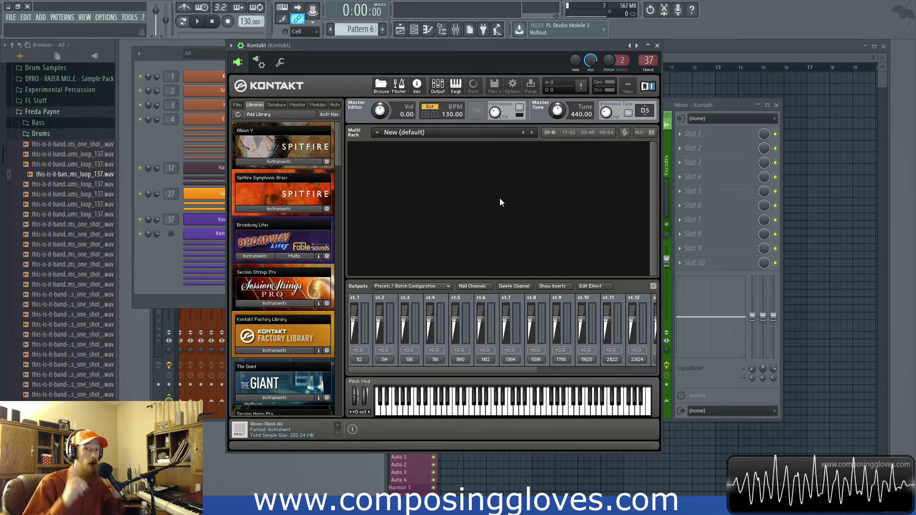
Examine the purple Kontakt tracks starting at insert 37 in the mixer and compare them with Kontakt's output channels
left_click(675, 104)
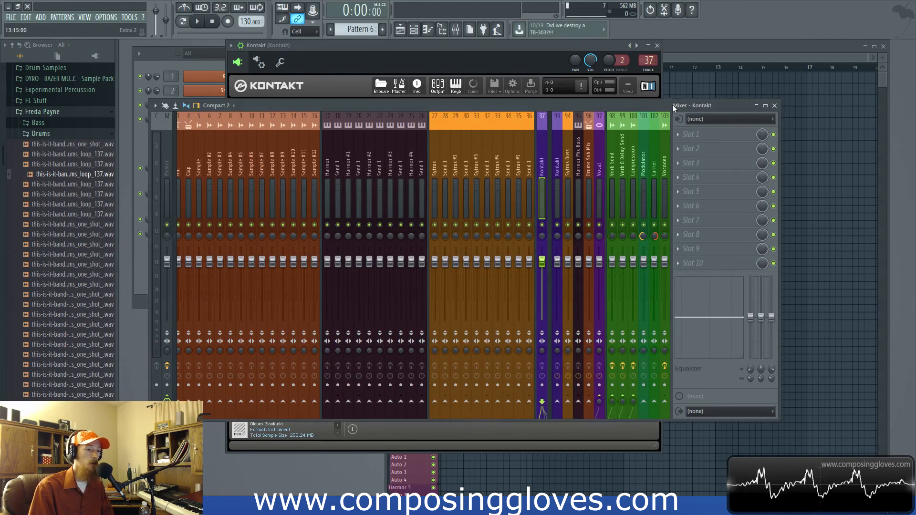
scroll(466, 177, "down", 5)
mouse_move(401, 165)
left_mouse_down()
mouse_move(504, 166)
mouse_move(383, 165)
left_mouse_up()
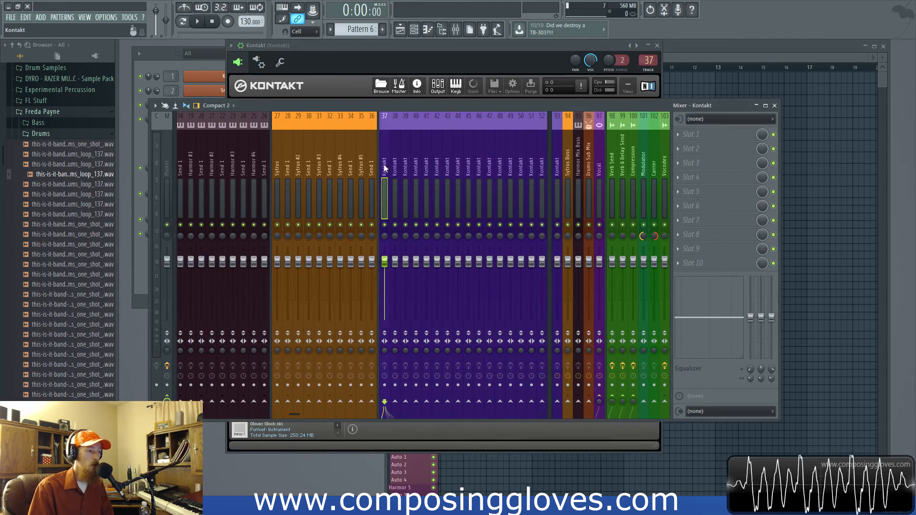
left_click(479, 52)
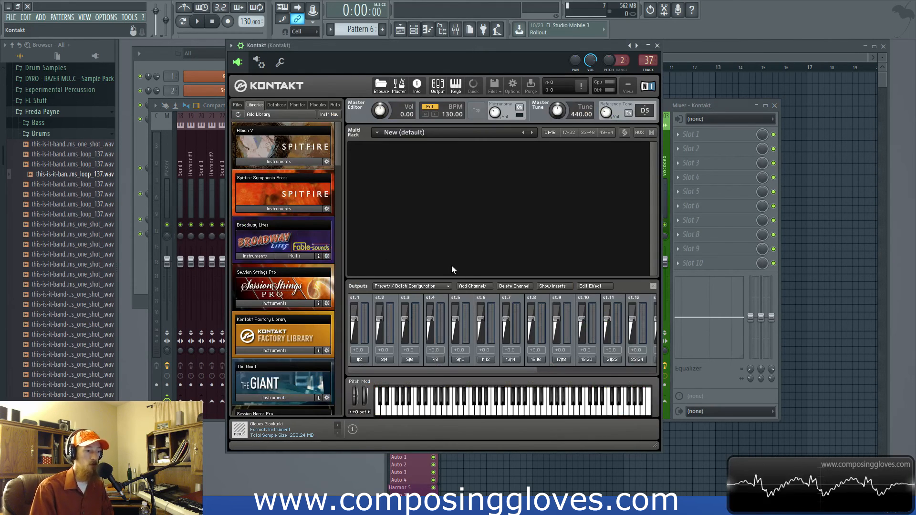
left_click(694, 103)
mouse_move(385, 155)
left_mouse_down()
mouse_move(425, 159)
mouse_move(385, 159)
left_mouse_up()
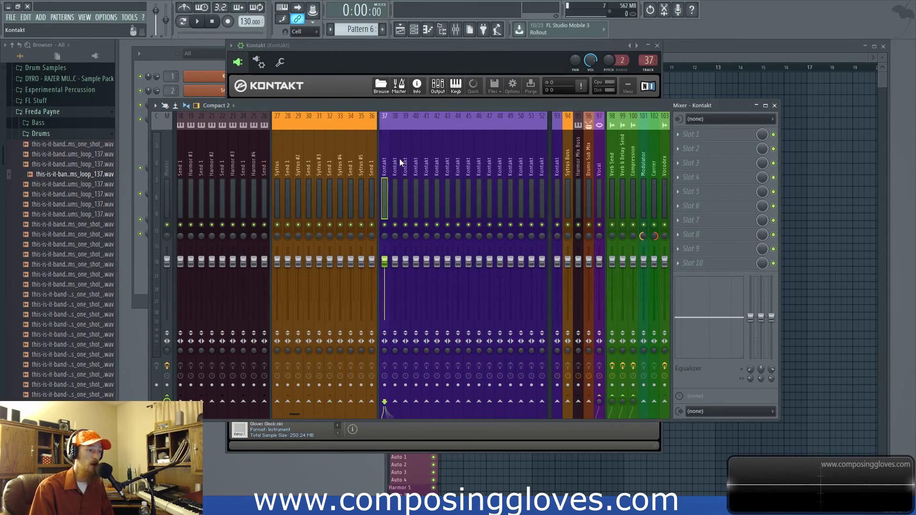
left_click(501, 50)
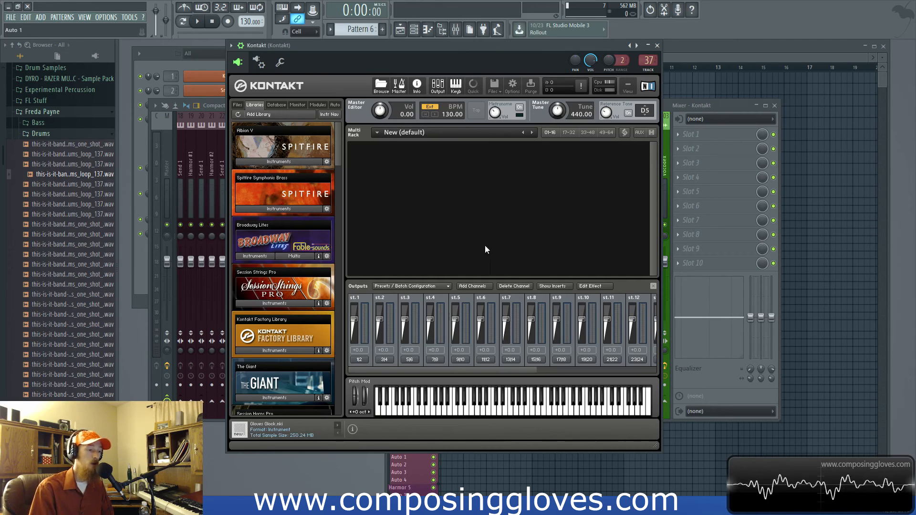
Show Kontakt's Quick-Load catalogue to examine its instrument folders
right_click(508, 204)
right_click(512, 205)
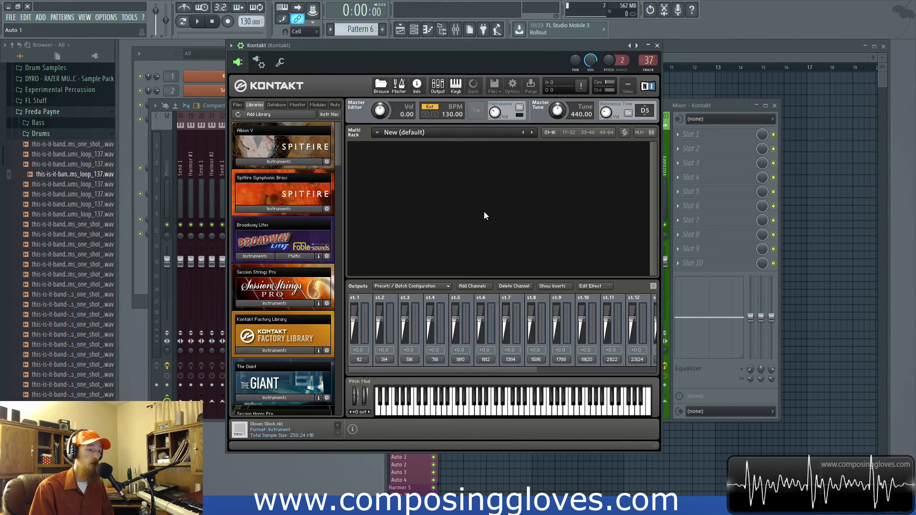
right_click(485, 213)
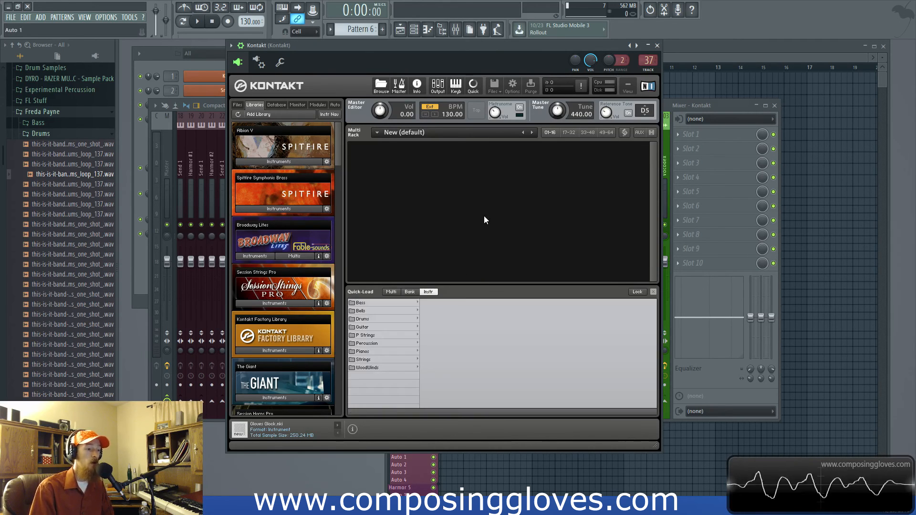
right_click(483, 248)
Open the Kontakt channel's VST wrapper settings to check the MIDI input port, and return to the channel rack
left_click(258, 62)
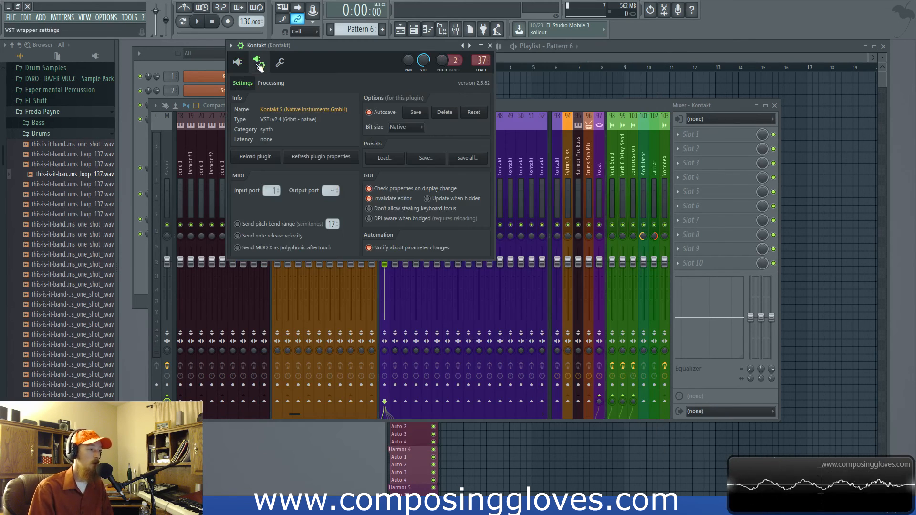
left_click_drag(328, 41, 415, 78)
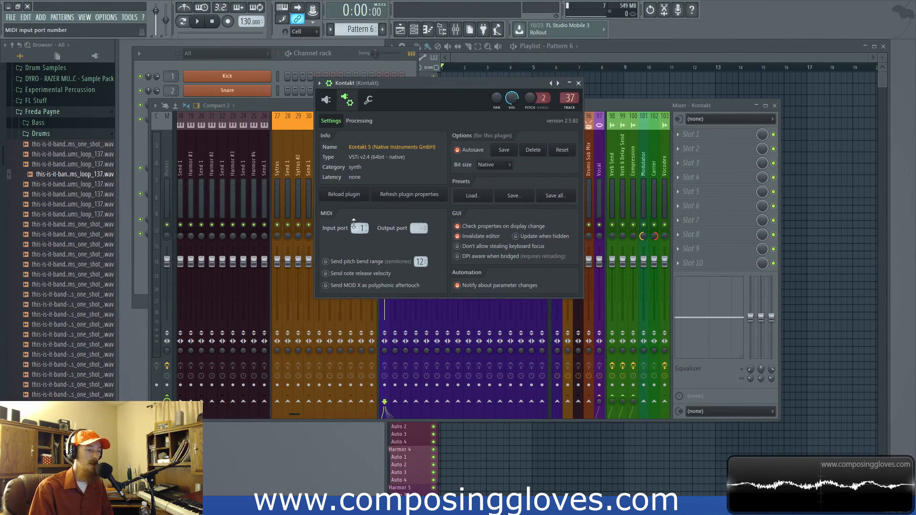
left_click(139, 268)
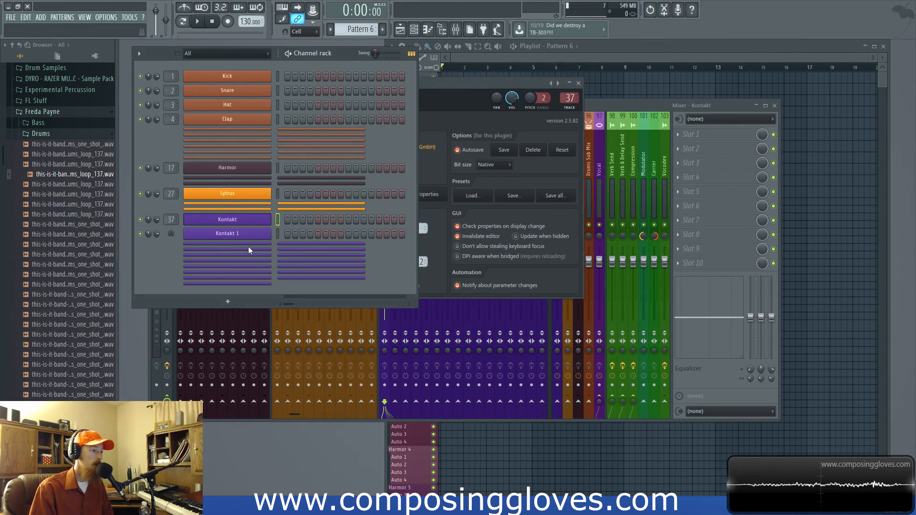
Clone the Kontakt 1 channel, check the port and channel assignment in the clone's BRSO Articulate window, and close it
left_click(233, 235)
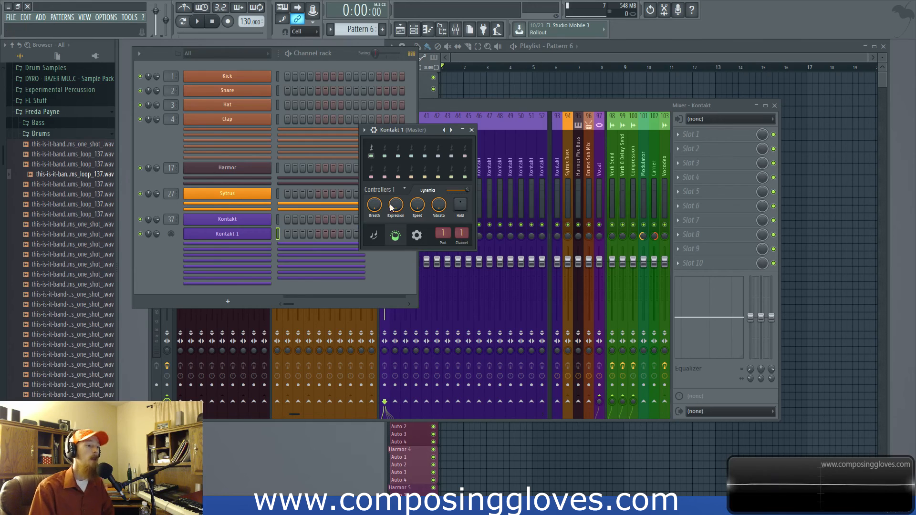
left_click_drag(393, 132, 454, 118)
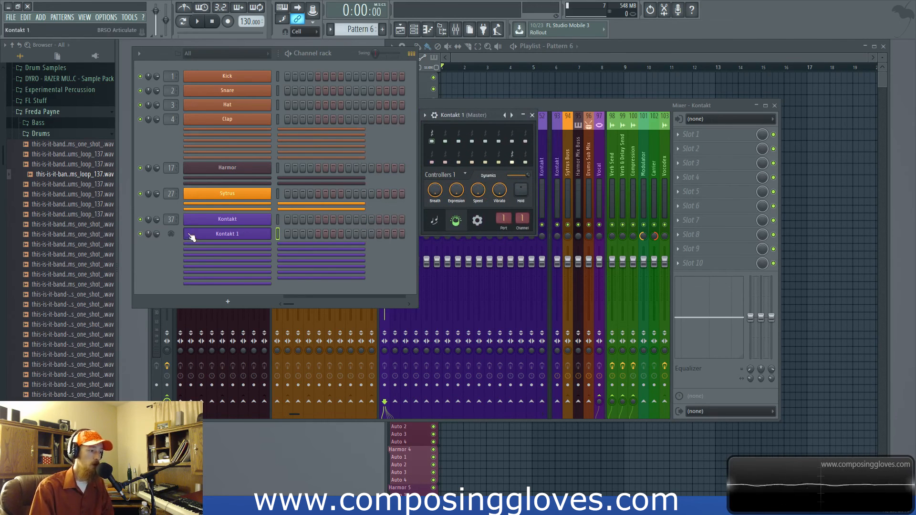
key("alt+c")
left_click(221, 251)
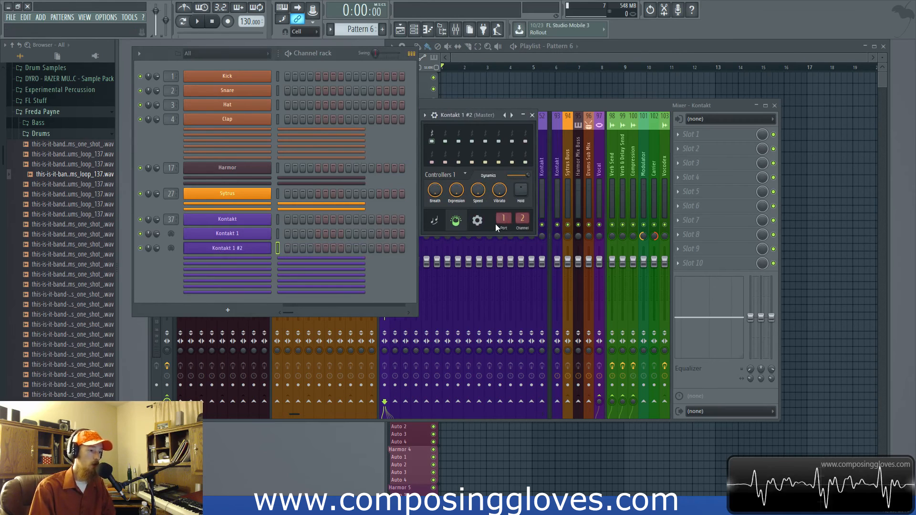
left_click(533, 116)
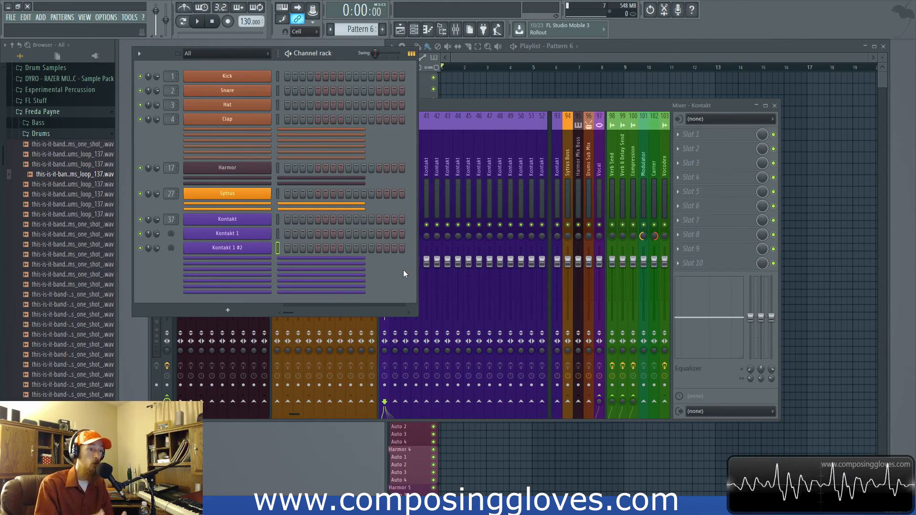
Bring the mixer forward and show the list of Composing Gloves templates without loading one
left_click(496, 103)
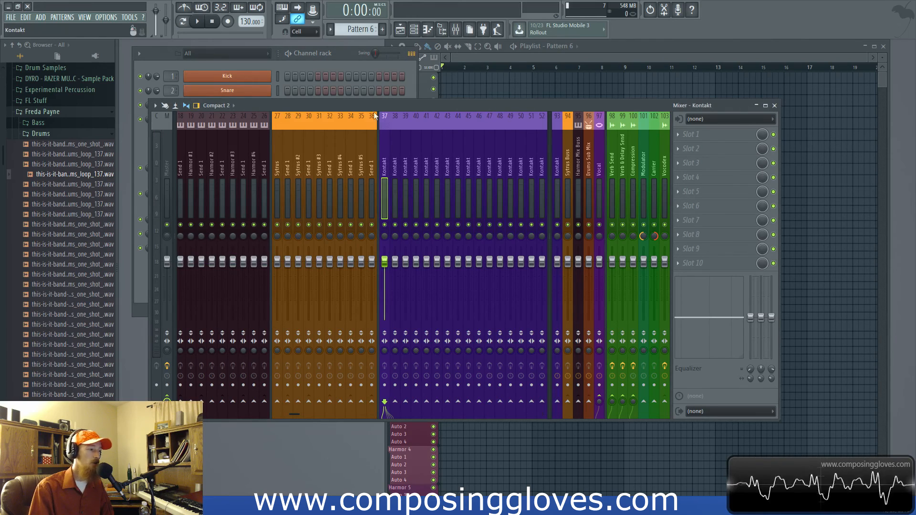
left_click(16, 20)
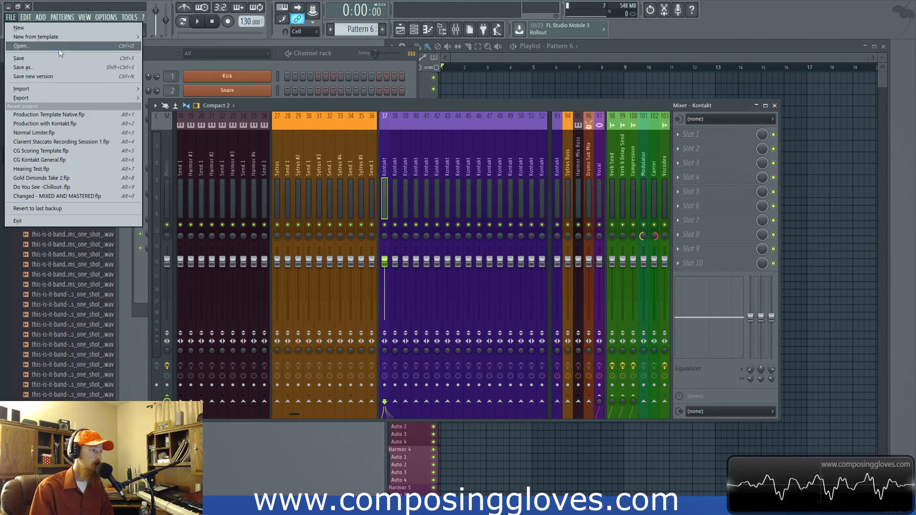
mouse_move(58, 39)
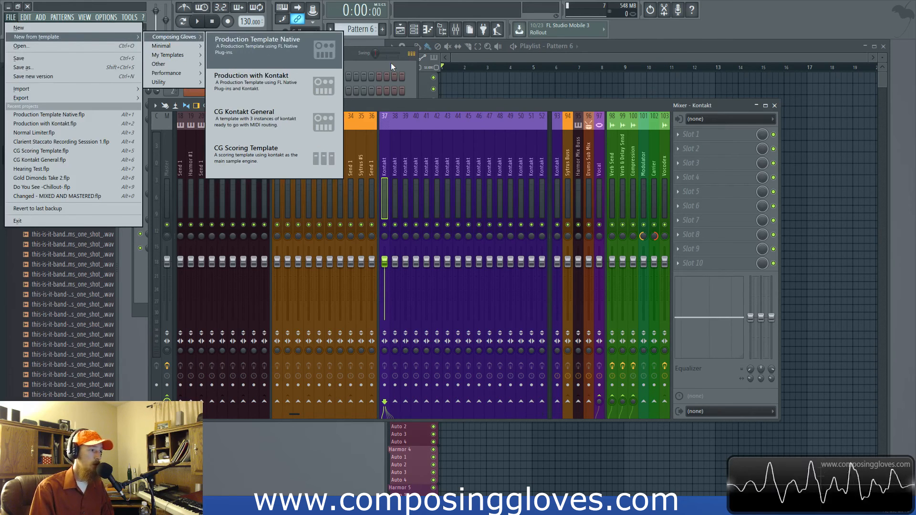
left_click(411, 93)
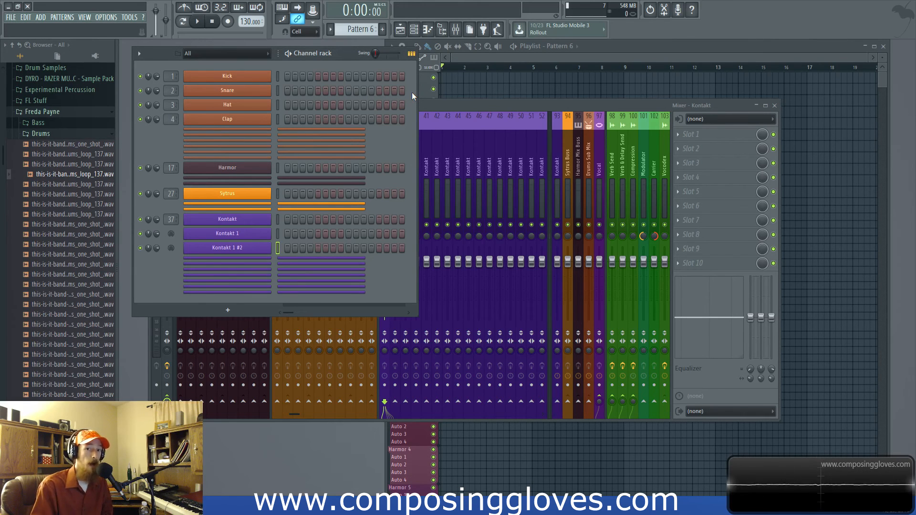
Start a new project from the Composing Gloves template "Production Template Native"
left_click(13, 18)
mouse_move(67, 40)
mouse_move(182, 38)
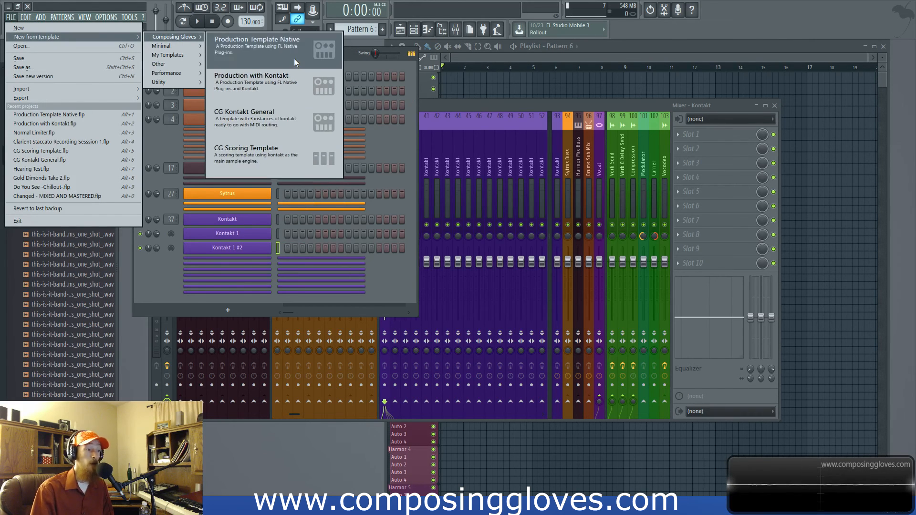
left_click(258, 50)
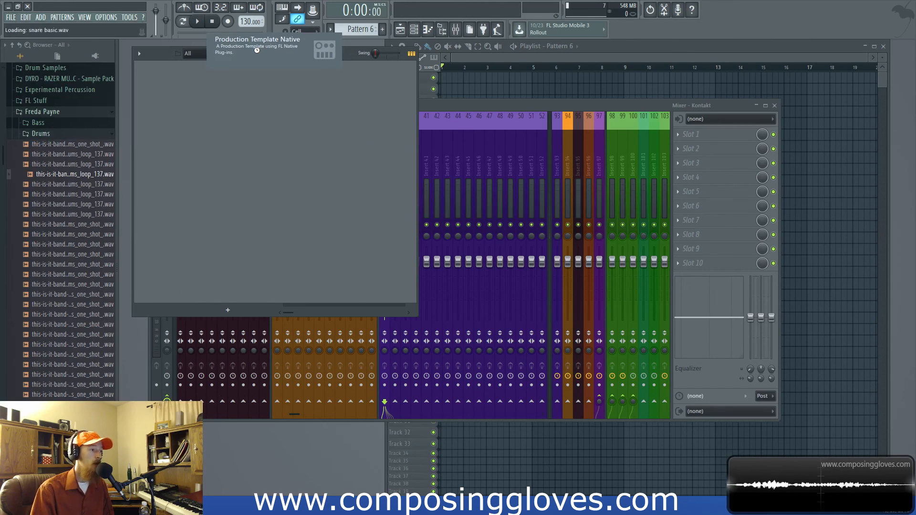
Examine the new project's Sytrus and unused inserts in the mixer, recheck the Composing Gloves template list, and return to the channel rack
left_click(505, 109)
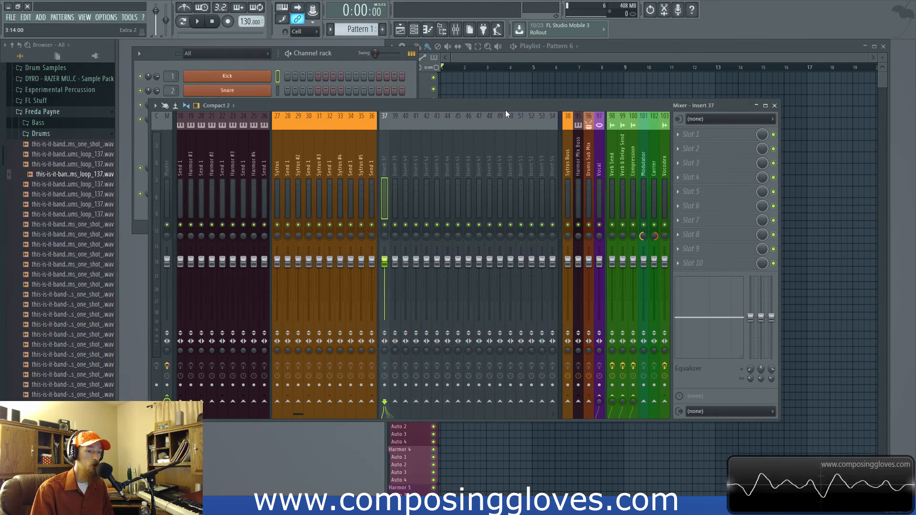
left_click(408, 86)
left_click_drag(489, 104, 517, 117)
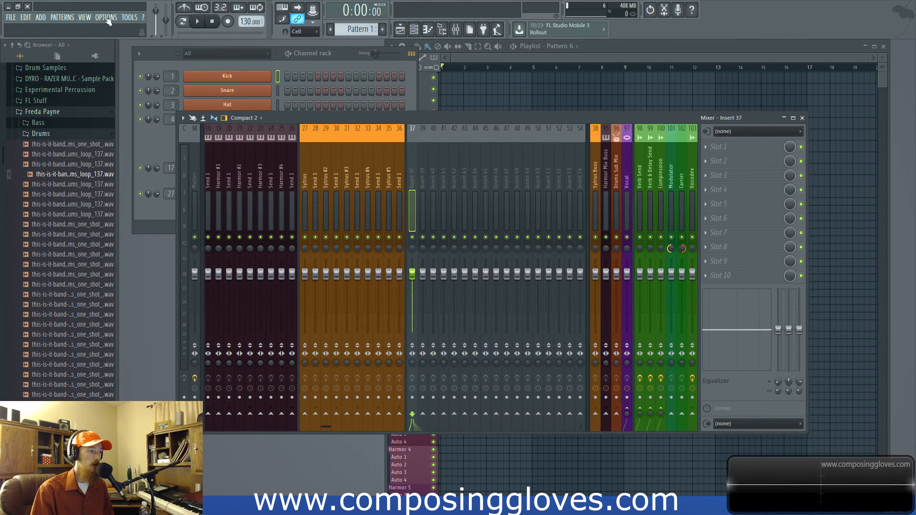
left_click(13, 18)
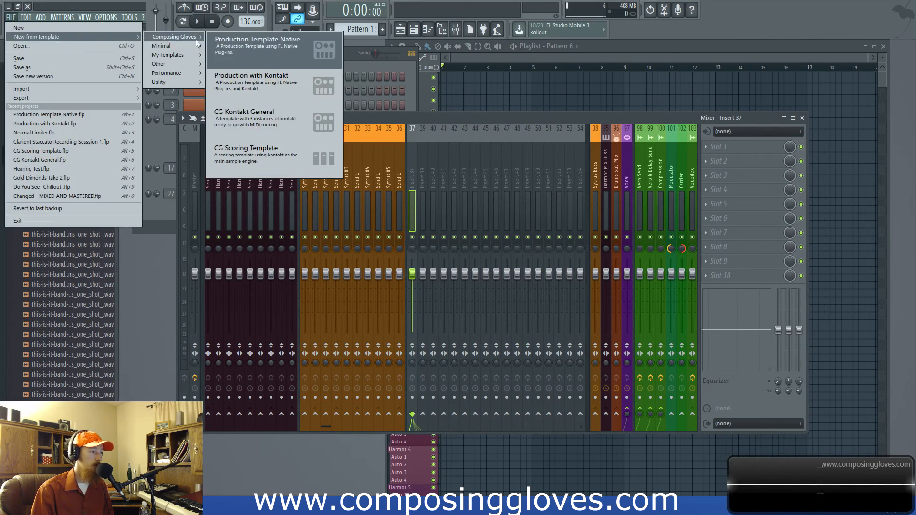
left_click(452, 114)
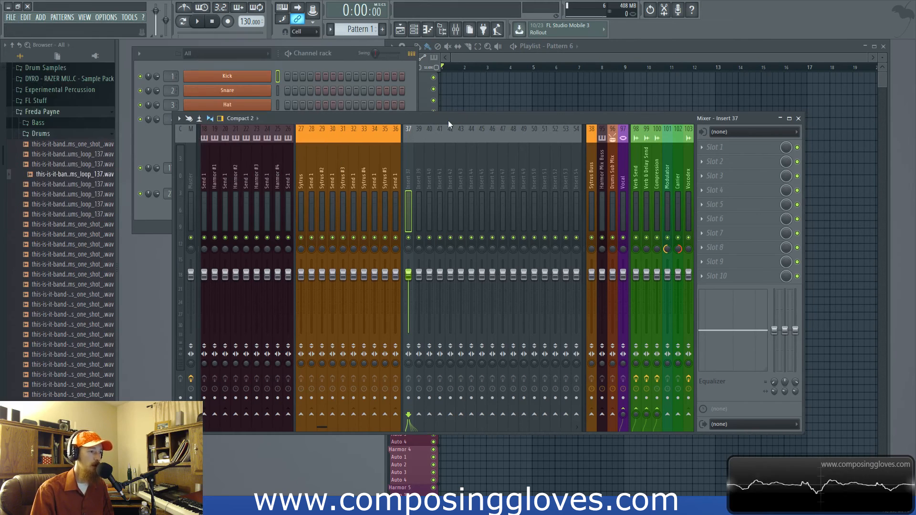
left_click(357, 169)
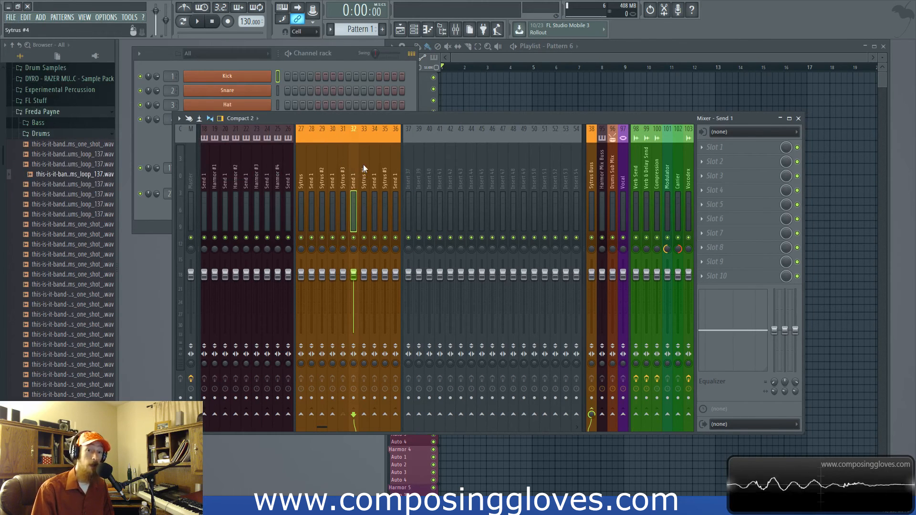
left_click(136, 137)
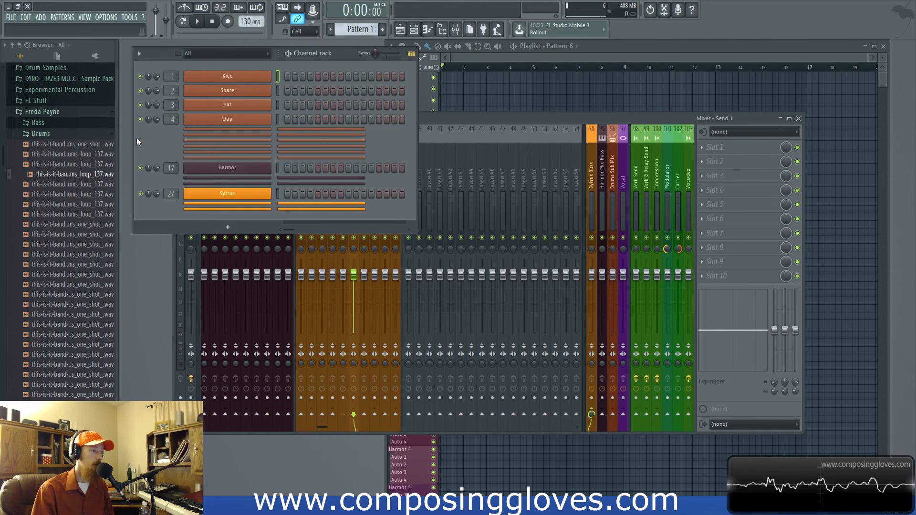
Open the Harmor channel's plugin window to check its assigned mixer track, and close it
left_click(249, 173)
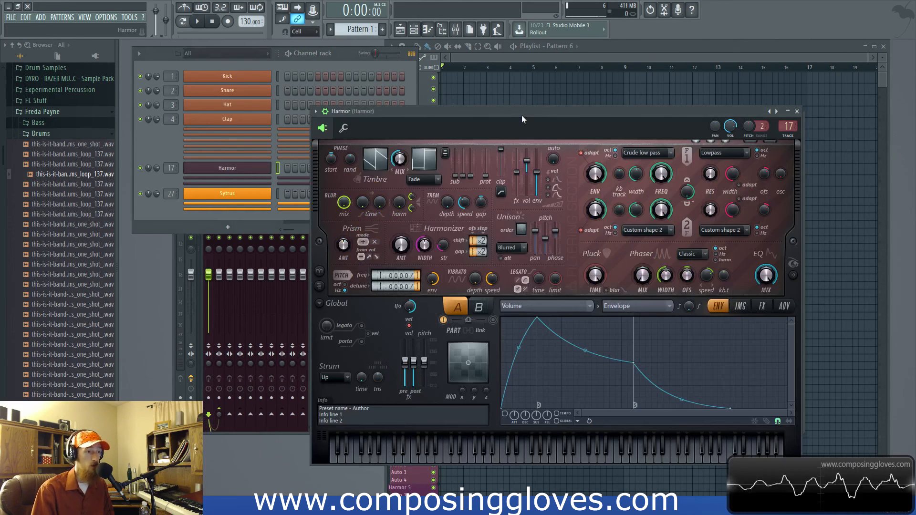
left_click_drag(525, 108, 523, 96)
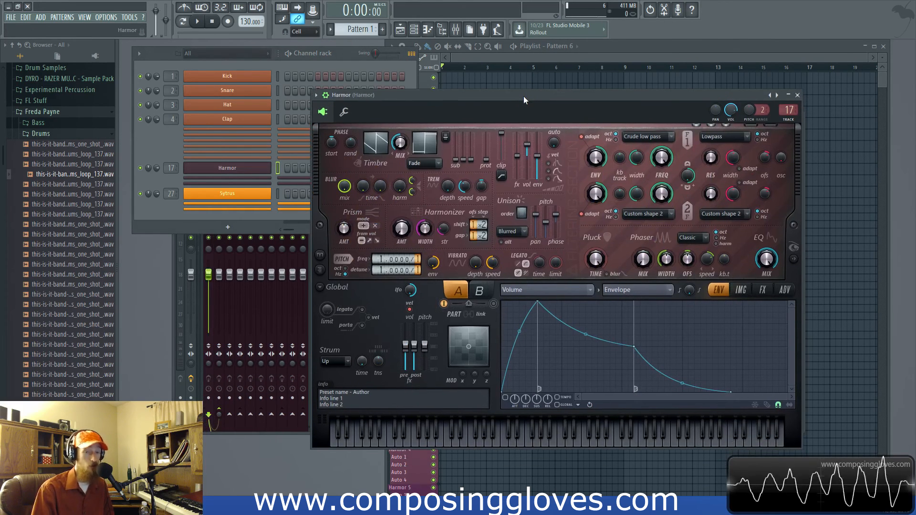
left_click(798, 95)
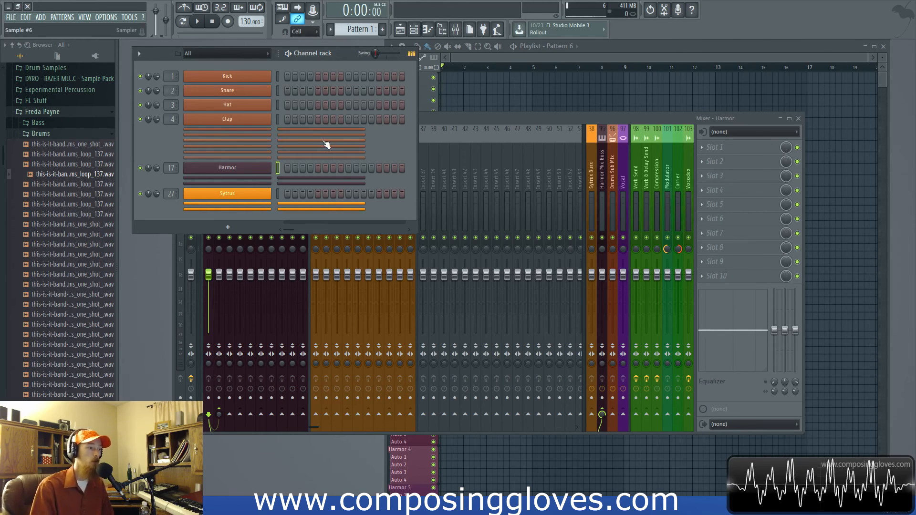
Move the mixer lower and compare its drum, Harmor, Sytrus and unused inserts with the channel rack groups
left_click(453, 122)
scroll(262, 198, "left", 6)
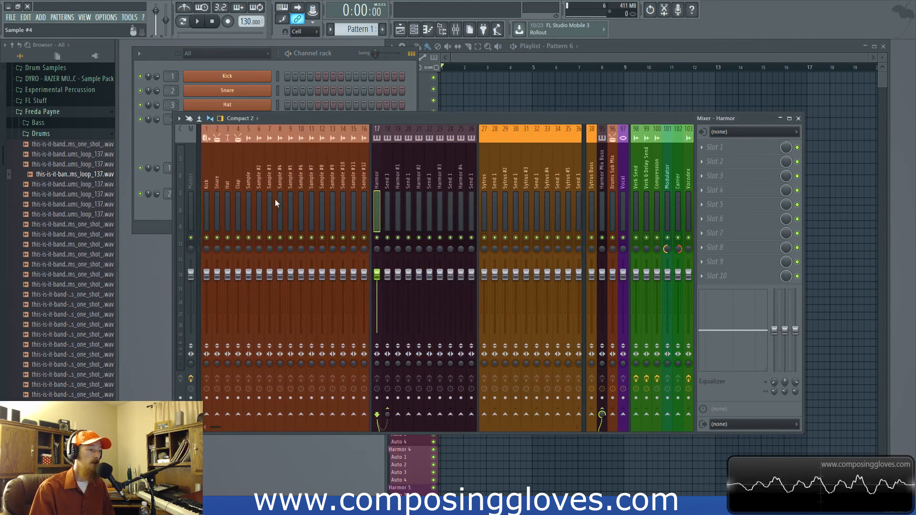
left_click_drag(396, 123, 382, 157)
left_click(400, 134)
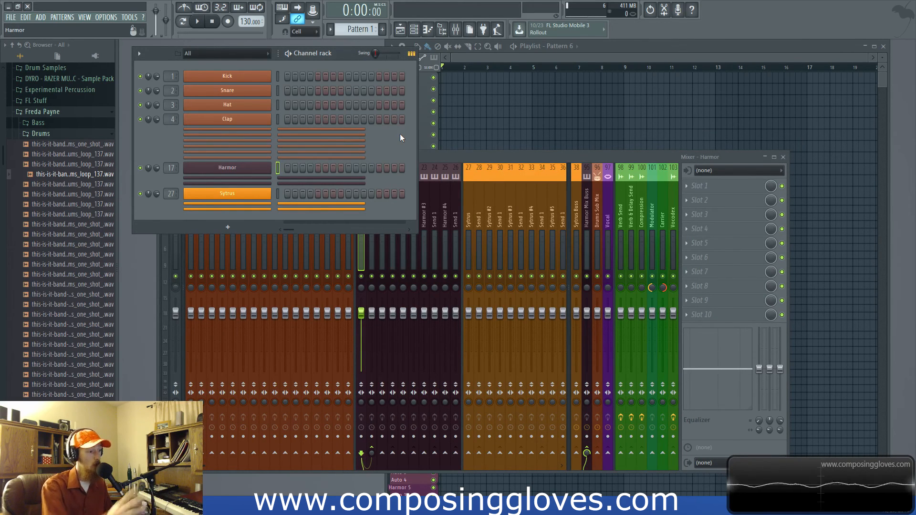
left_click(516, 154)
scroll(314, 257, "down", 5)
scroll(314, 256, "up", 5)
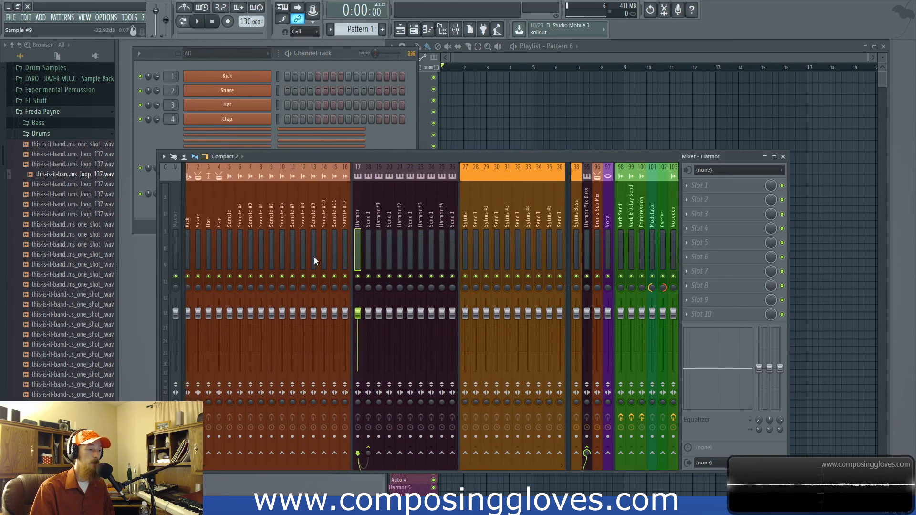
scroll(314, 257, "down", 5)
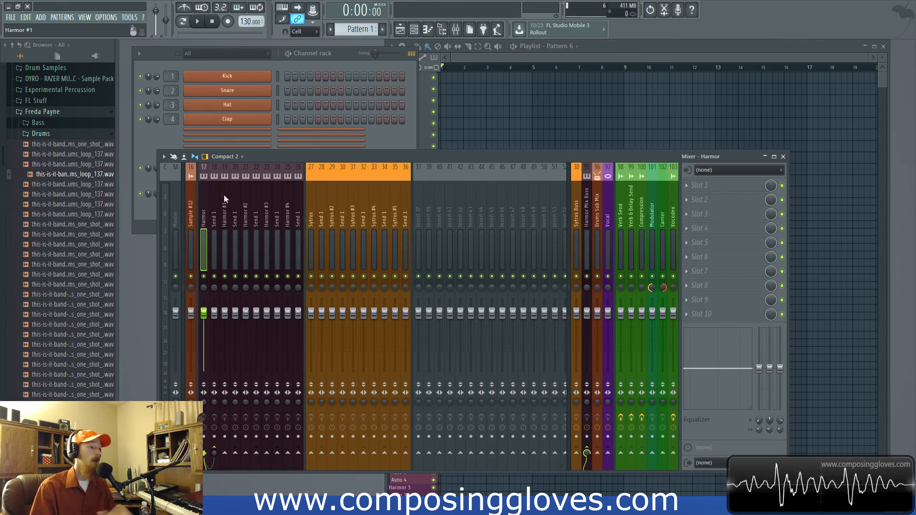
Reopen the Harmor channel's plugin window from the channel rack to view the instrument, and close it
left_click(405, 139)
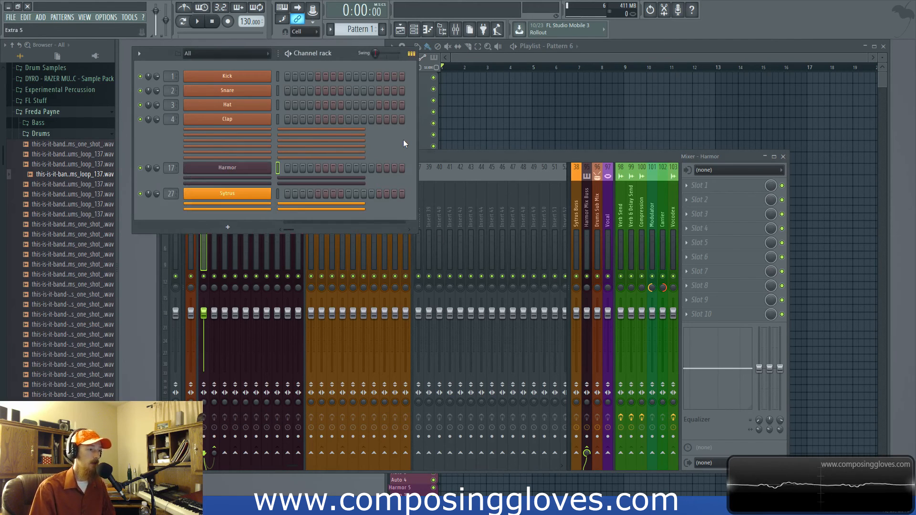
left_click(244, 169)
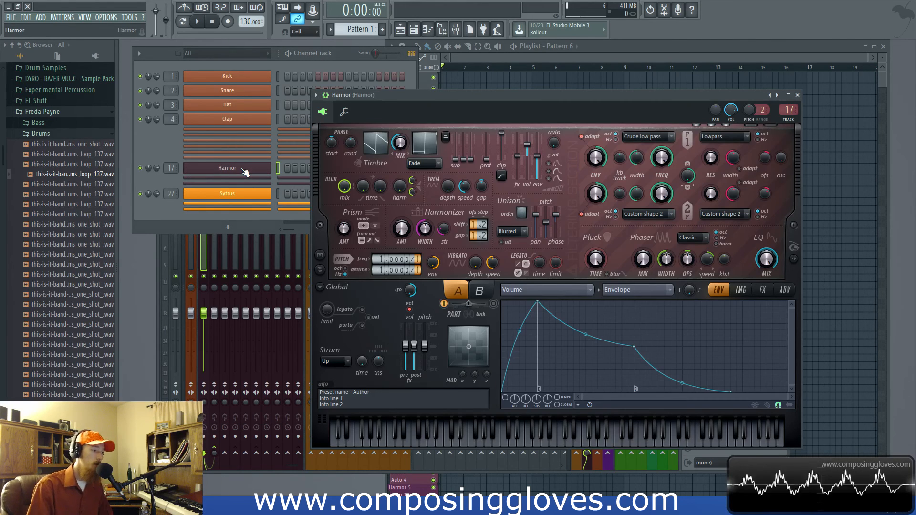
left_click(245, 177)
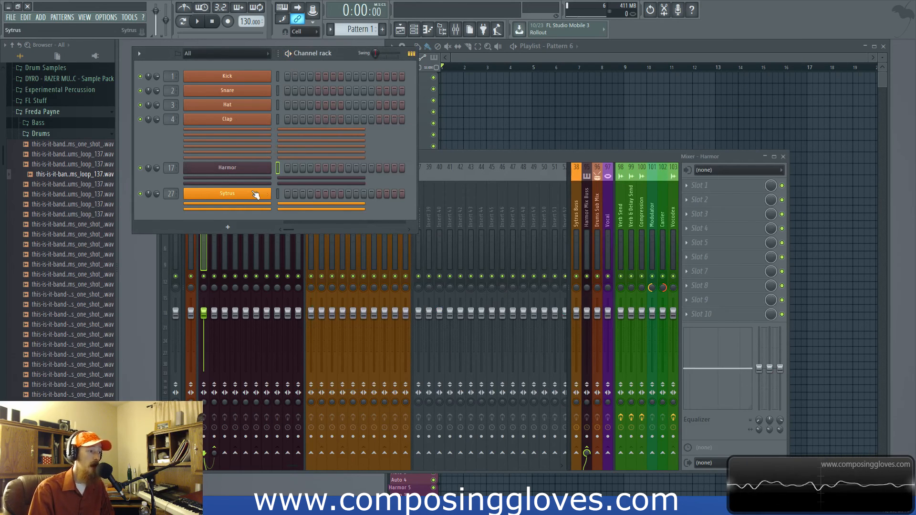
Unzip the Harmor #2 and Harmor #3 channels in the channel rack, and zip the Harmor channels again
left_click(238, 180)
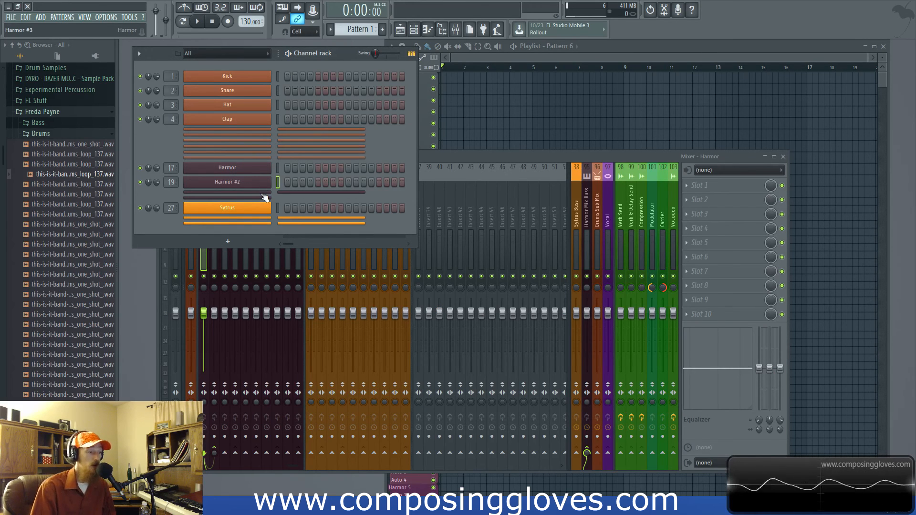
left_click(263, 195)
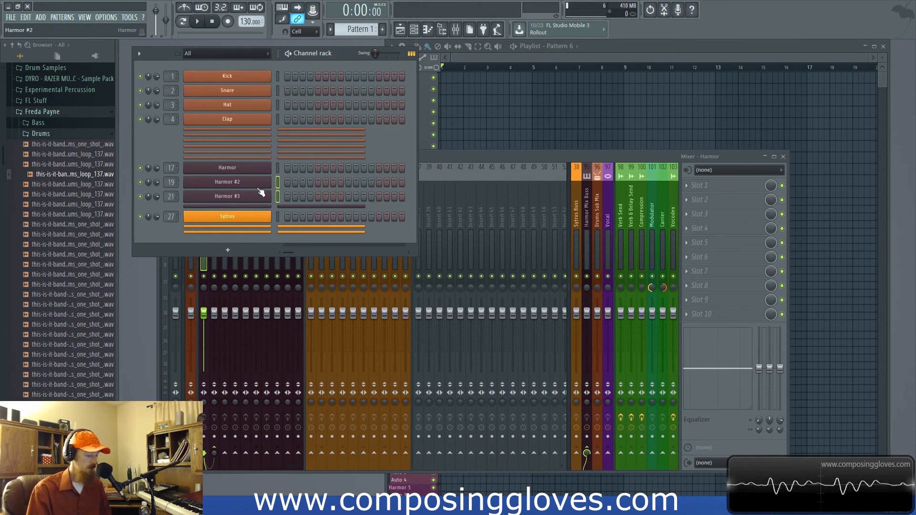
key("alt+z")
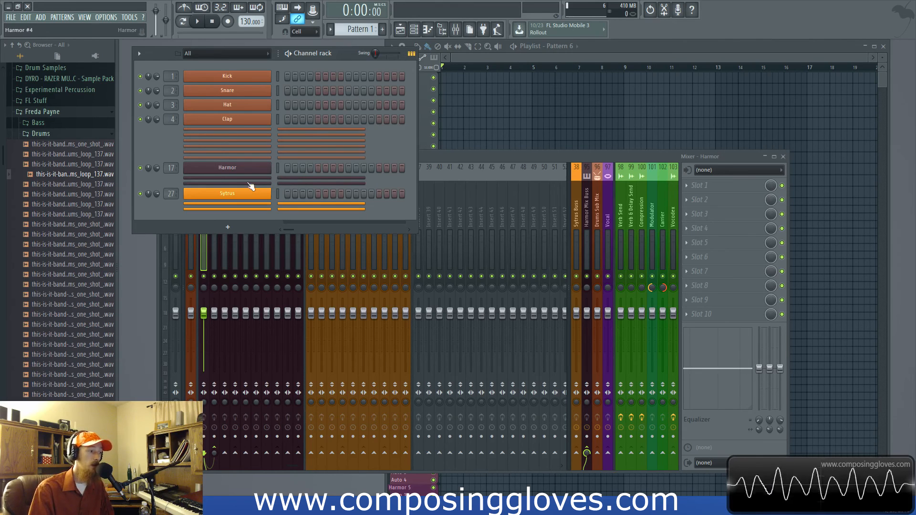
Examine the Harmor inserts and their Send 1 tracks in the mixer, selecting inserts 17 and 18 to check the send routing
left_click(497, 158)
mouse_move(204, 213)
left_mouse_down()
mouse_move(297, 207)
mouse_move(202, 211)
left_mouse_up()
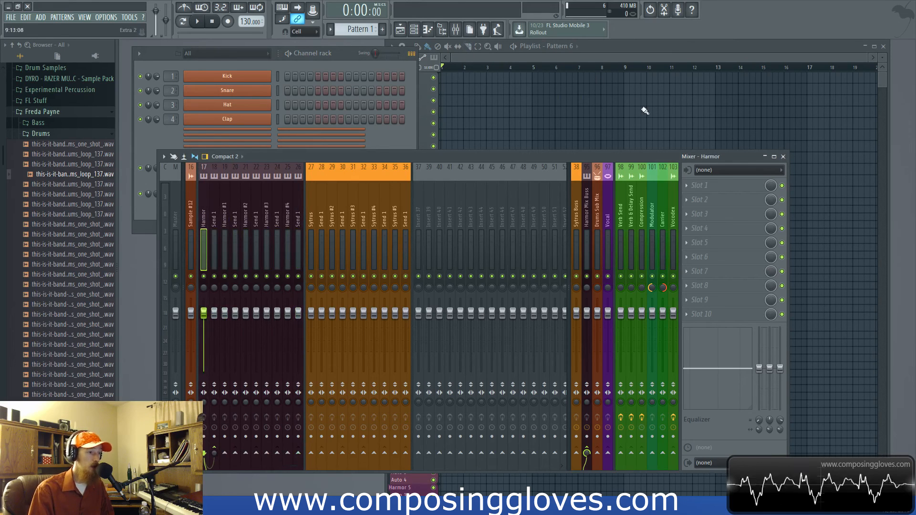
scroll(209, 222, "up", 3)
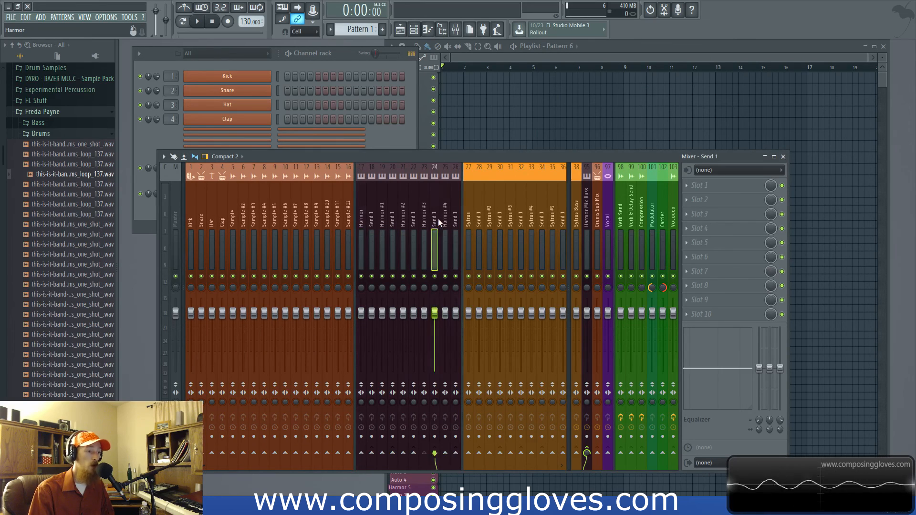
left_click(373, 220)
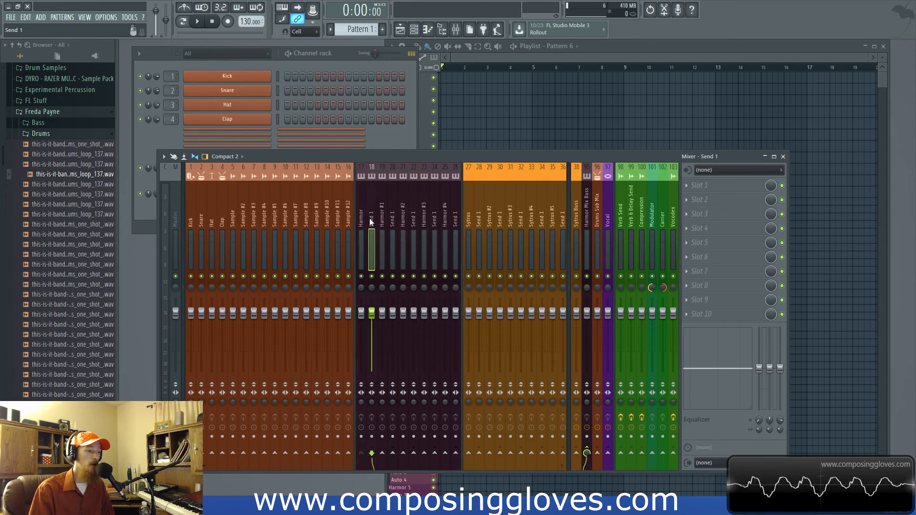
left_click(389, 218)
left_click(364, 221)
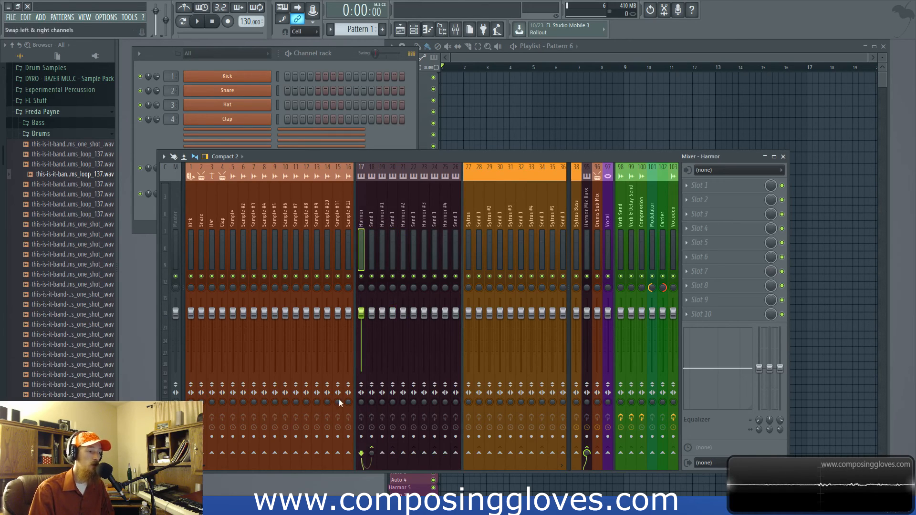
left_click(371, 453)
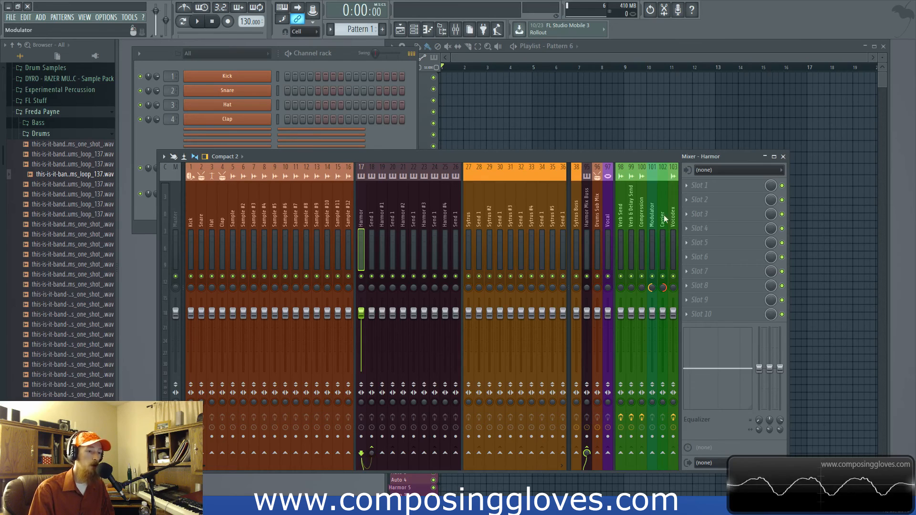
left_click(697, 185)
left_click(602, 156)
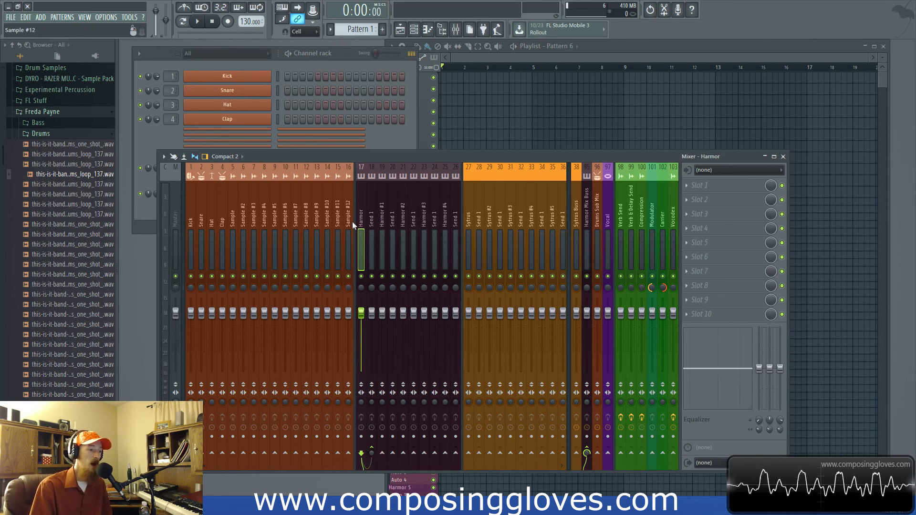
Open the Kick and Snare channel settings to check their mixer track assignments, and return to the mixer
left_click_drag(360, 219, 201, 220)
left_click(234, 81)
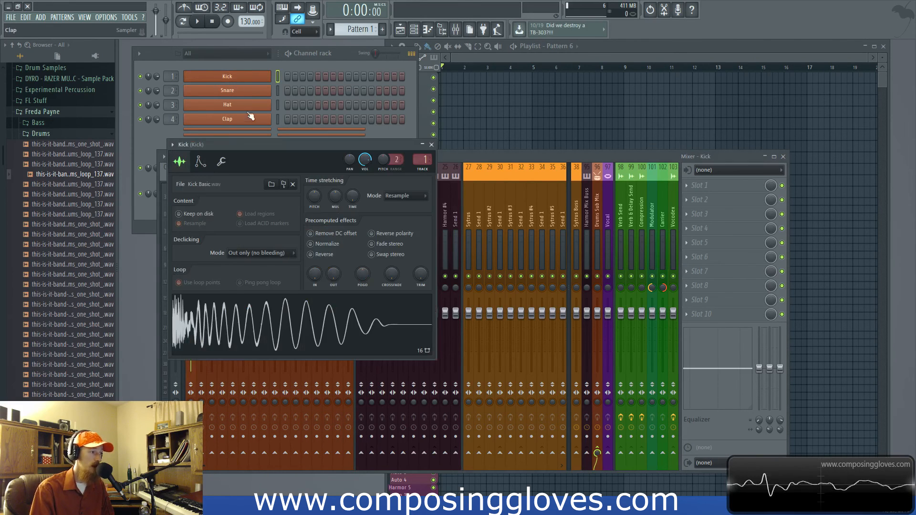
left_click(250, 90)
left_click_drag(238, 127, 451, 159)
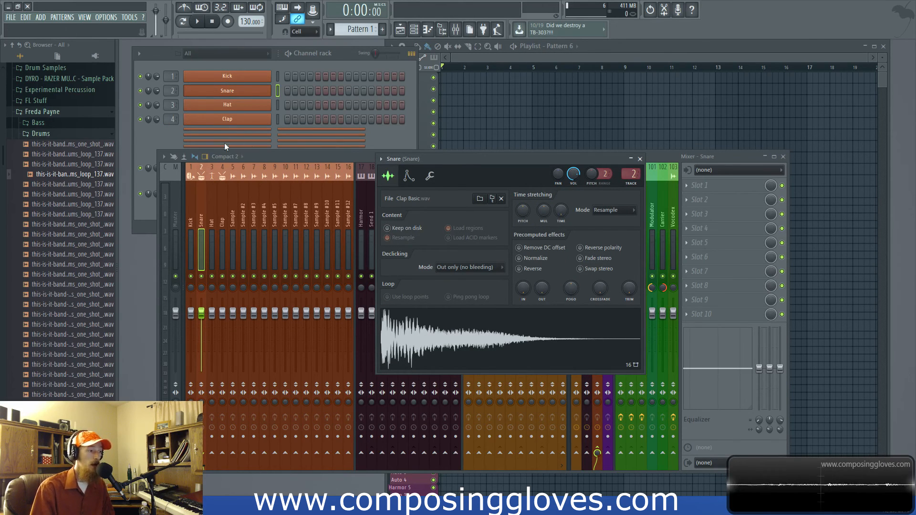
left_click(327, 159)
Review the unused mixer inserts starting at insert 37, and select the Harmor insert 17
scroll(409, 227, "down", 6)
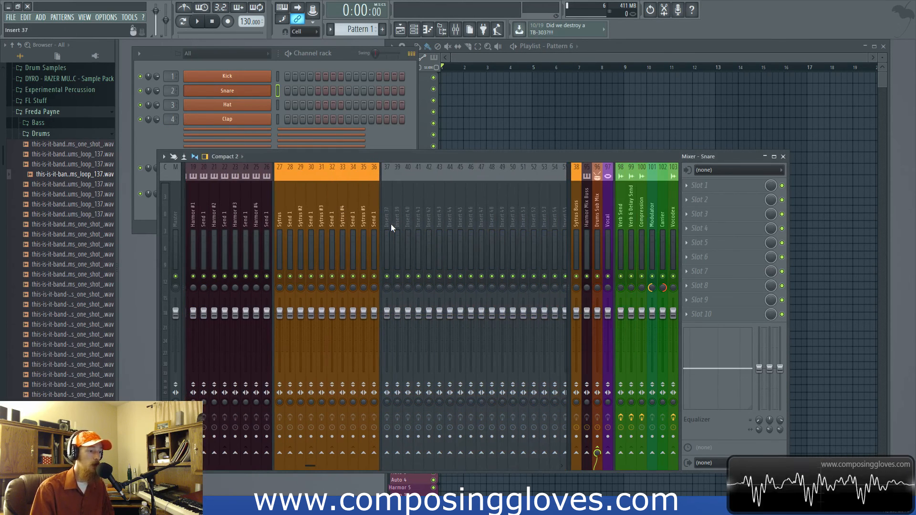
left_click(386, 234)
scroll(318, 243, "up", 6)
left_click(361, 231)
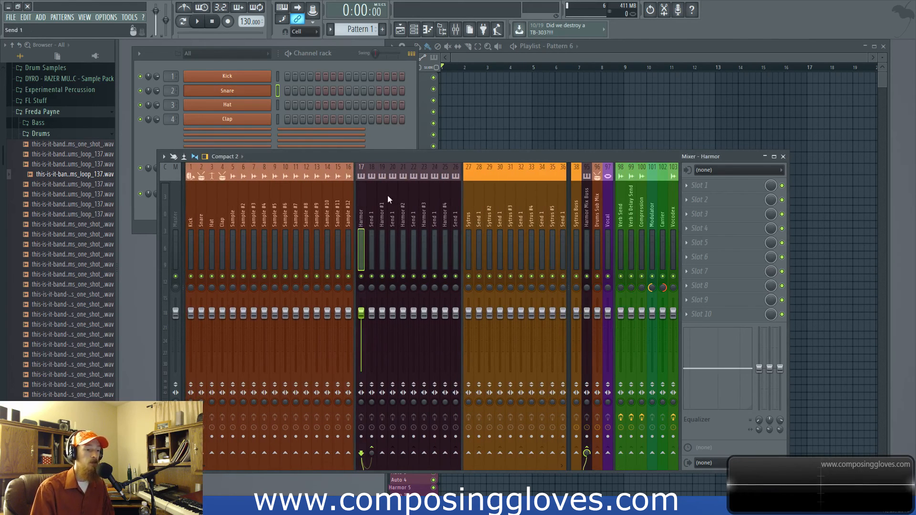
Select the Sample inserts, the Sytrus insert 27 and its Send 1 track to check their output routing
left_click_drag(318, 226, 232, 224)
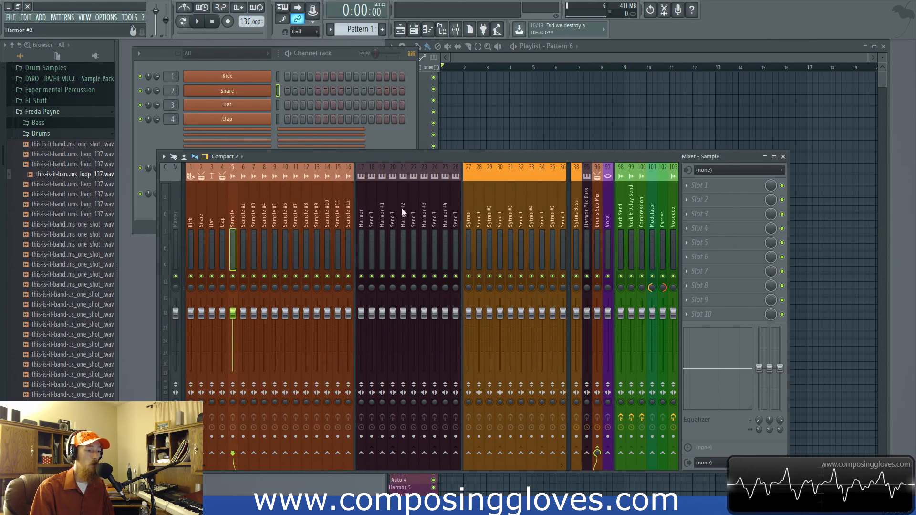
left_click(465, 222)
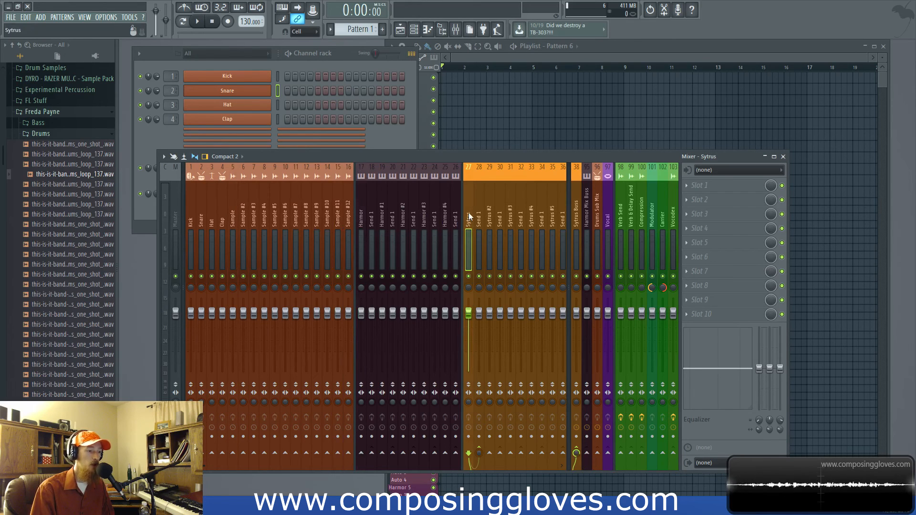
left_click(477, 221)
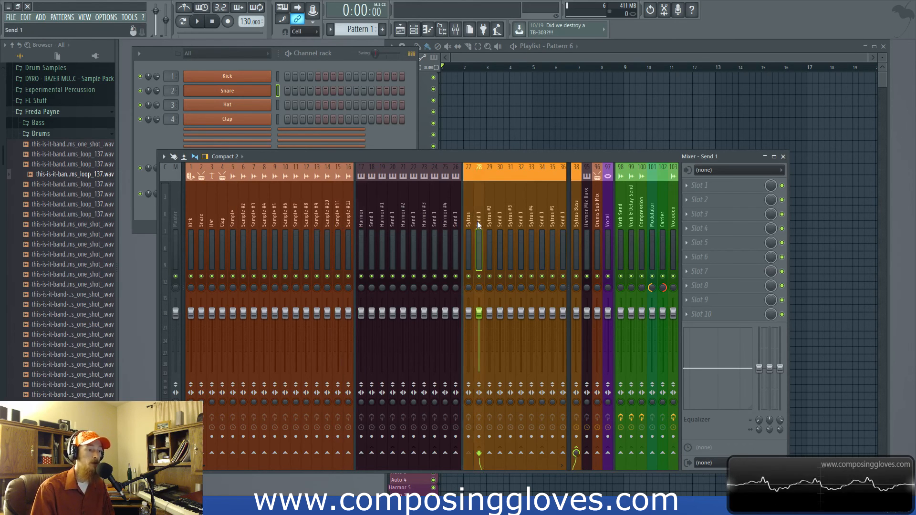
left_click(471, 222)
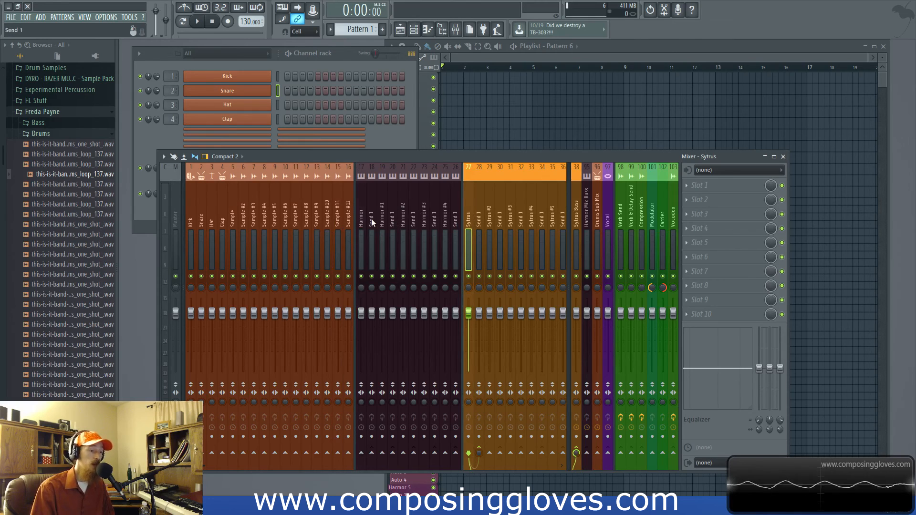
mouse_move(364, 223)
left_mouse_down()
mouse_move(447, 229)
mouse_move(353, 227)
left_mouse_up()
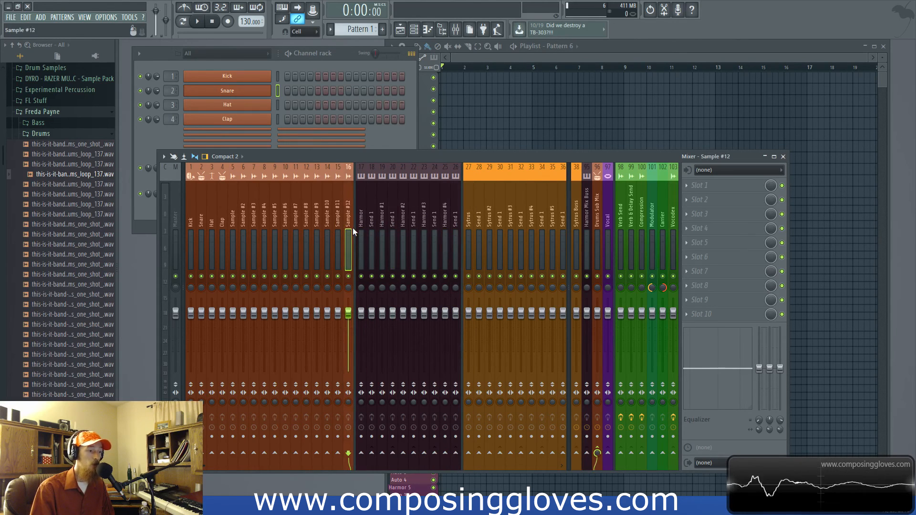
Mute the Harmor Mix Buss insert and unmute it again
left_click(587, 208)
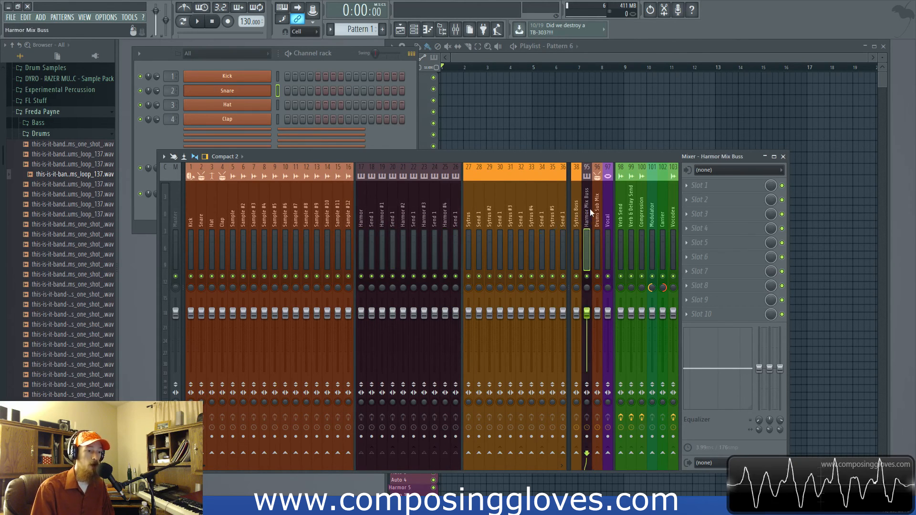
left_click(588, 277)
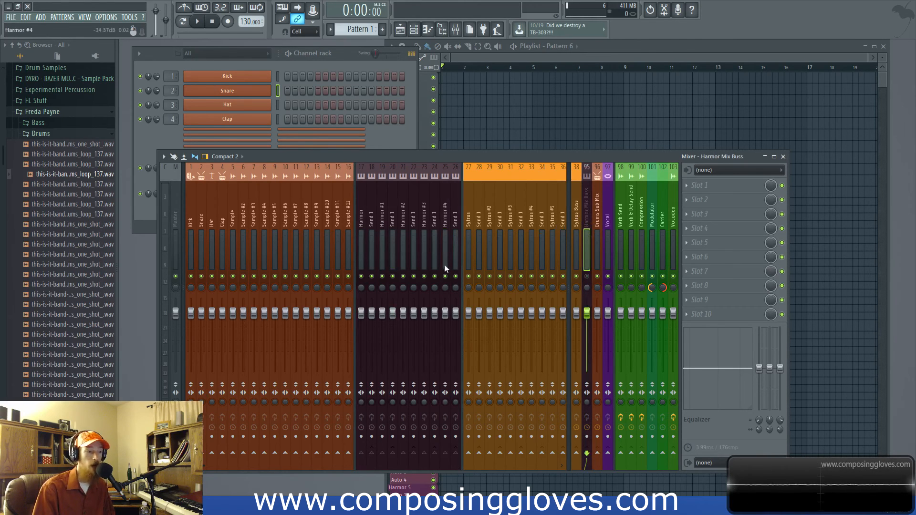
mouse_move(456, 277)
left_mouse_down()
mouse_move(439, 280)
mouse_move(458, 280)
left_mouse_up()
left_click(590, 279)
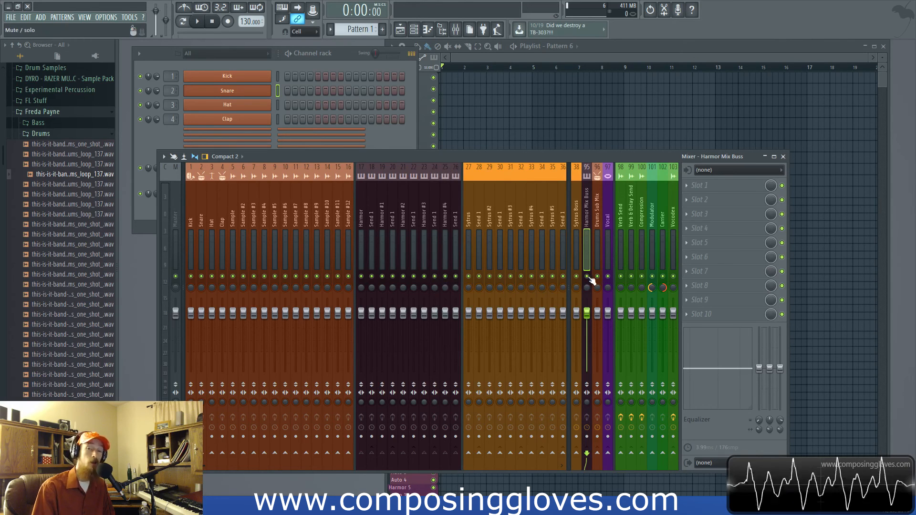
left_click(591, 279)
Select the Sytrus Buss, then the Harmor inserts and their Send 1 tracks, to examine how they route to the buss
left_click(579, 213)
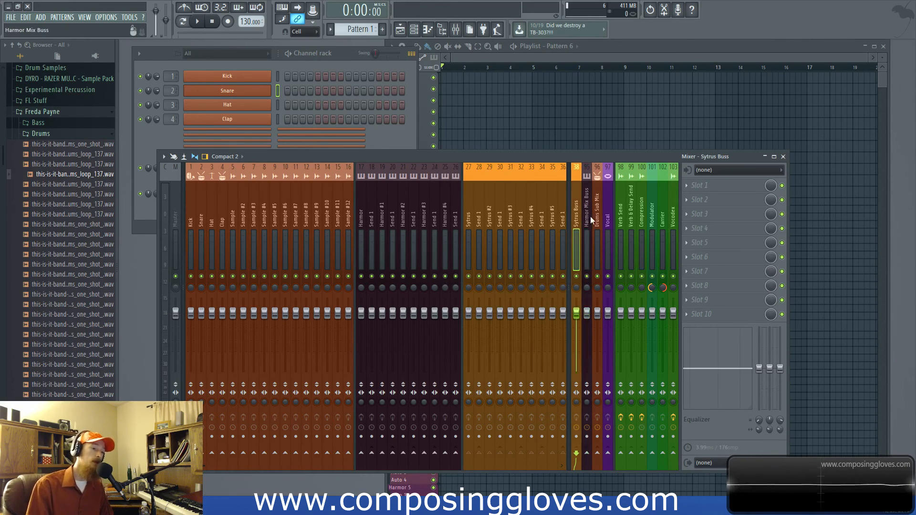
left_click(392, 215)
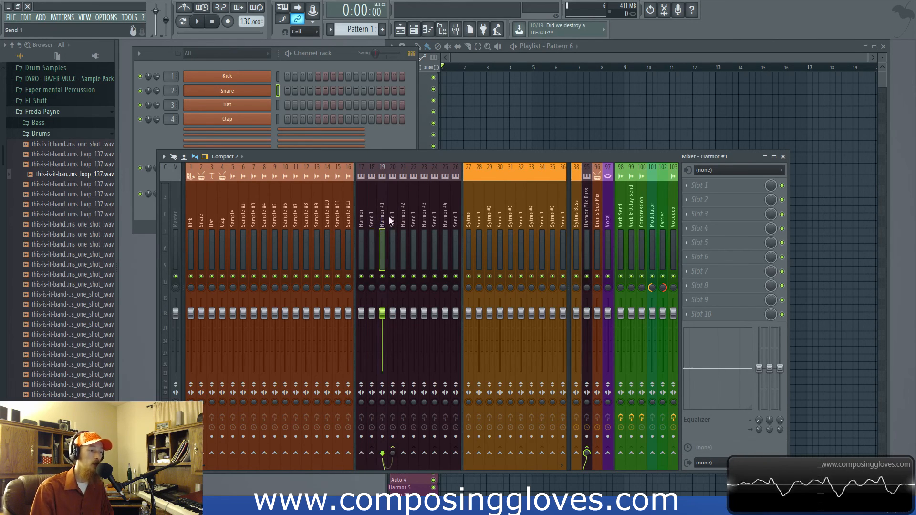
left_click(365, 222)
left_click_drag(408, 216, 458, 224)
left_click(401, 209)
left_click(413, 218)
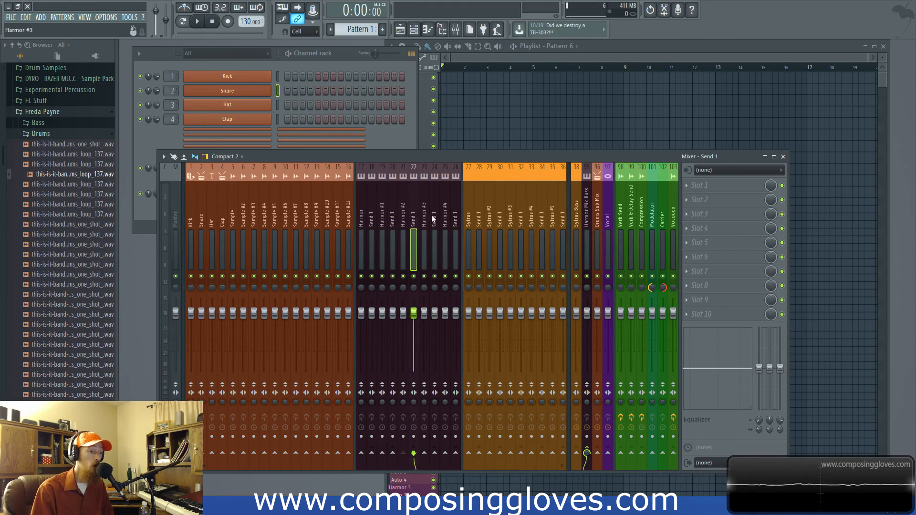
left_click_drag(454, 219, 363, 224)
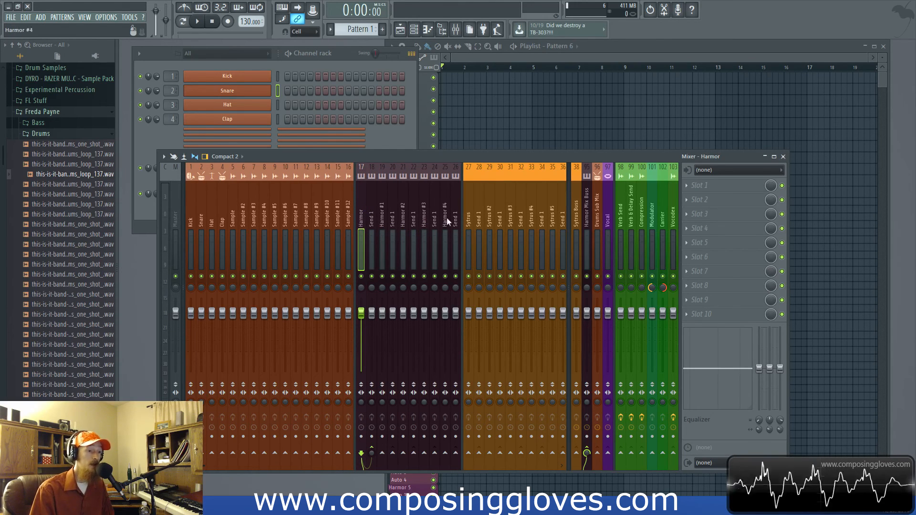
Select the Harmor Mix Buss, Drums Sub Mix and Vocal inserts, and view the available audio input sources for Vocal
left_click(589, 224)
left_click(597, 214)
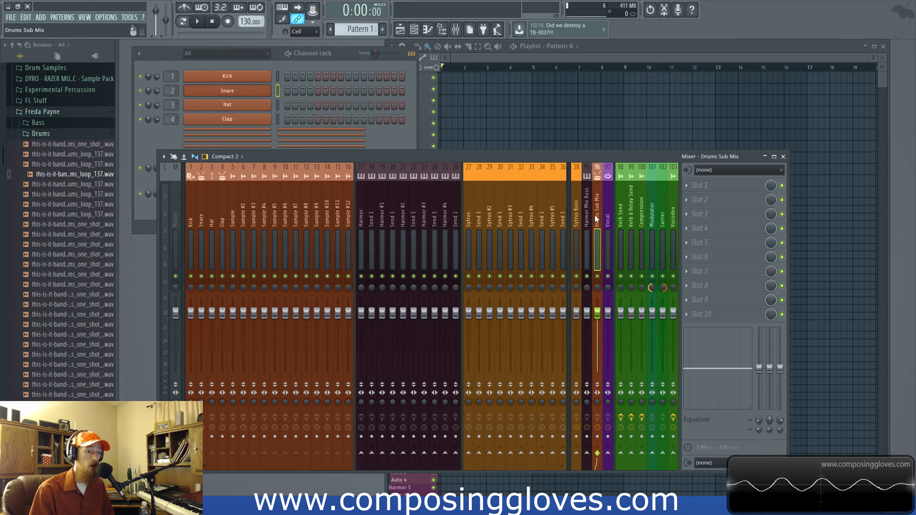
left_click(608, 259)
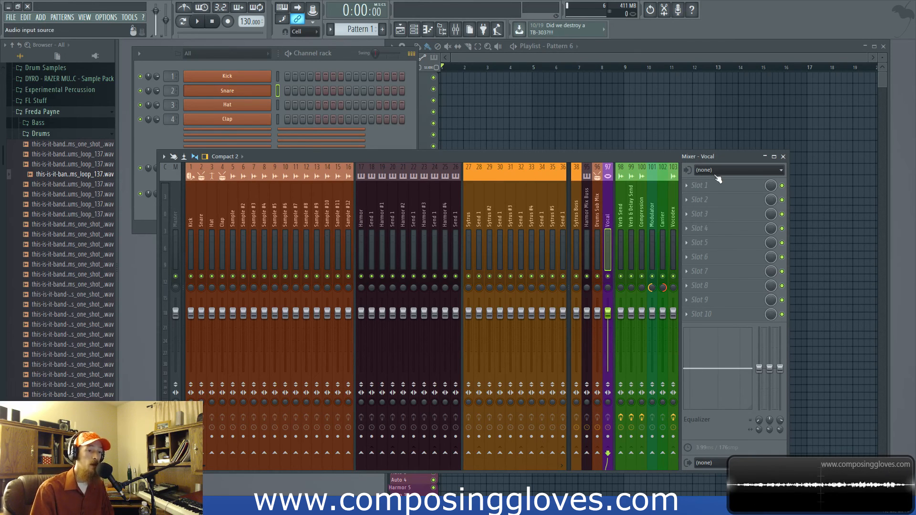
left_click(742, 170)
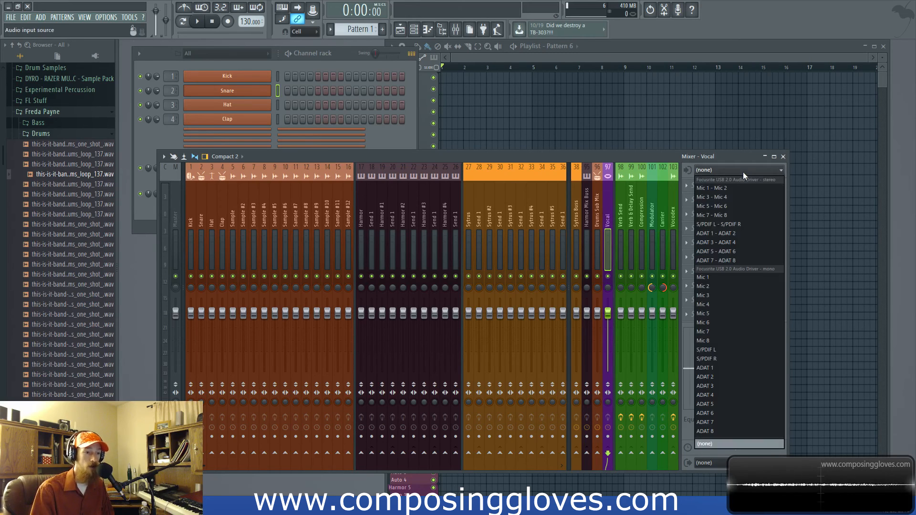
left_click(553, 158)
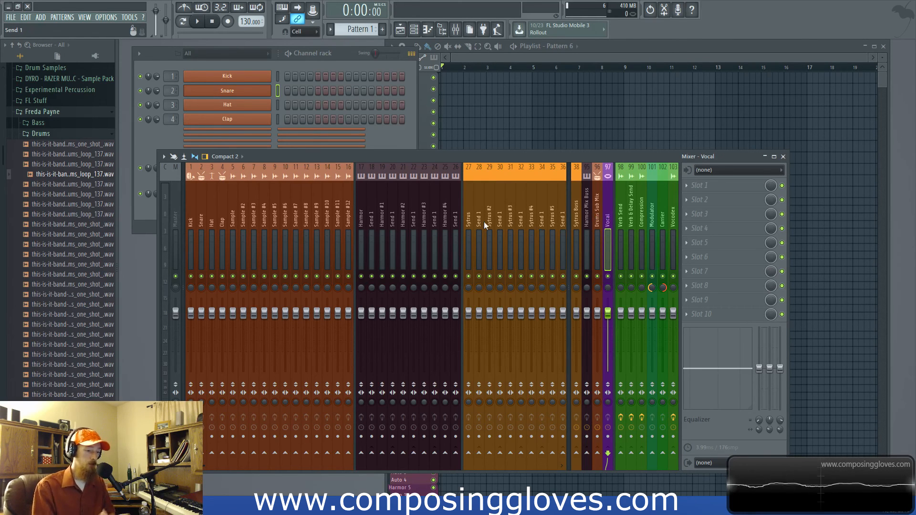
Review the unused mixer inserts from insert 37 onward, and return to the first inserts
scroll(474, 241, "down", 5)
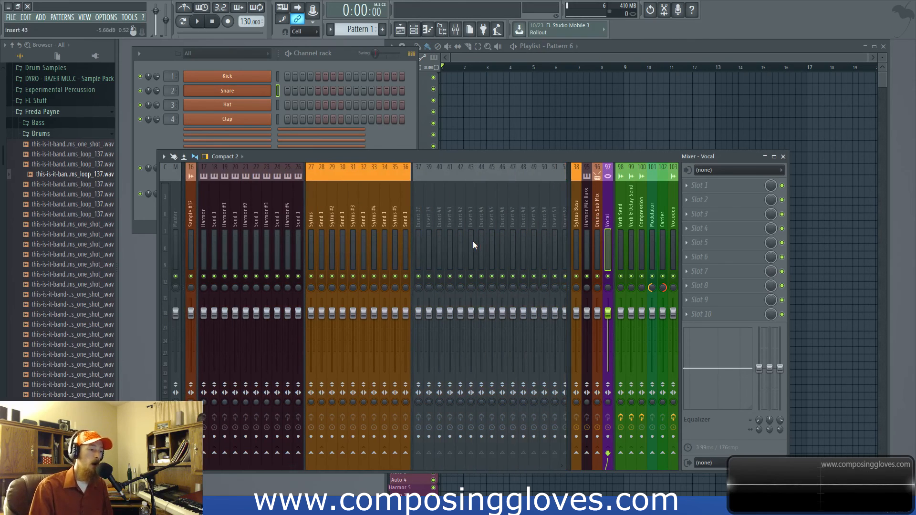
scroll(474, 241, "up", 5)
scroll(474, 245, "down", 10)
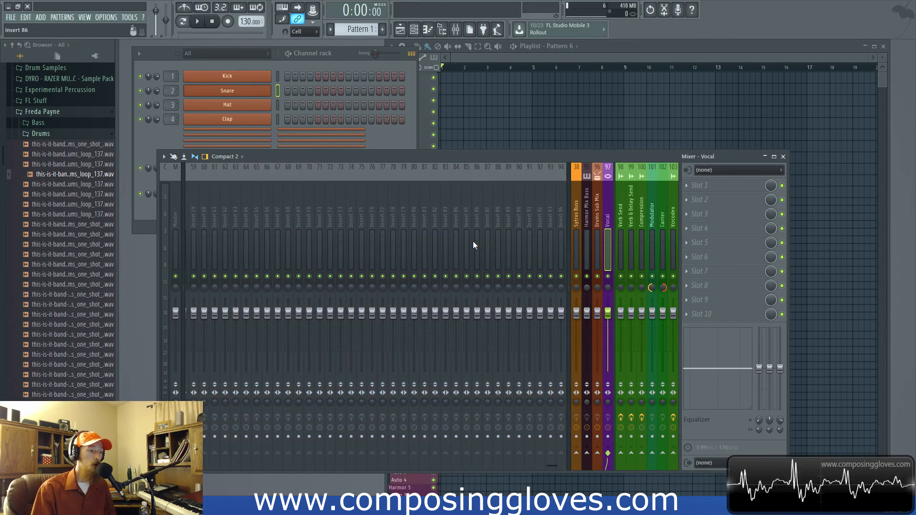
scroll(473, 245, "up", 9)
scroll(477, 242, "down", 5)
left_click(488, 234)
left_click(394, 248)
left_click(435, 257)
left_click_drag(443, 257, 349, 265)
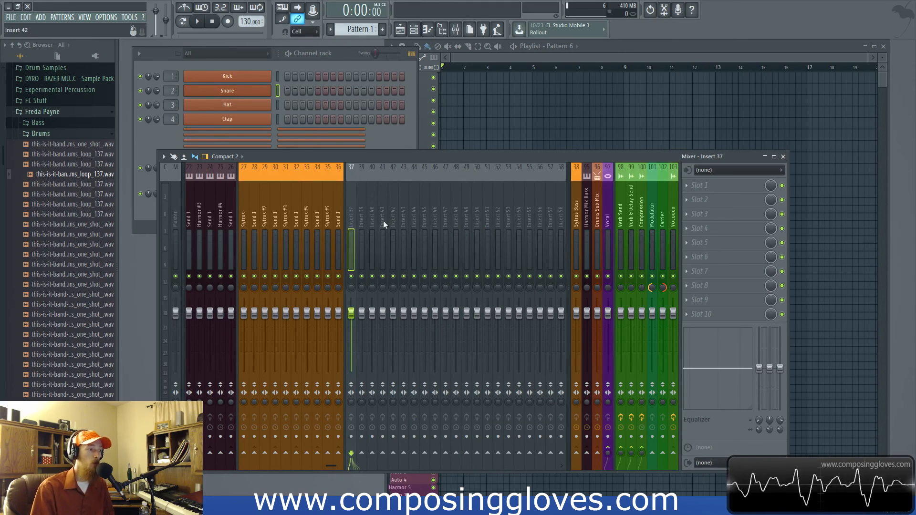
scroll(382, 220, "up", 7)
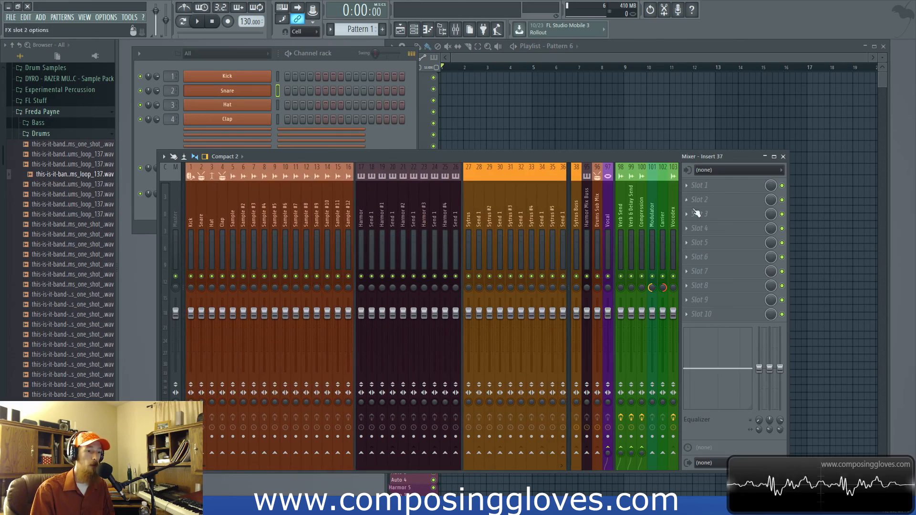
Inspect the effects on the Verb Send, Verb & Delay Send and Compression inserts, opening and closing Fruity Reeverb 2
left_click(622, 224)
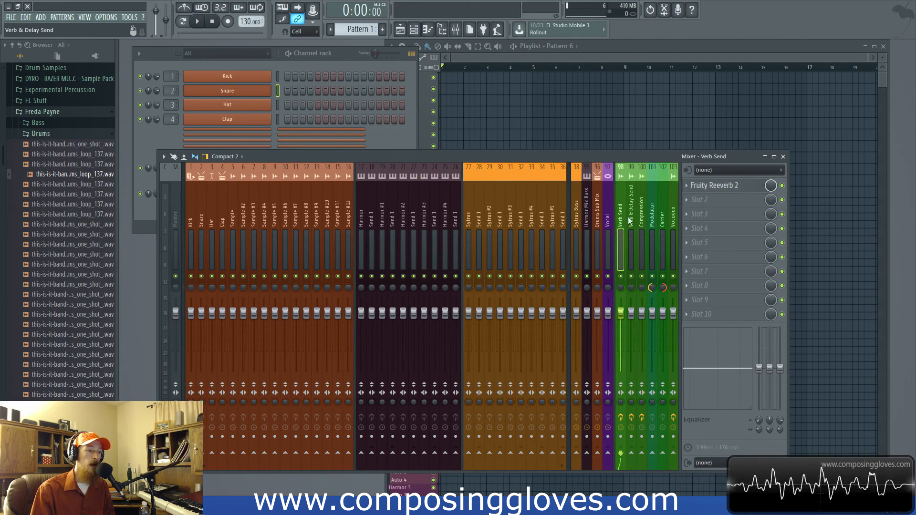
left_click(739, 186)
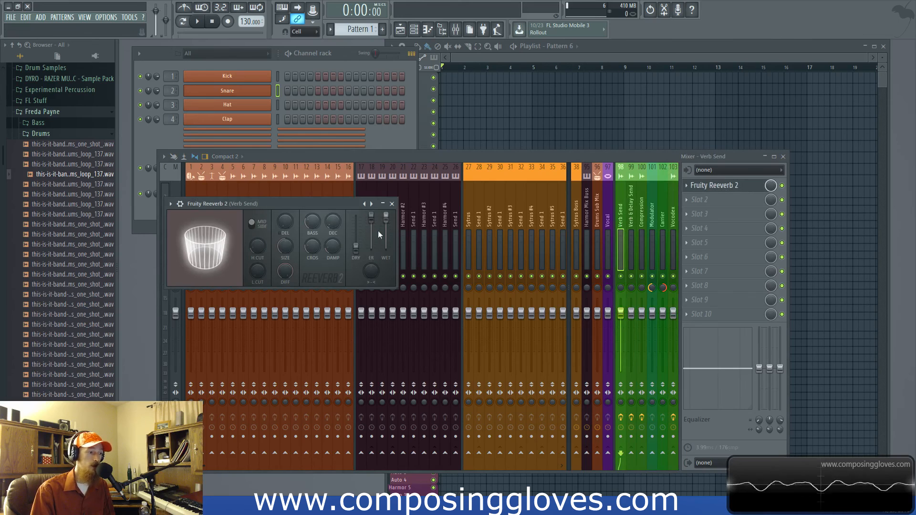
left_click(392, 204)
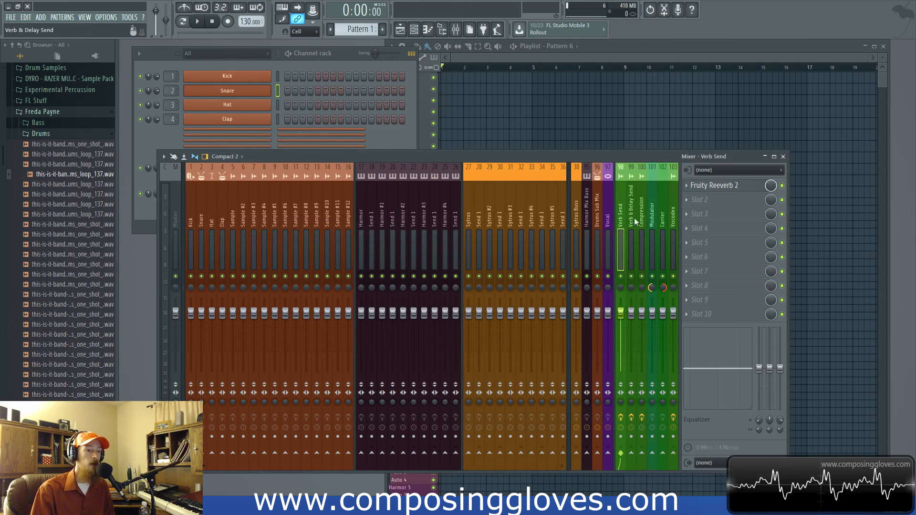
left_click(632, 220)
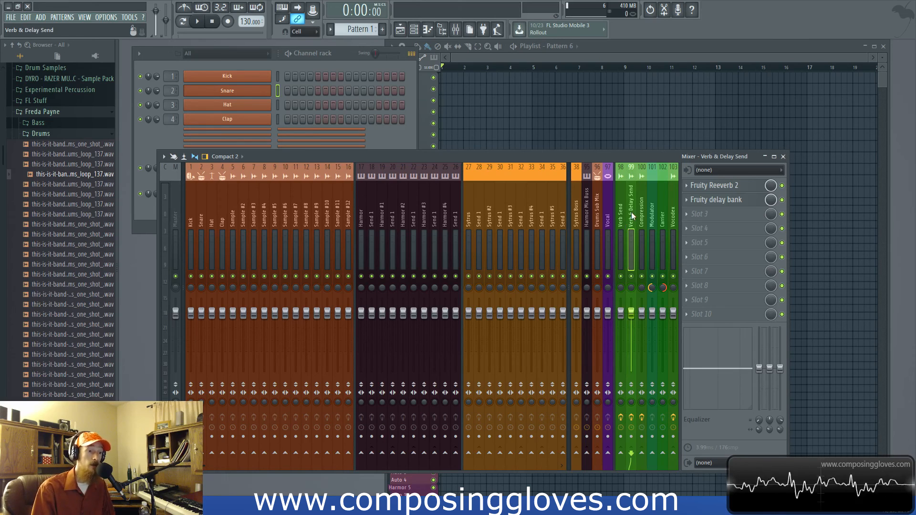
key("Right")
left_click(598, 217)
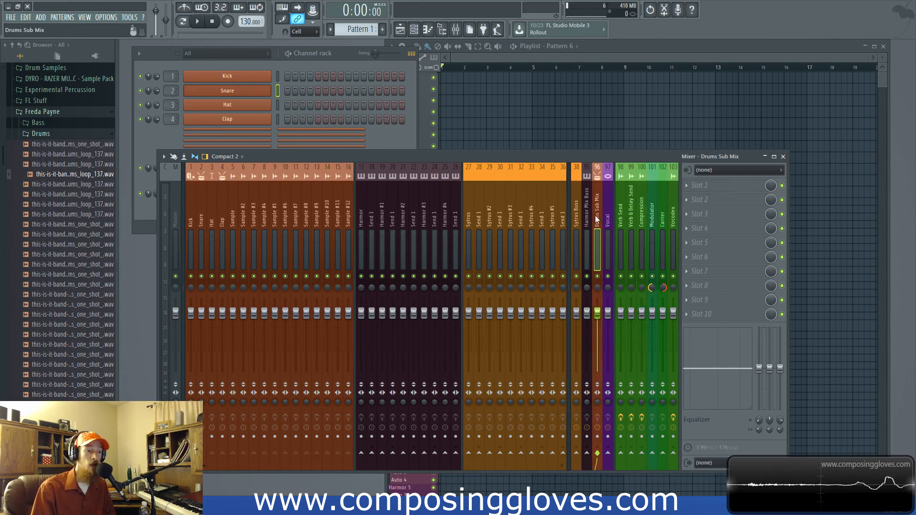
left_click(644, 207)
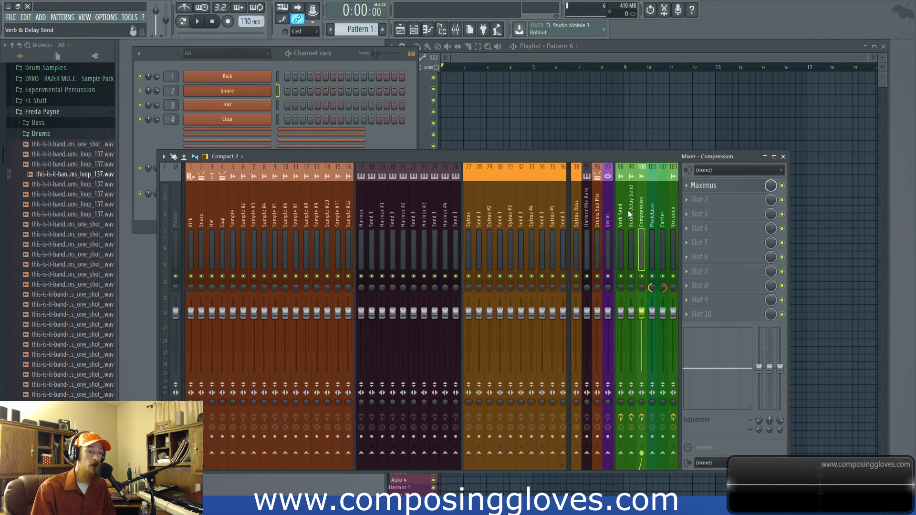
Select the Kick, Snare, Hat and Clap inserts together and route them to the Compression insert
left_click(190, 207)
left_click(202, 208)
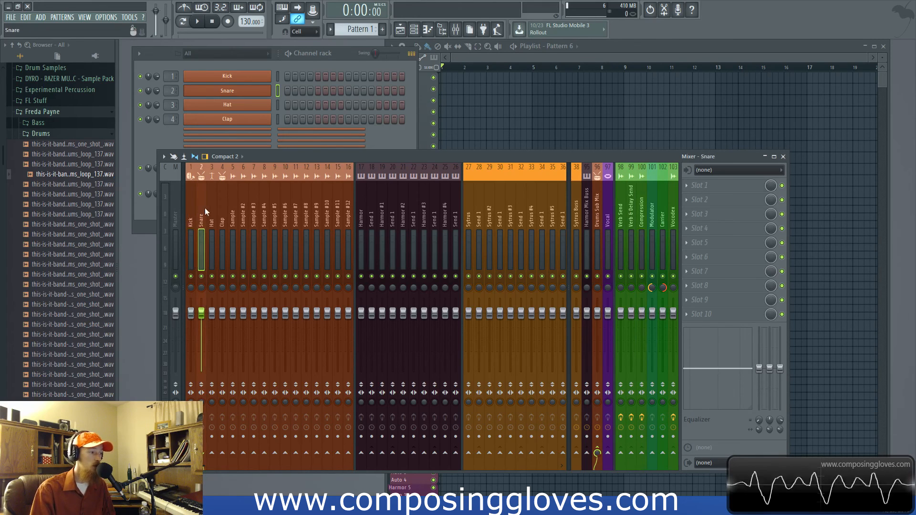
left_click_drag(221, 234, 191, 235)
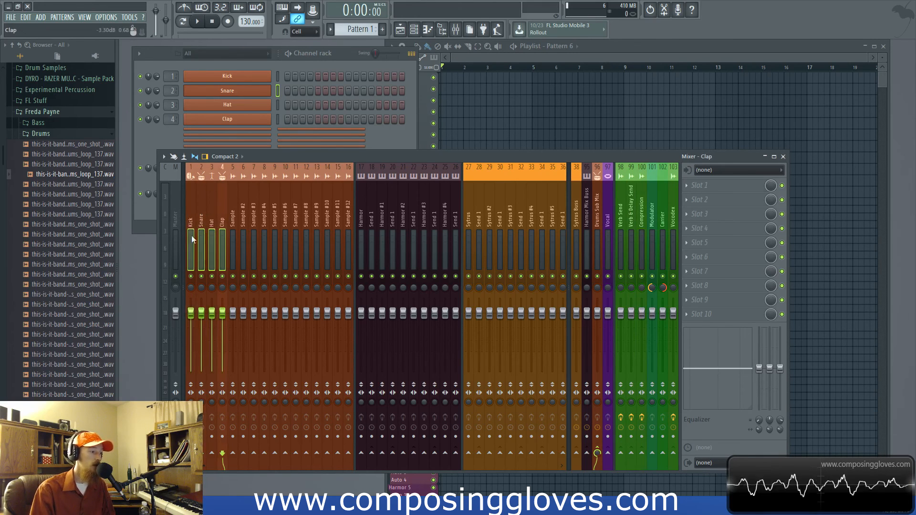
left_click(643, 454)
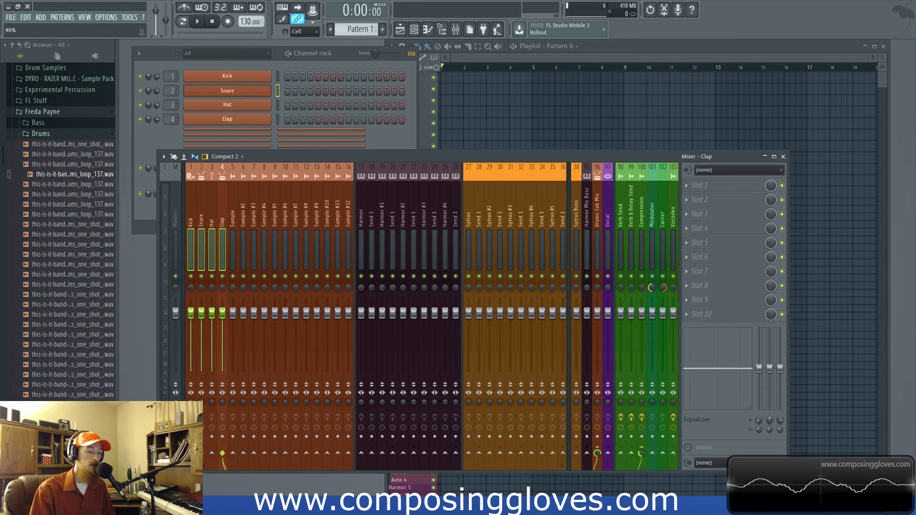
Select the Snare, Kick, Hat and Clap inserts individually to check their sends to Compression
left_click(203, 248)
left_click(191, 248)
left_click(213, 245)
left_click(220, 241)
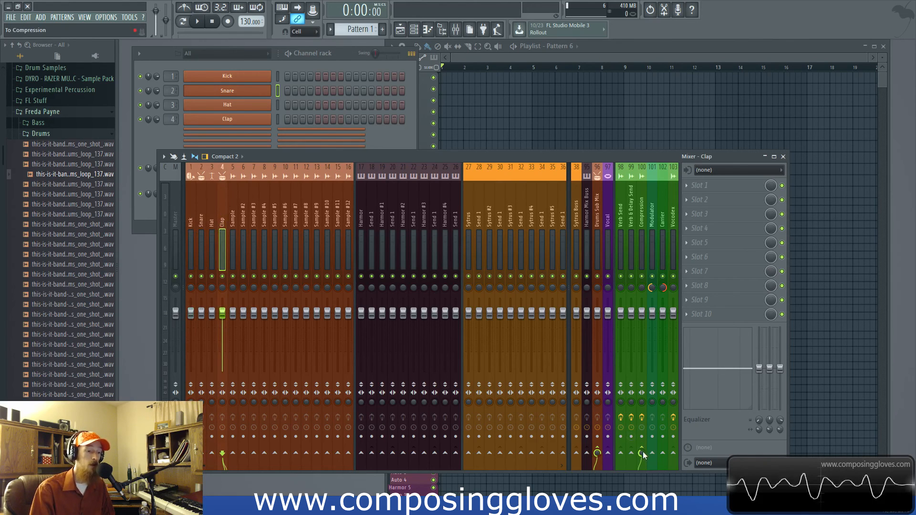
left_click(192, 254)
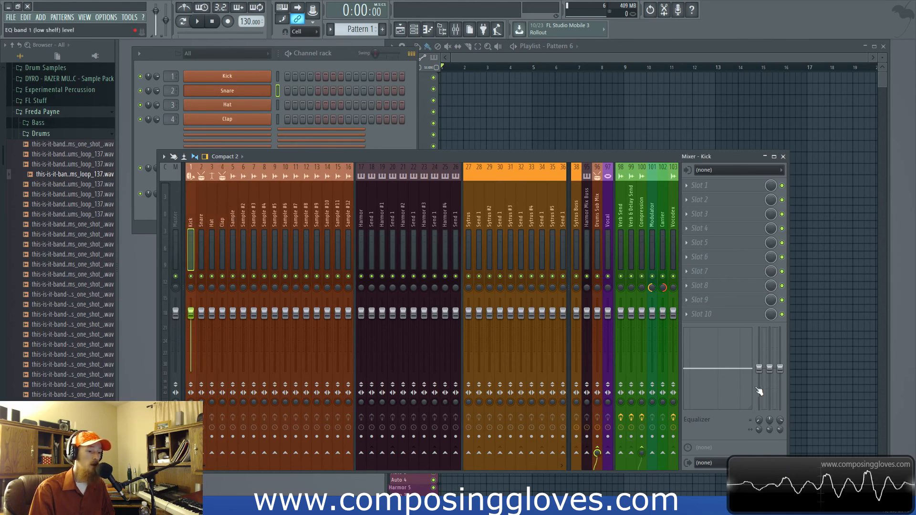
Remove the Clap insert's send to the Compression insert
left_click(224, 208)
left_click_drag(641, 453, 641, 448)
left_click(643, 448)
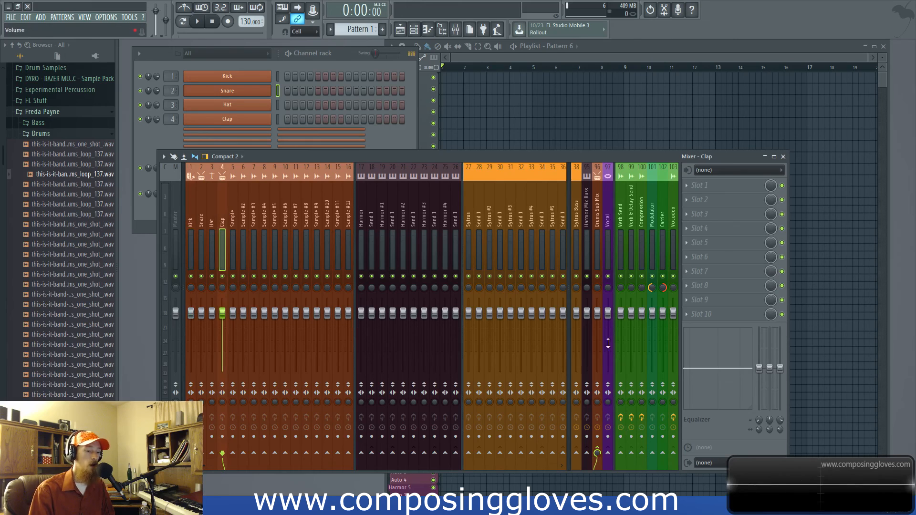
Route the Drums Sub Mix insert to the Compression insert, and open the routing options of that send
left_click(594, 208)
left_click(642, 453)
left_click(645, 225)
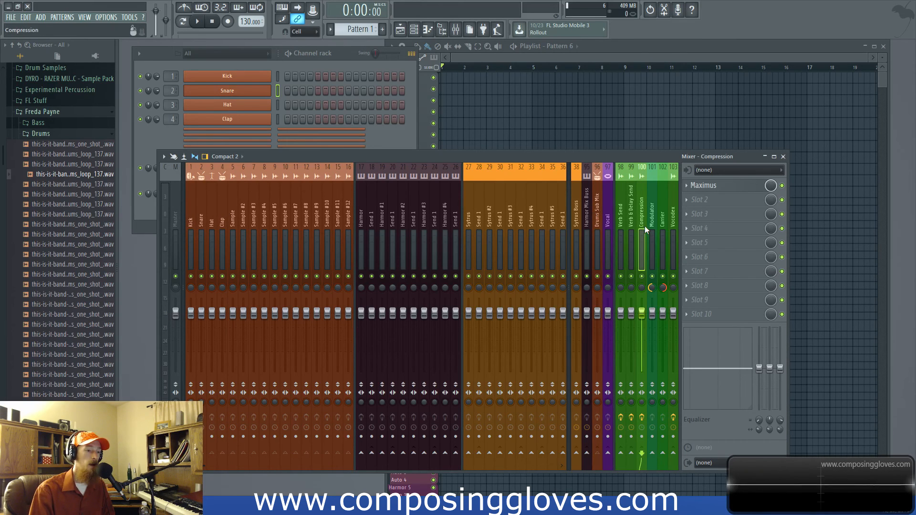
left_click(597, 239)
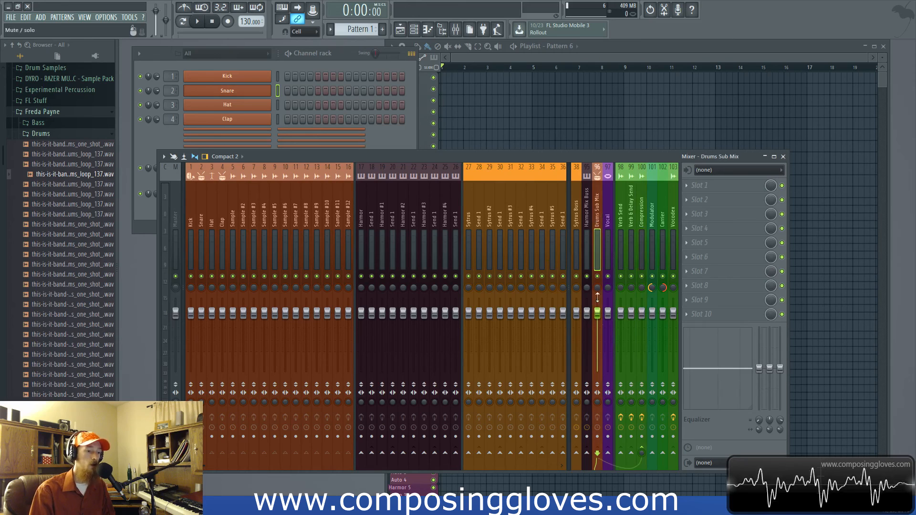
right_click(641, 450)
left_click(625, 470)
left_click(644, 448)
Select the Compression, Carrier and Modulator inserts to review their effect slots
left_click(642, 222)
left_click(663, 221)
left_click(653, 221)
left_click(644, 222)
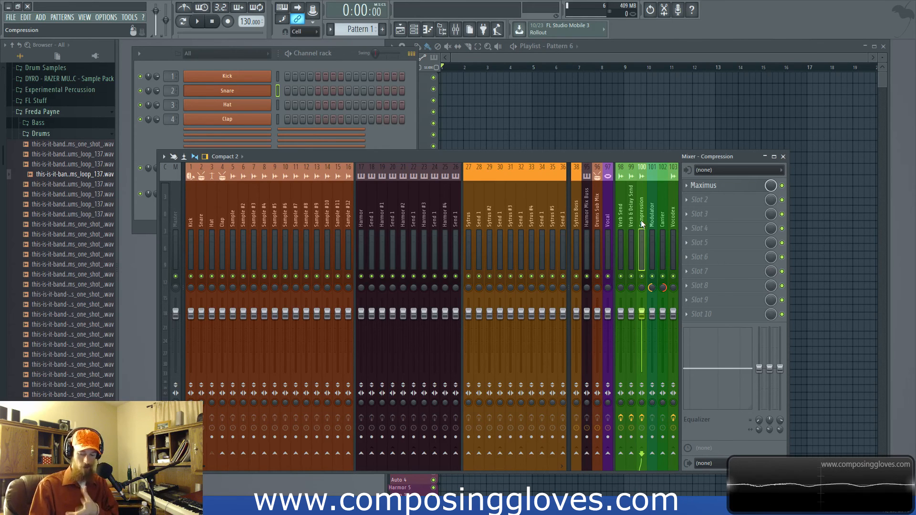
Select the Modulator and Carrier inserts in turn to compare their routing
left_click(652, 219)
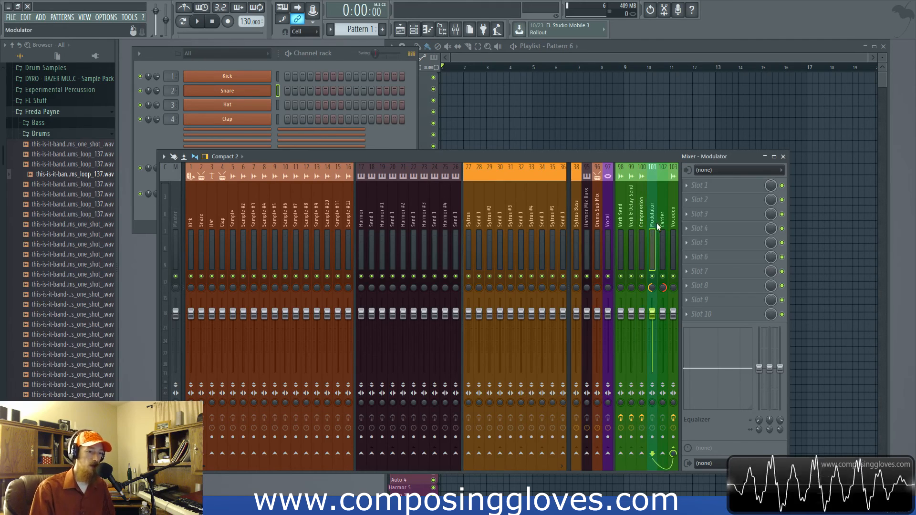
left_click(659, 225)
left_click(652, 221)
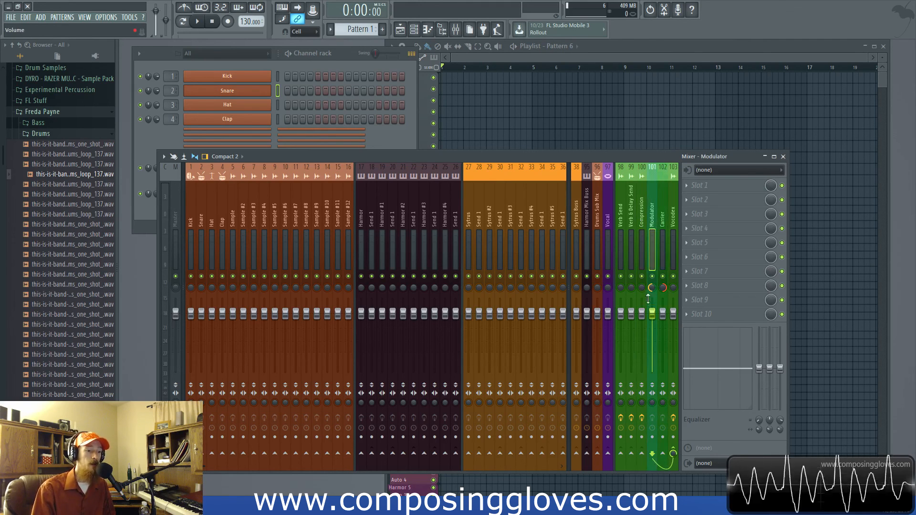
Open the Vocodex effect on the Vocodex insert and move its window aside from the mixer's drum and Harmor inserts
left_click(673, 215)
left_click(706, 185)
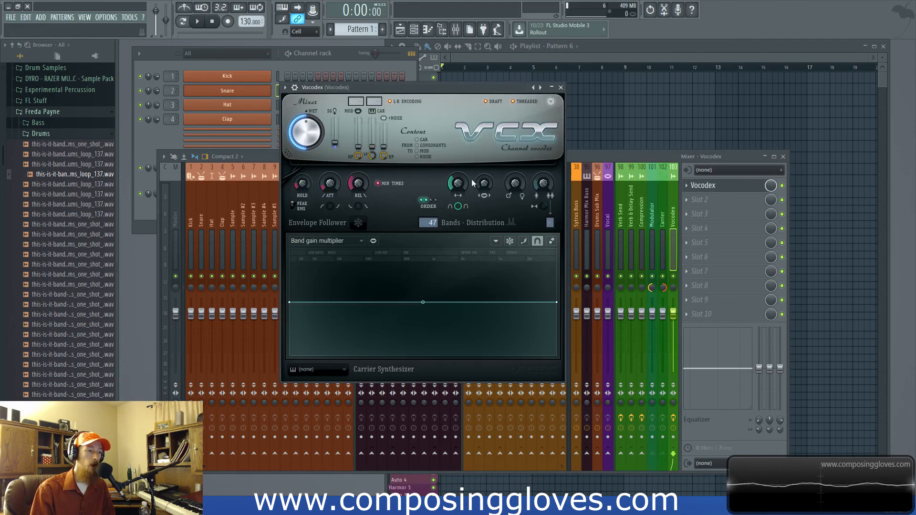
left_click_drag(454, 87, 456, 99)
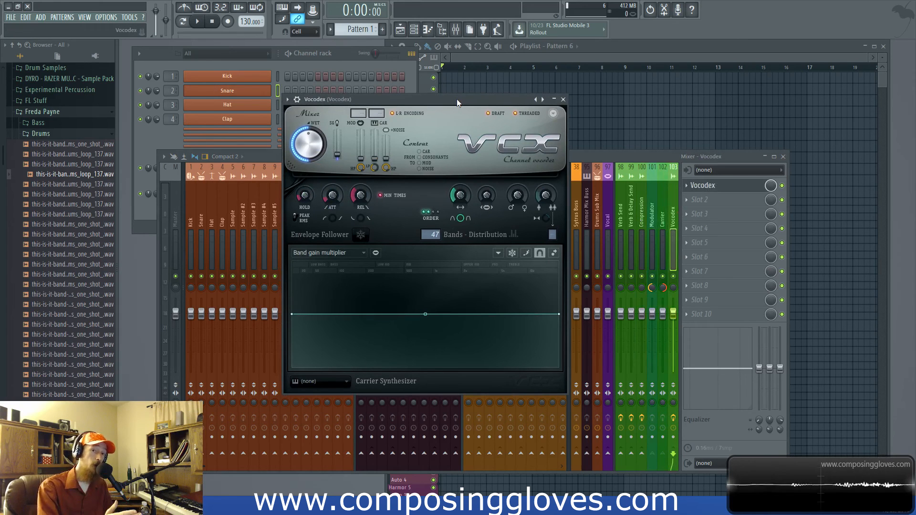
left_click_drag(457, 99, 715, 98)
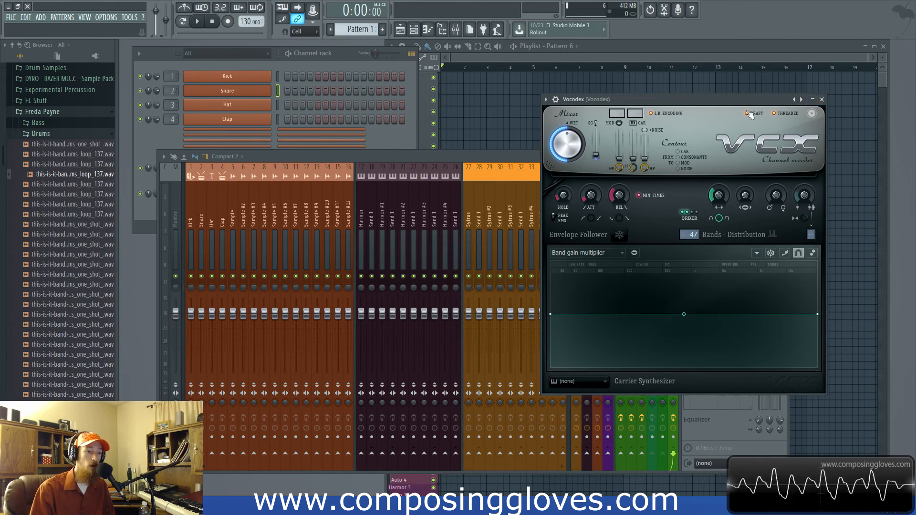
Close Vocodex, check the sends of the Modulator and Carrier inserts, and reopen the effect from the Vocodex insert
left_click(816, 103)
left_click(662, 234)
left_click(648, 237)
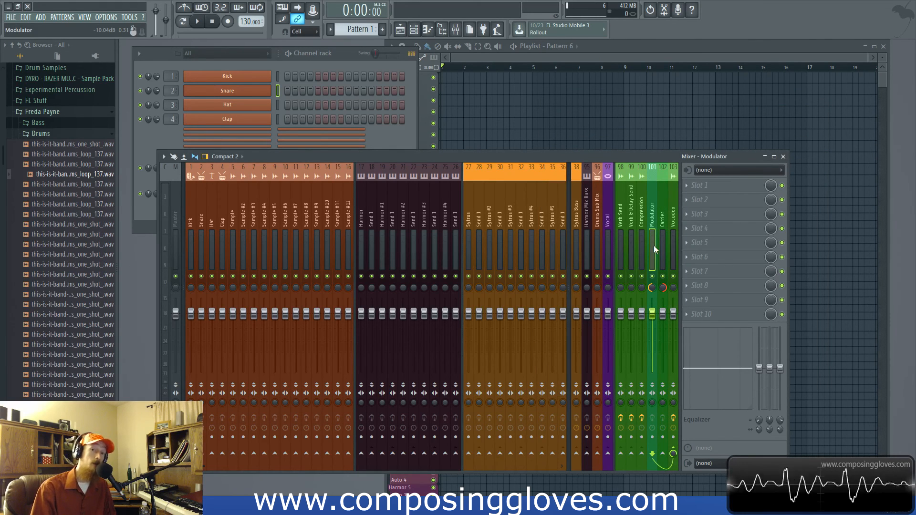
left_click(667, 244)
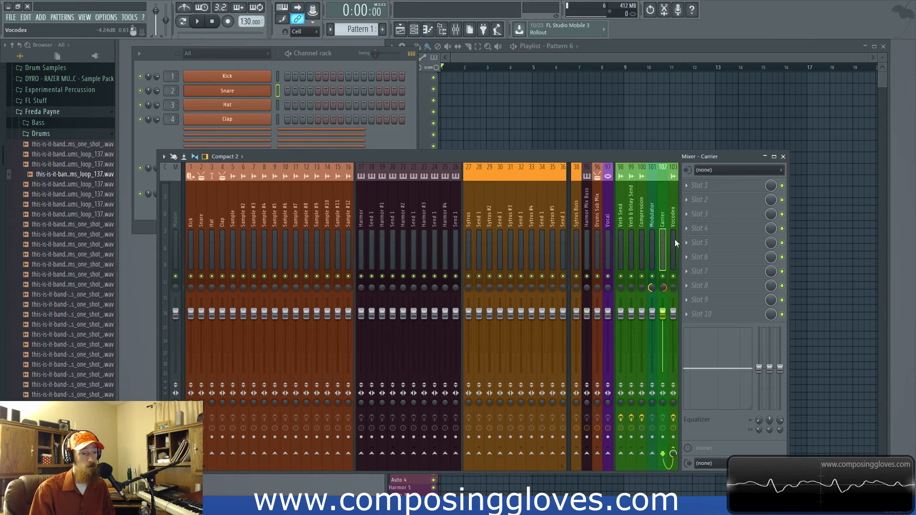
left_click(674, 240)
left_click(729, 183)
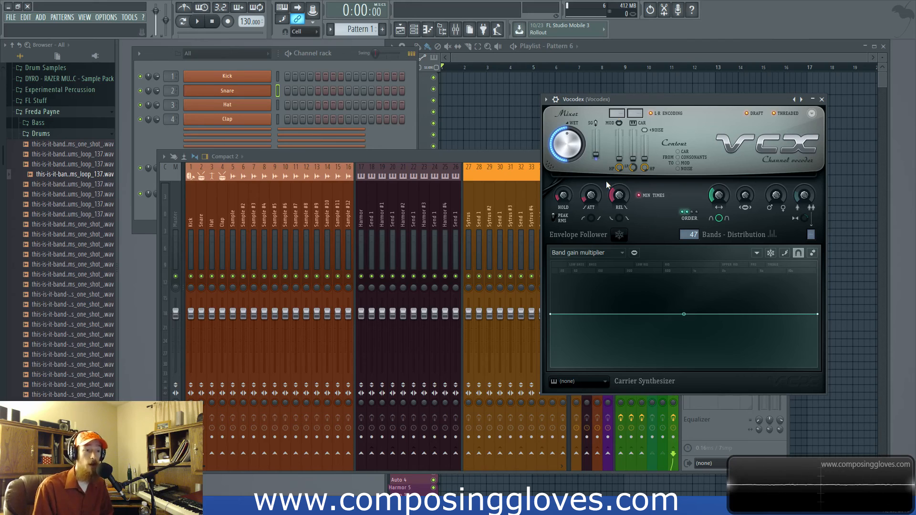
Route the Sytrus and Sytrus #2 inserts to the Modulator insert
left_click(253, 222)
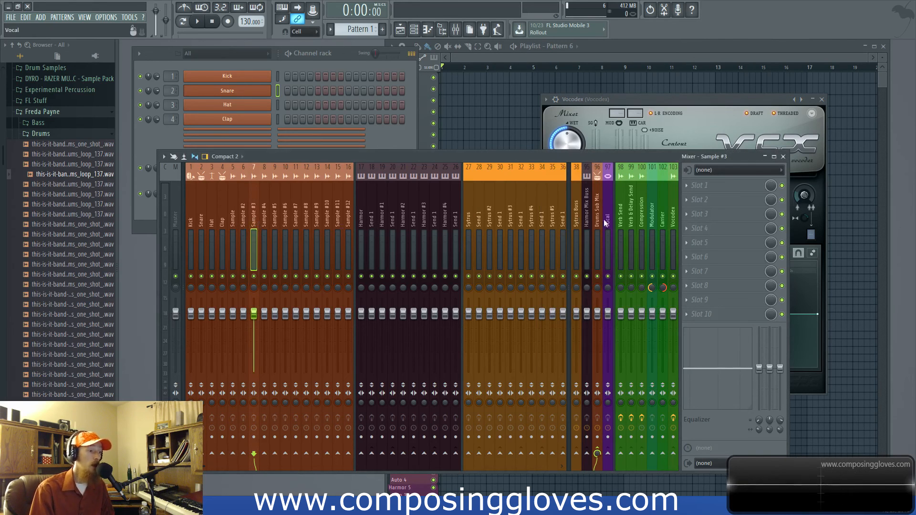
left_click(469, 222)
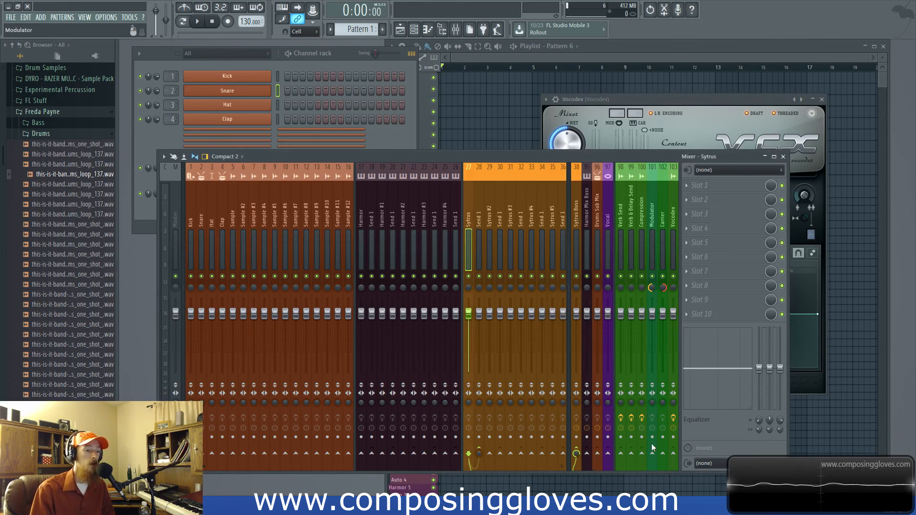
left_click(662, 453)
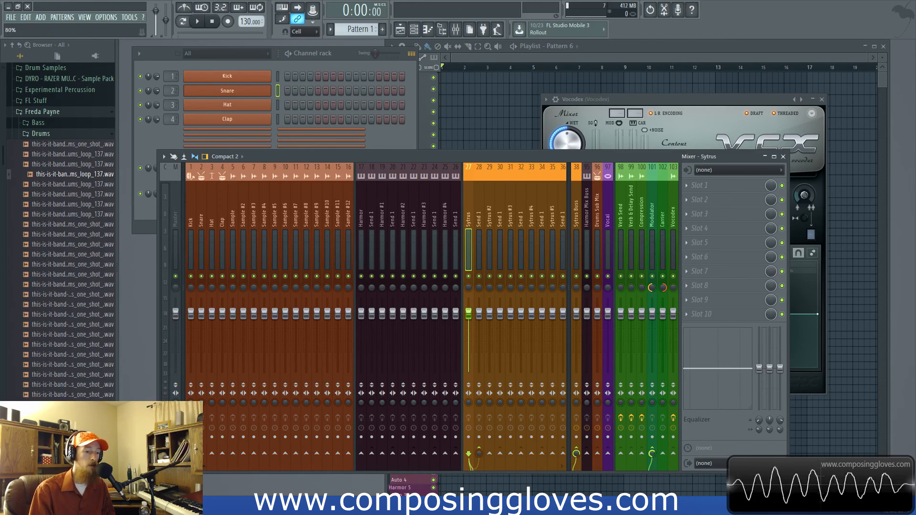
left_click(494, 216)
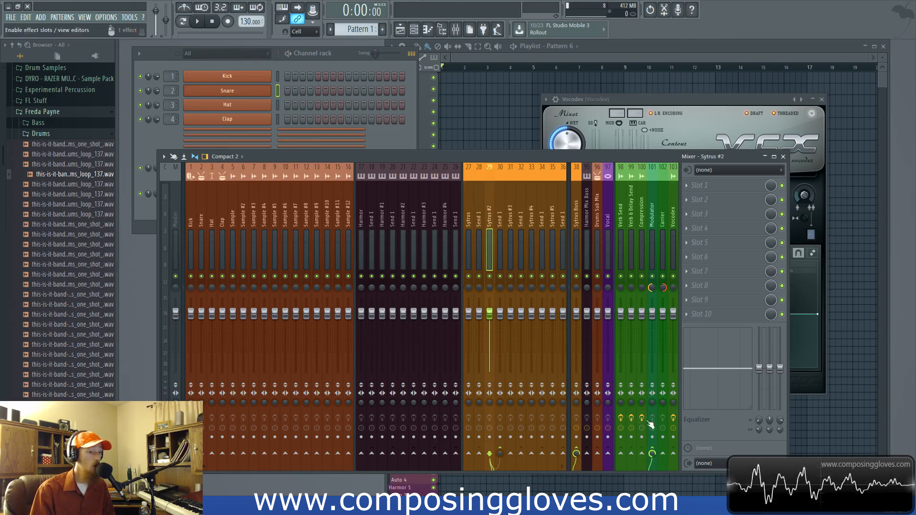
Route the Sample #7 insert to the Carrier insert
left_click(662, 241)
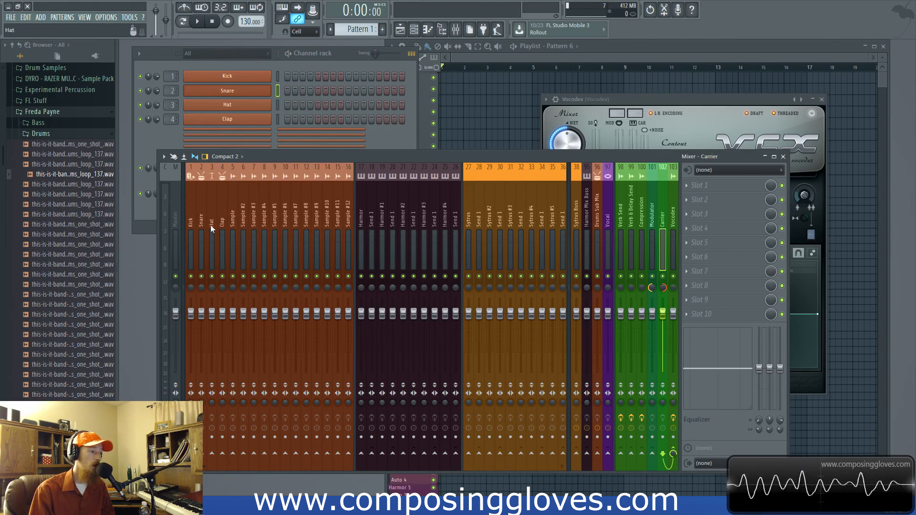
left_click(295, 217)
left_click(662, 453)
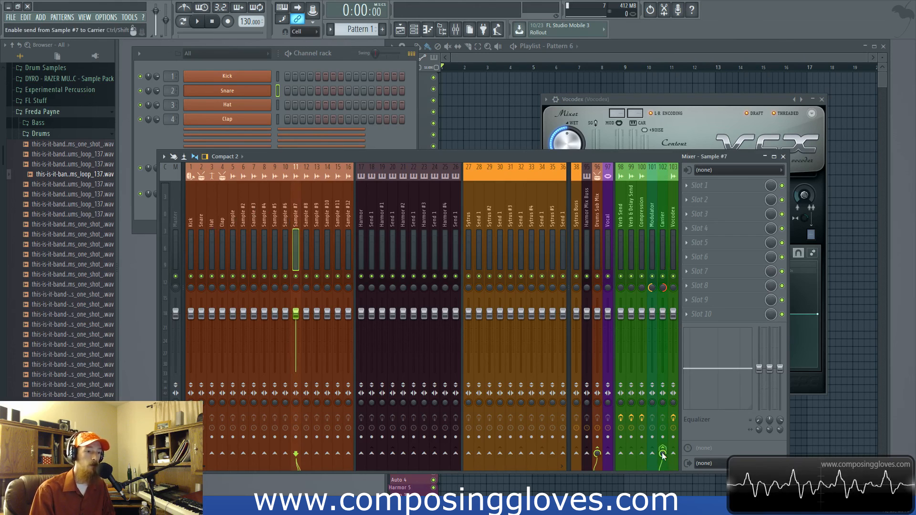
Open the Vocodex effect on its insert to view its controls, and close it
left_click(673, 219)
left_click(700, 186)
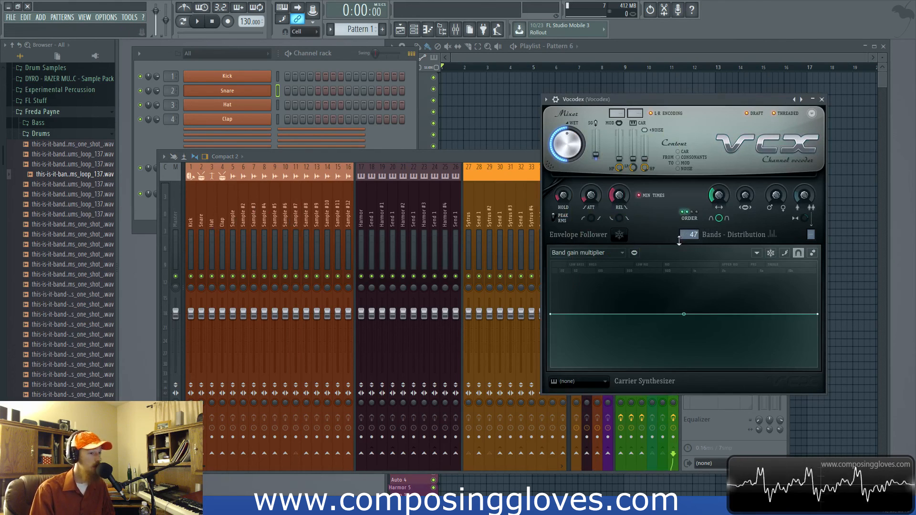
left_click(822, 99)
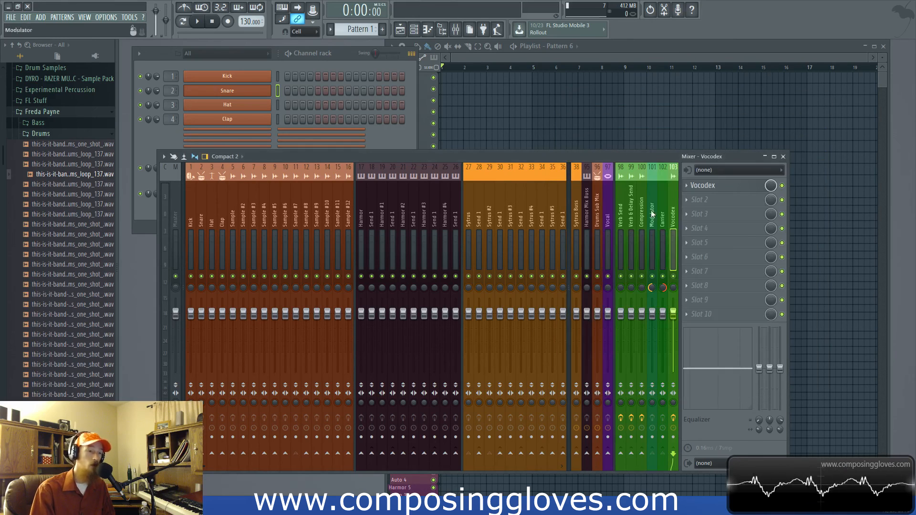
Review the routing of the Modulator, Vocodex, Drums Sub Mix, Sytrus Buss, Snare and Kick inserts one by one
left_click(651, 246)
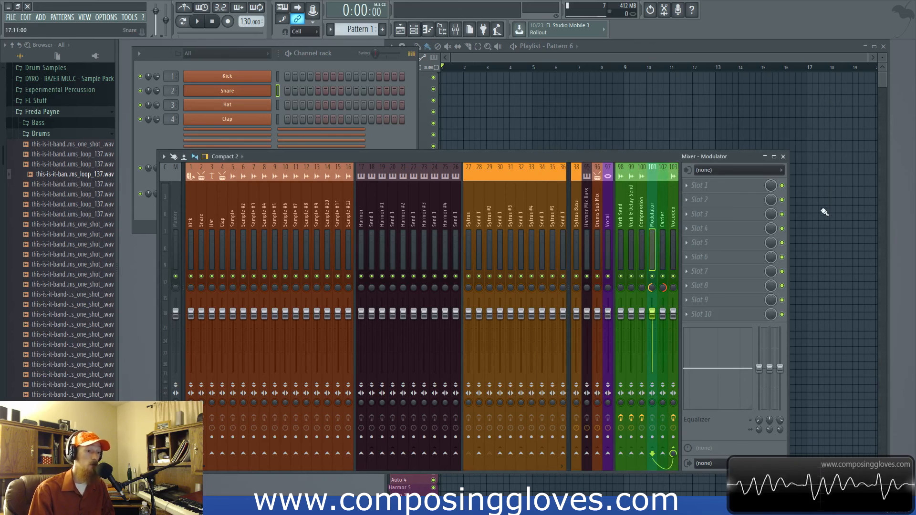
left_click(674, 224)
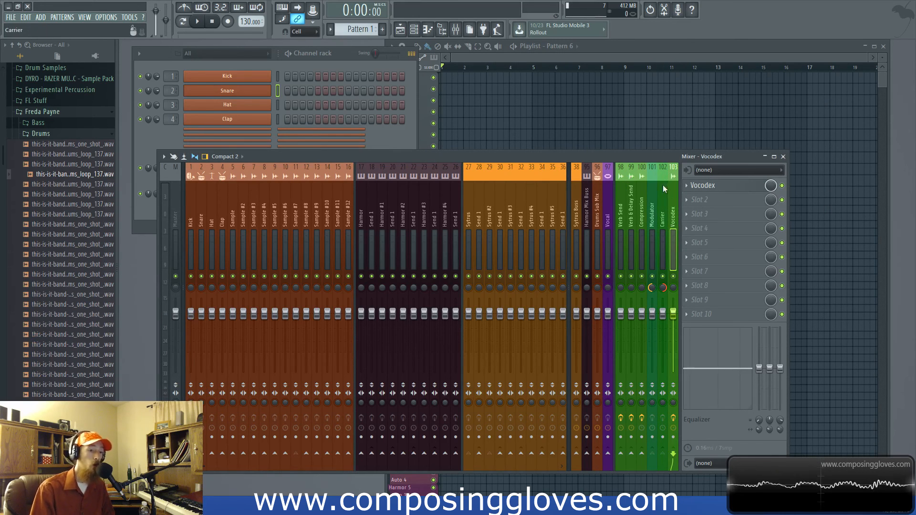
left_click(595, 221)
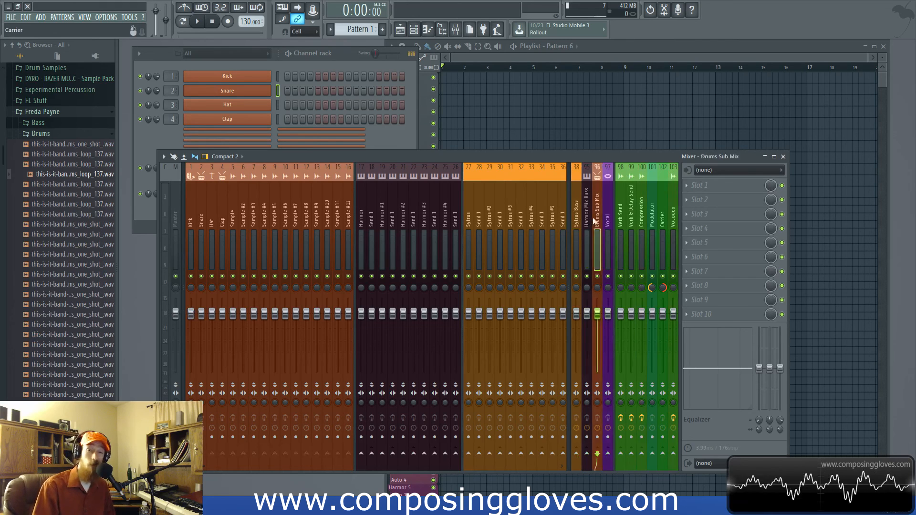
left_click(576, 222)
left_click(201, 224)
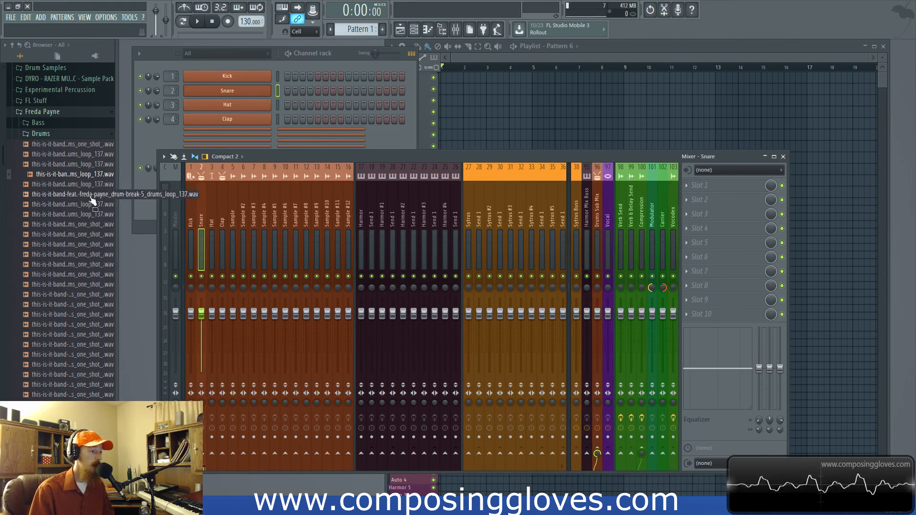
left_click(187, 229)
Bring the channel rack forward and filter it to the Drums group, followed by the Harmor group
left_click(135, 210)
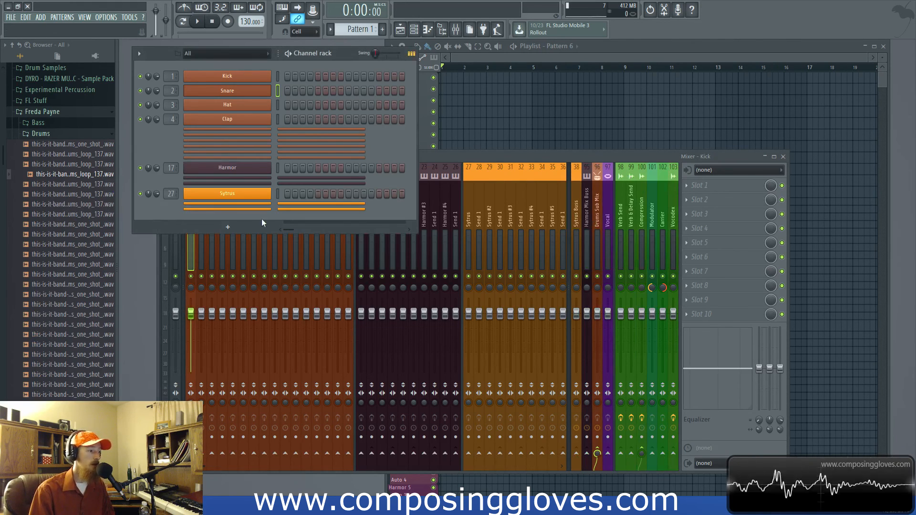
left_click(239, 53)
left_click(201, 77)
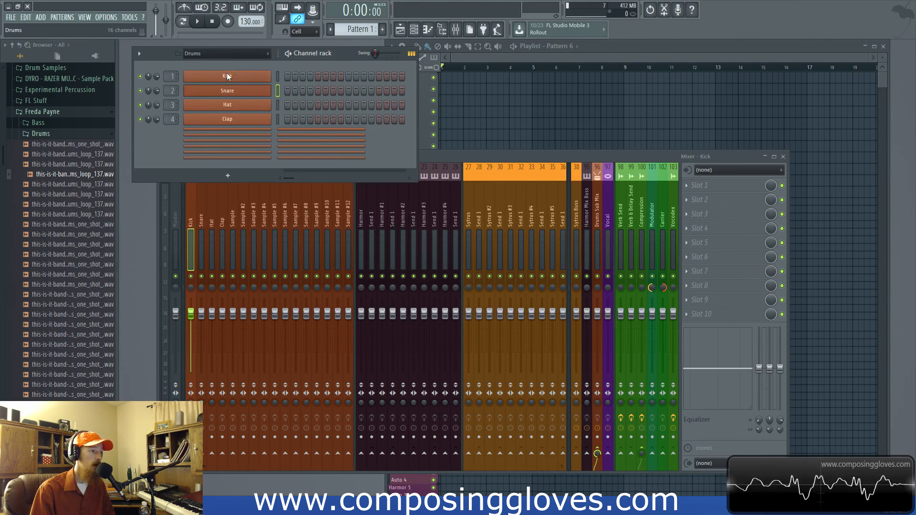
left_click(234, 54)
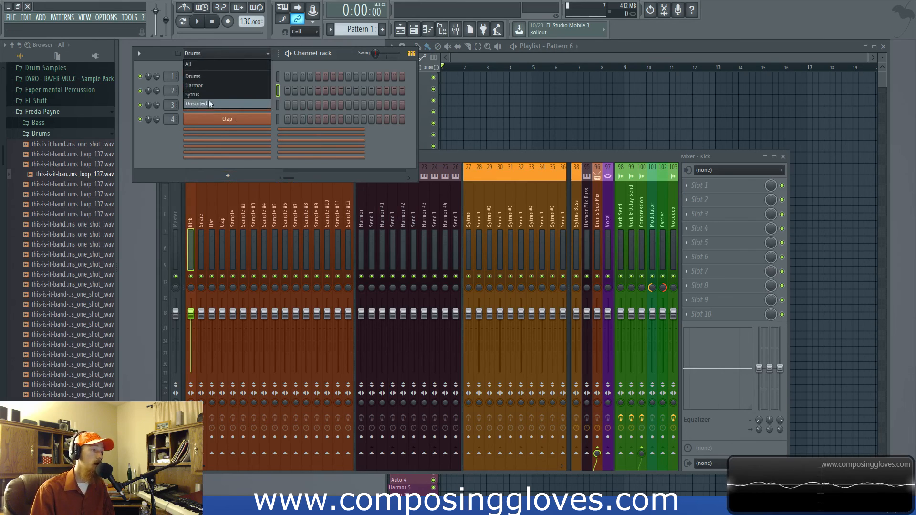
left_click(214, 85)
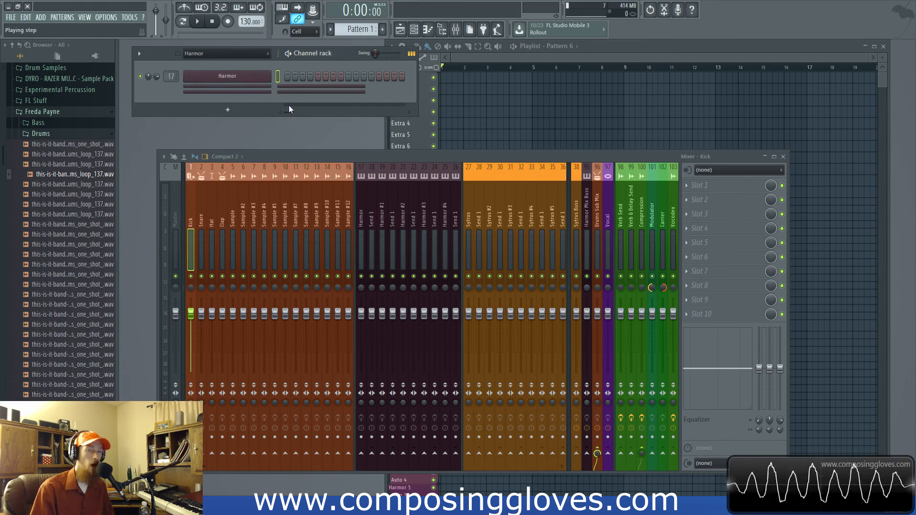
Show all channels, check the Unsorted group, and set the channel rack filter back to All
left_click(257, 53)
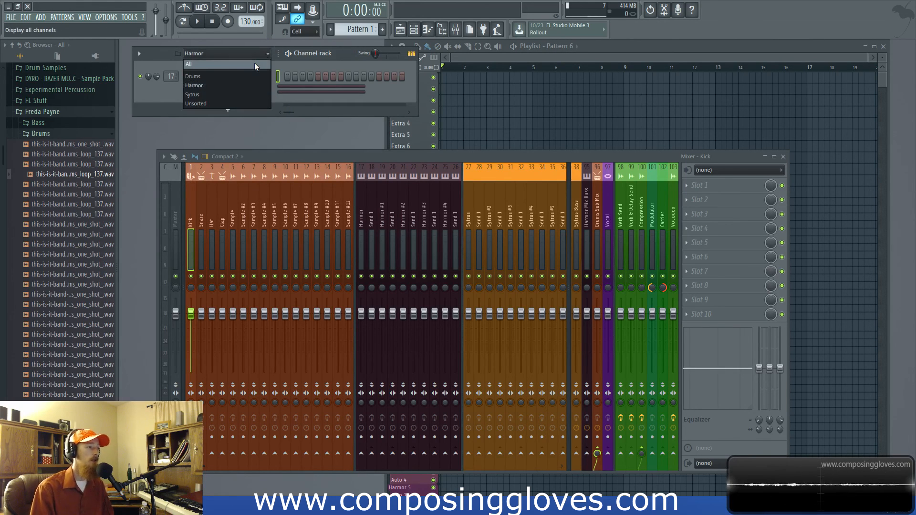
left_click(254, 63)
left_click(256, 56)
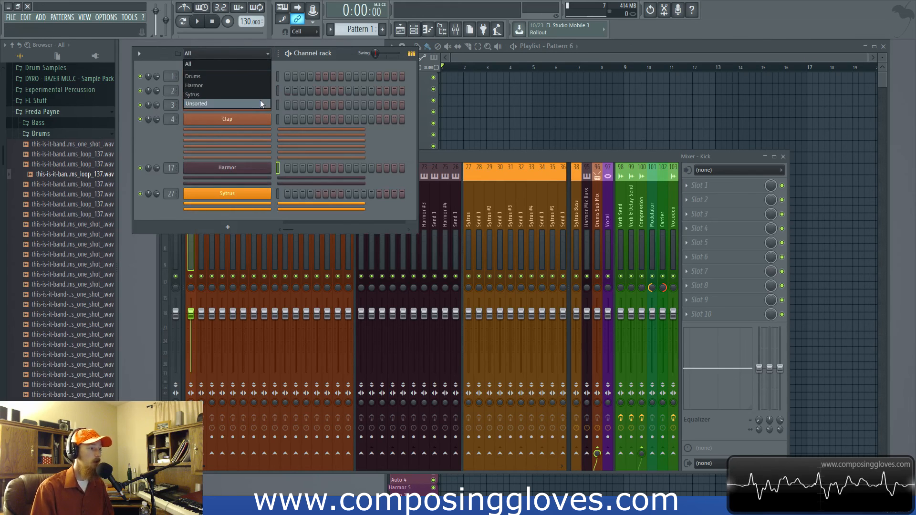
left_click(259, 100)
left_click(226, 54)
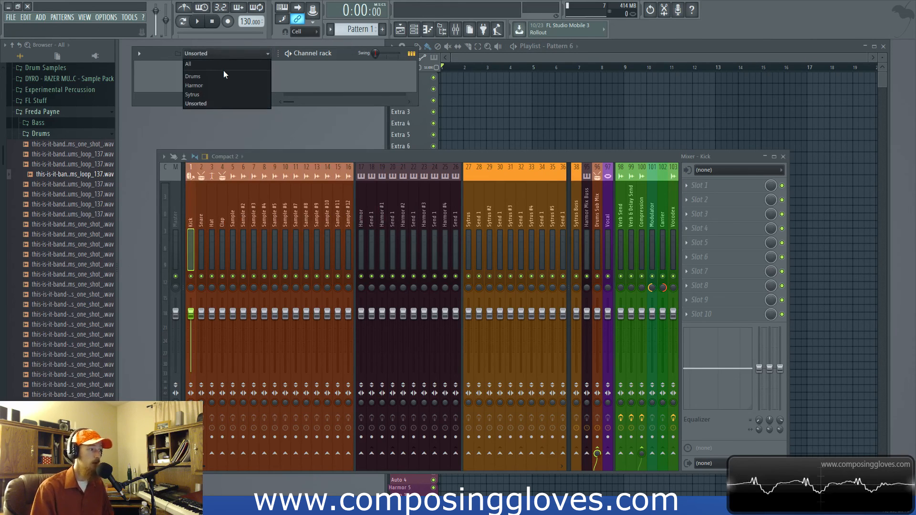
left_click(225, 65)
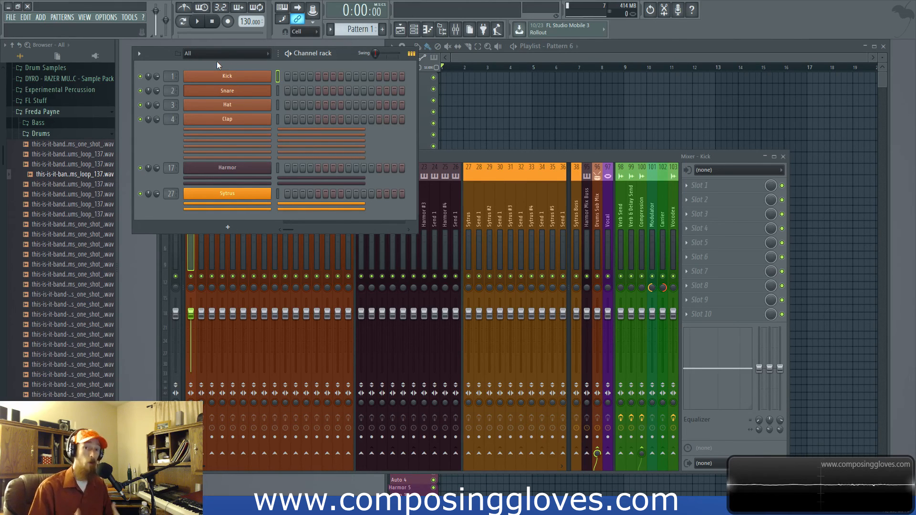
Examine the playlist's named and coloured track groups down to the last tracks, and return to the mixer
left_click(469, 68)
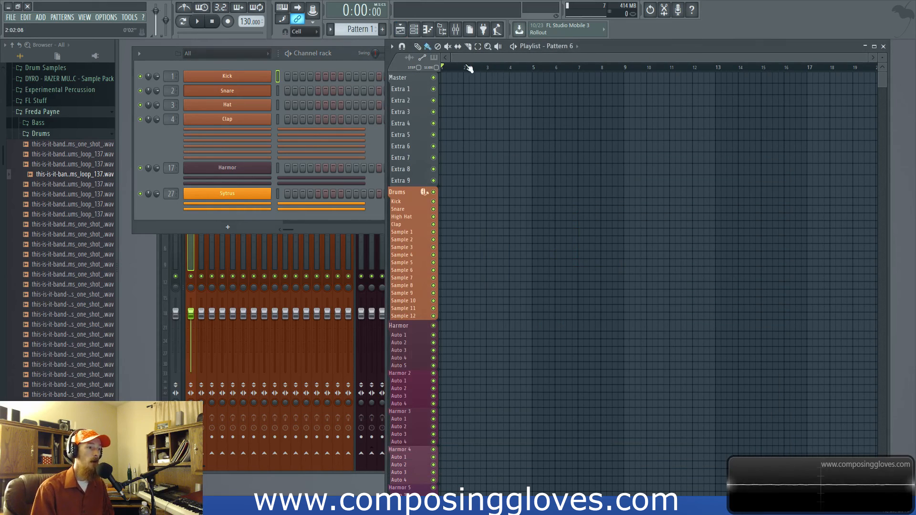
scroll(604, 96, "down", 7)
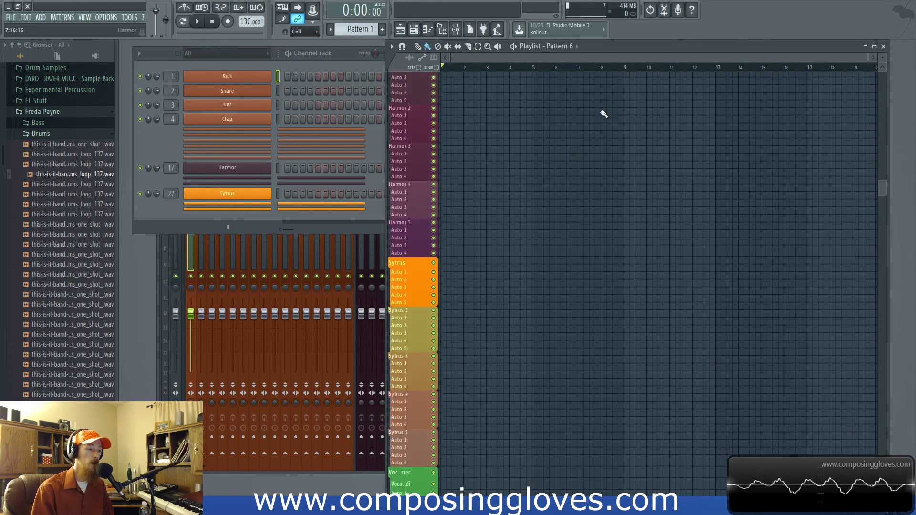
scroll(603, 114, "up", 6)
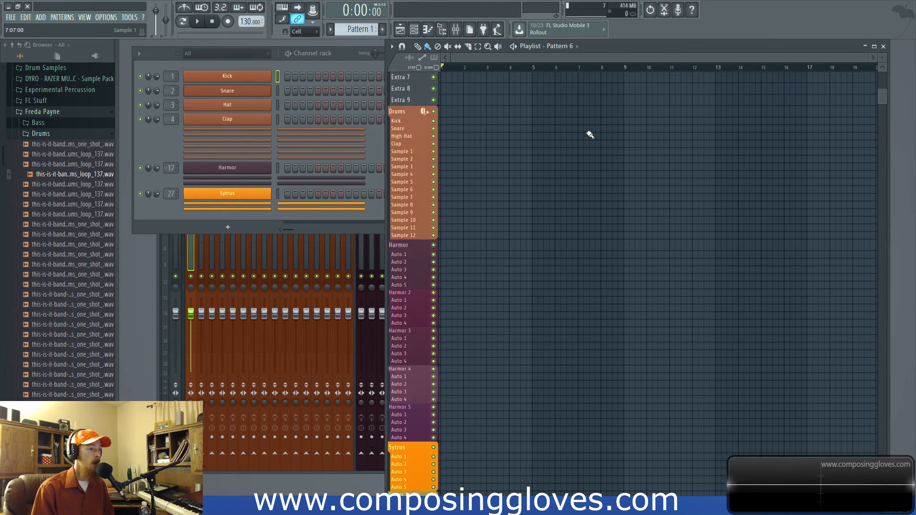
scroll(590, 134, "up", 1)
left_click_drag(882, 94, 883, 477)
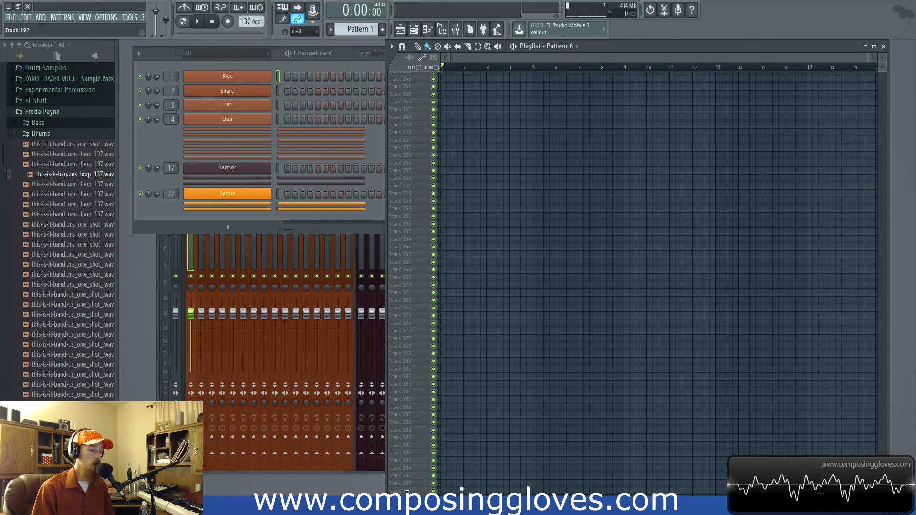
scroll(569, 375, "up", 10)
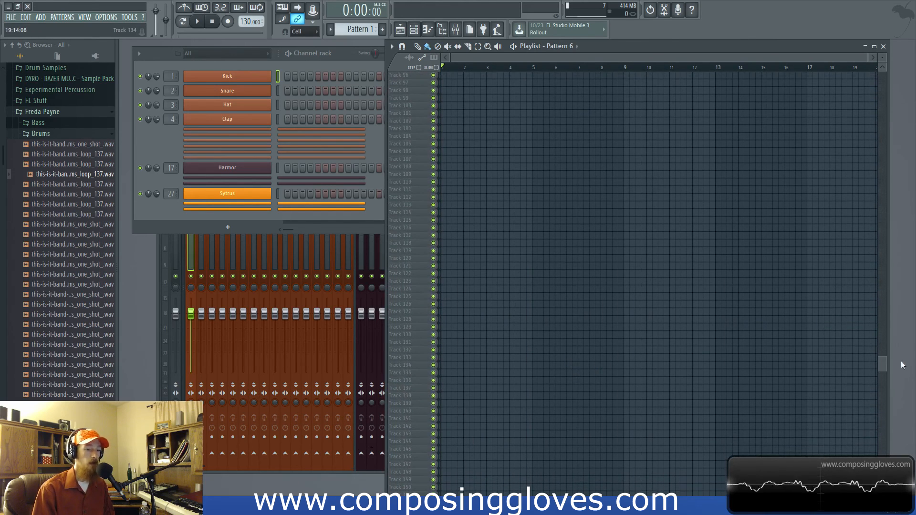
left_click_drag(883, 365, 836, 40)
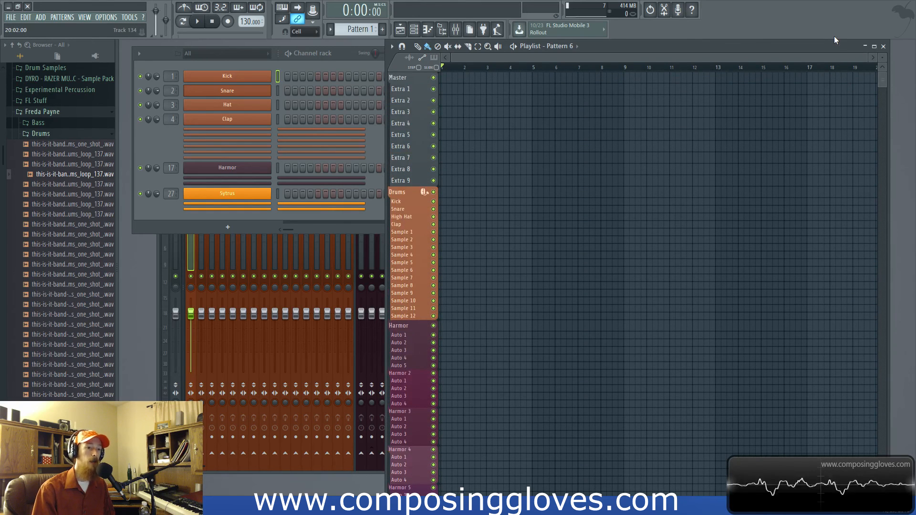
left_click(161, 301)
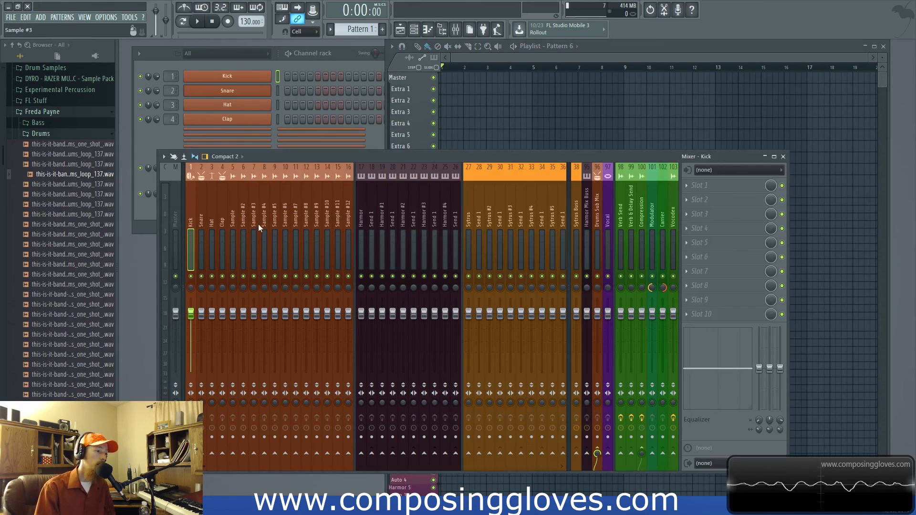
Bring the playlist forward and increase the height of the Extra 1 track
left_click(482, 61)
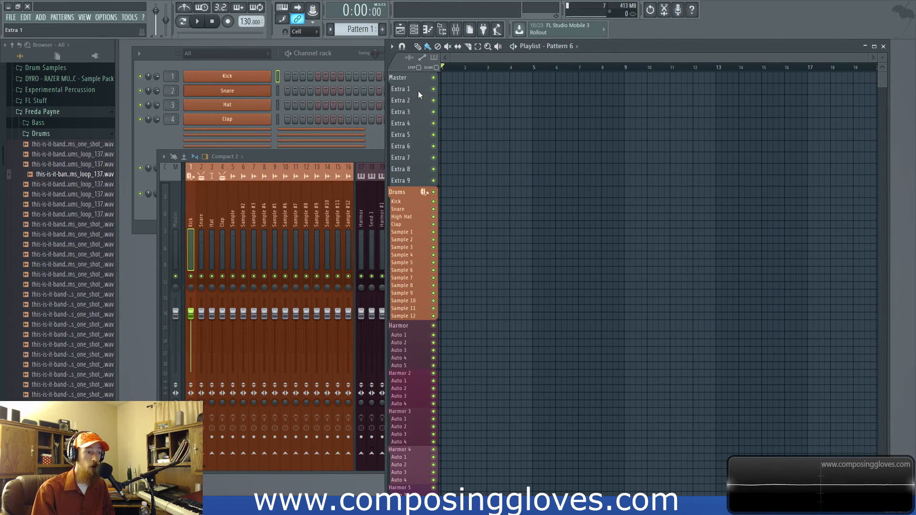
mouse_move(417, 93)
left_mouse_down()
mouse_move(422, 200)
mouse_move(421, 101)
left_mouse_up()
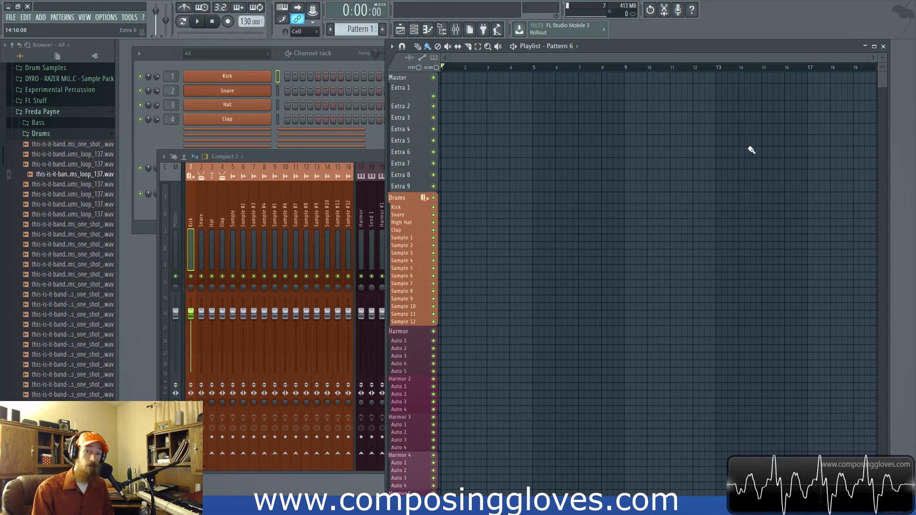
Review the Drums, Harmor and Sytrus track groups and increase the height of the Vocodex Carrier track
scroll(739, 152, "down", 2)
scroll(737, 152, "down", 7)
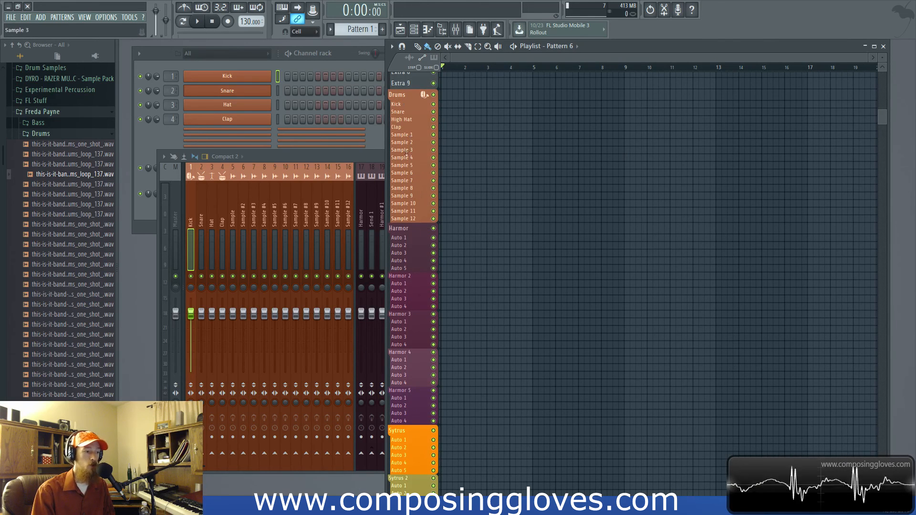
scroll(407, 115, "down", 5)
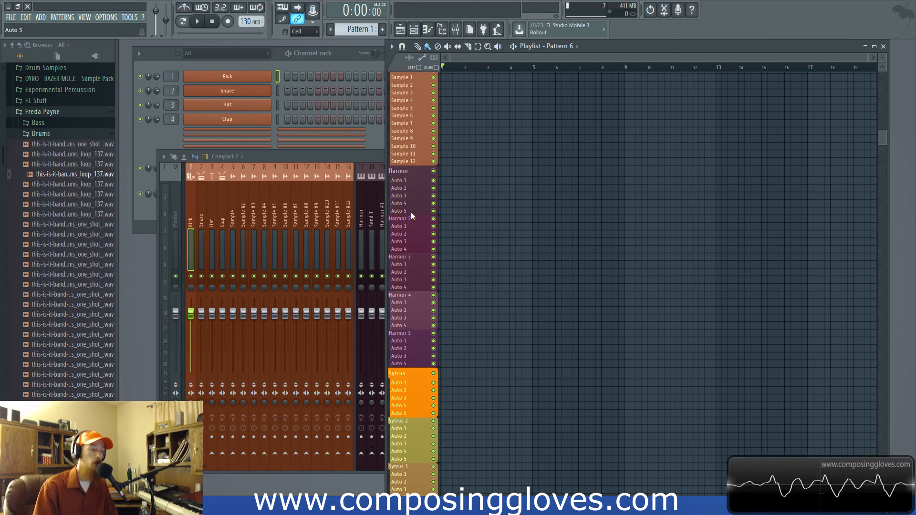
scroll(411, 214, "down", 6)
scroll(412, 215, "down", 3)
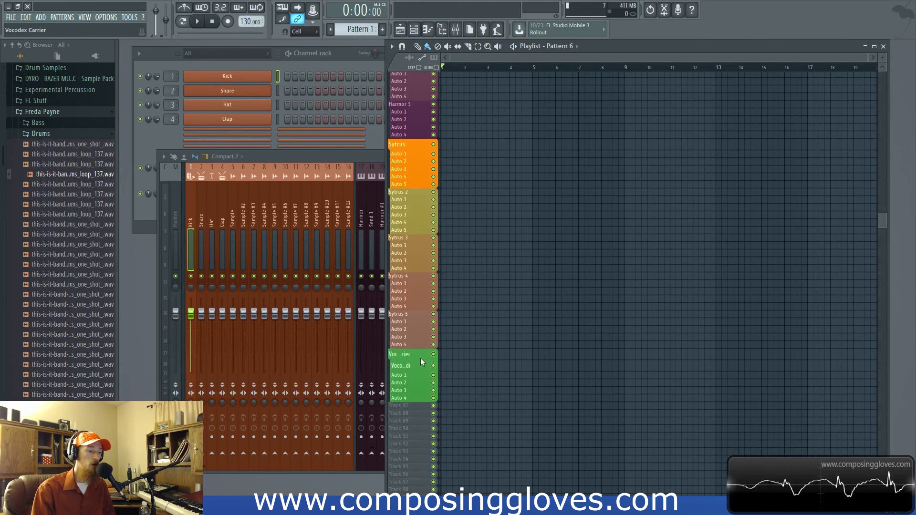
left_click_drag(416, 359, 417, 386)
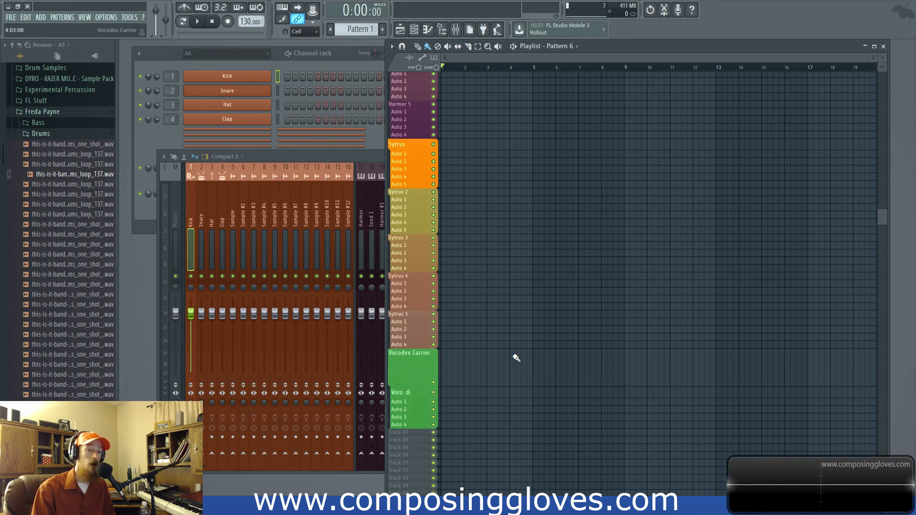
scroll(516, 357, "down", 1)
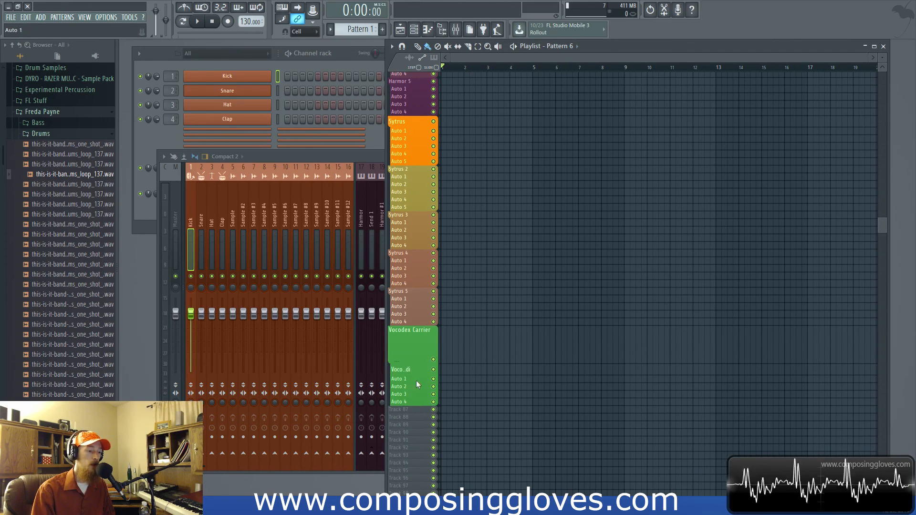
scroll(418, 411, "up", 1)
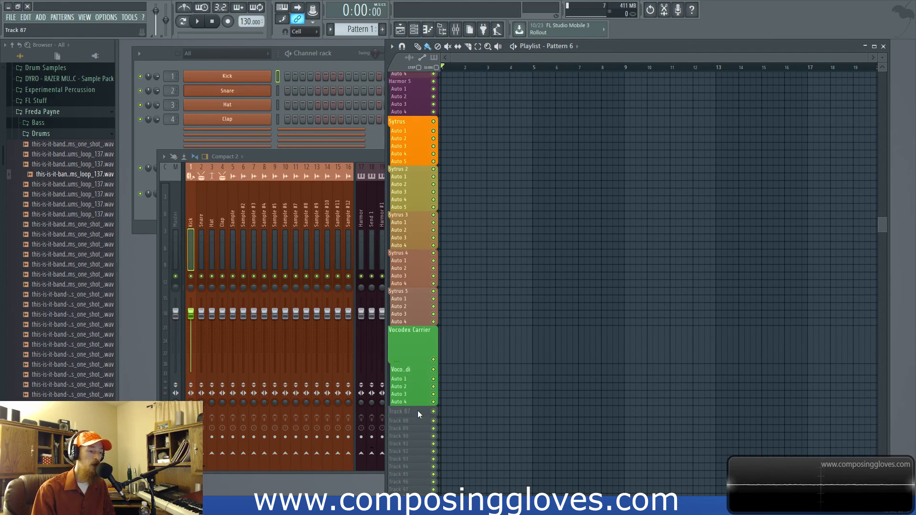
Shrink the Extra 1 track near the start of the playlist, and reset its height to the default
scroll(482, 364, "up", 10)
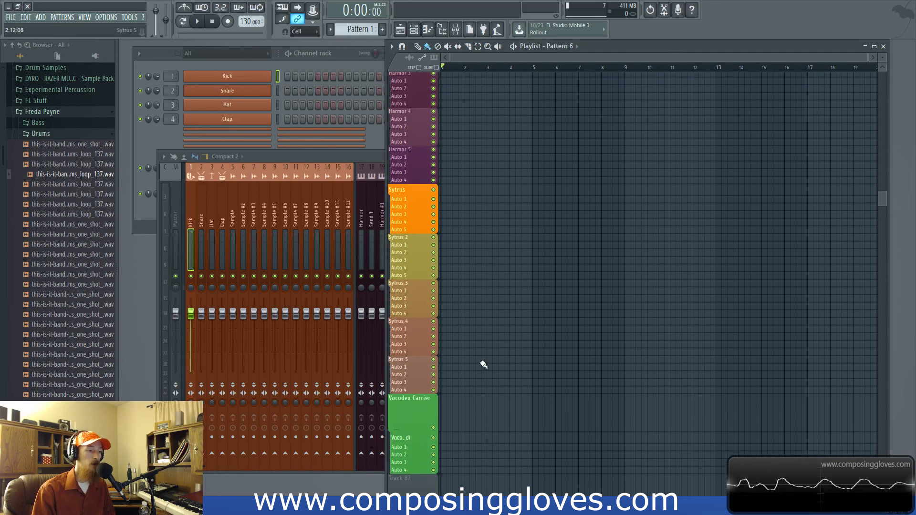
scroll(484, 365, "up", 8)
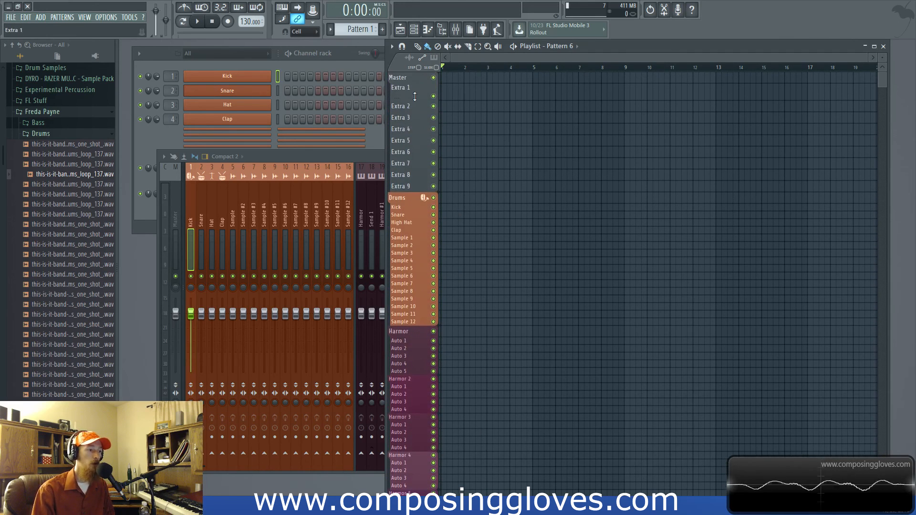
left_click_drag(414, 98, 415, 88)
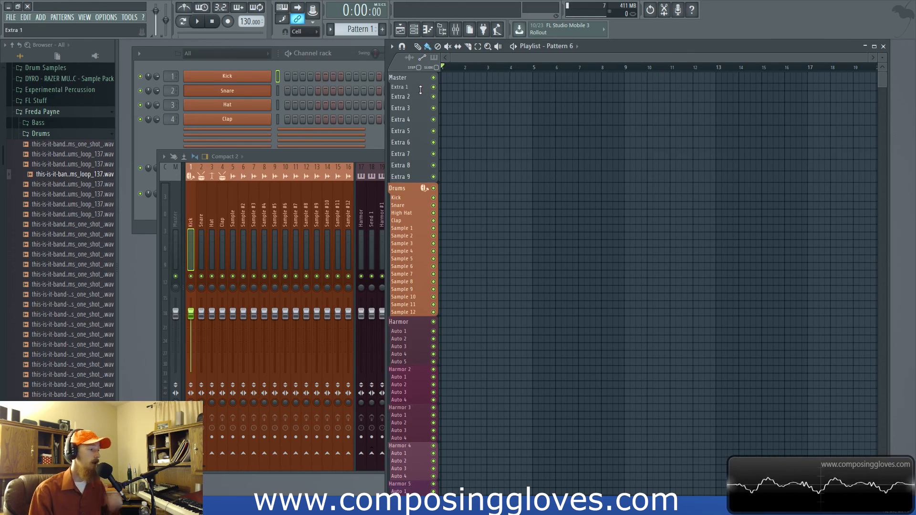
right_click(421, 90)
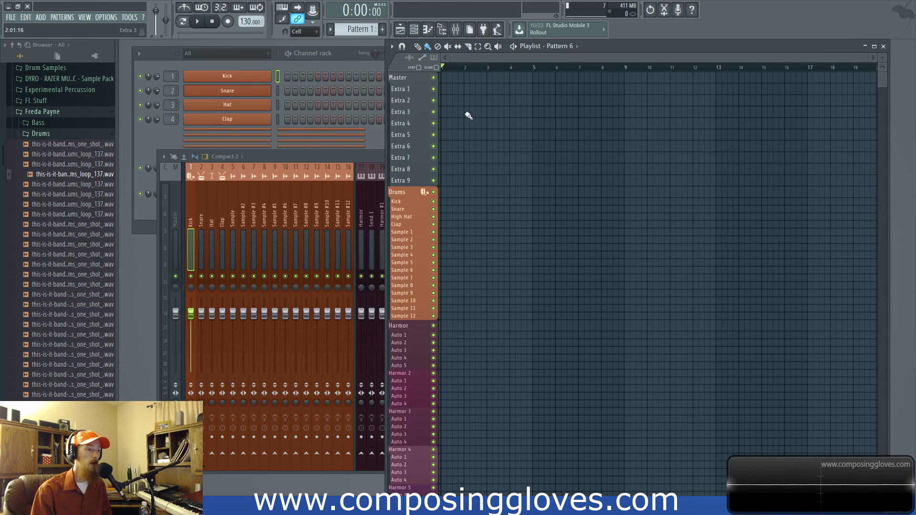
Enlarge the playlist's track view and examine the empty area beside the Master and Extra 1 to Extra 9 tracks
scroll(480, 115, "down", 1)
scroll(501, 124, "up", 5)
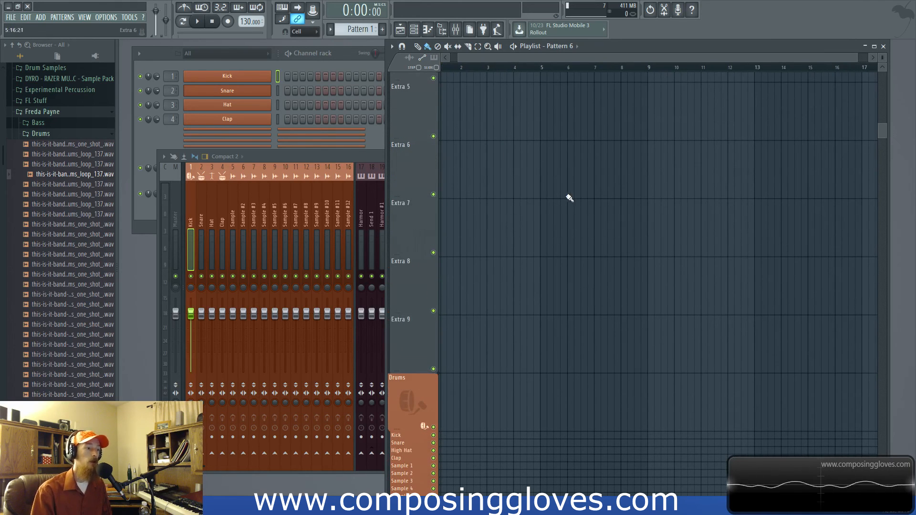
scroll(465, 186, "up", 5)
scroll(555, 143, "down", 4)
scroll(555, 144, "up", 1)
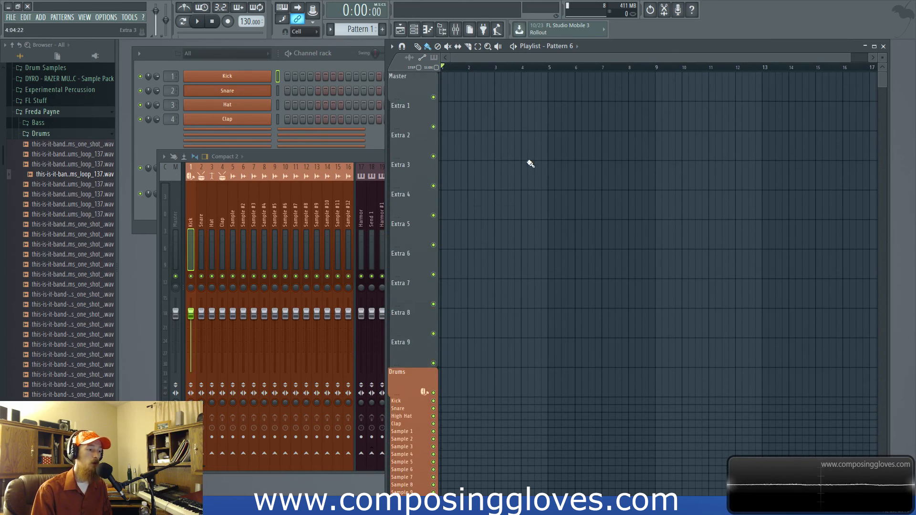
left_click_drag(445, 73, 784, 373)
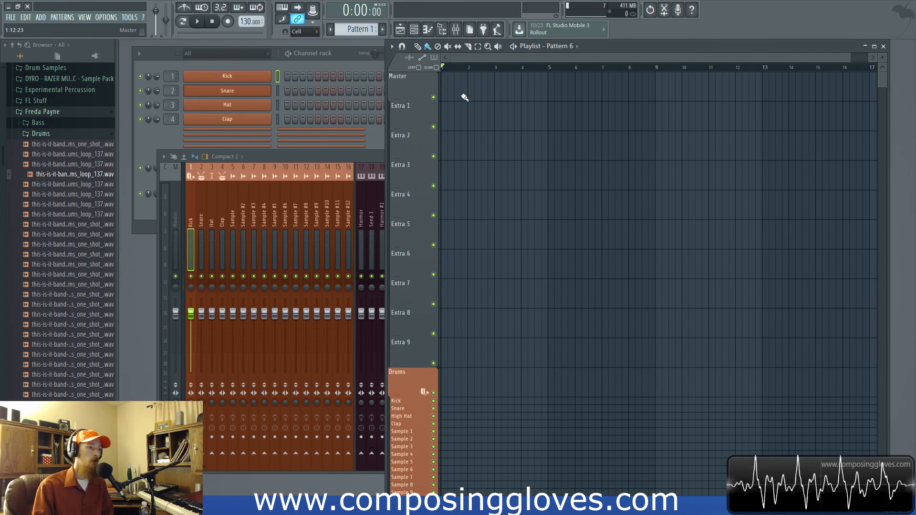
left_click_drag(454, 84, 855, 343)
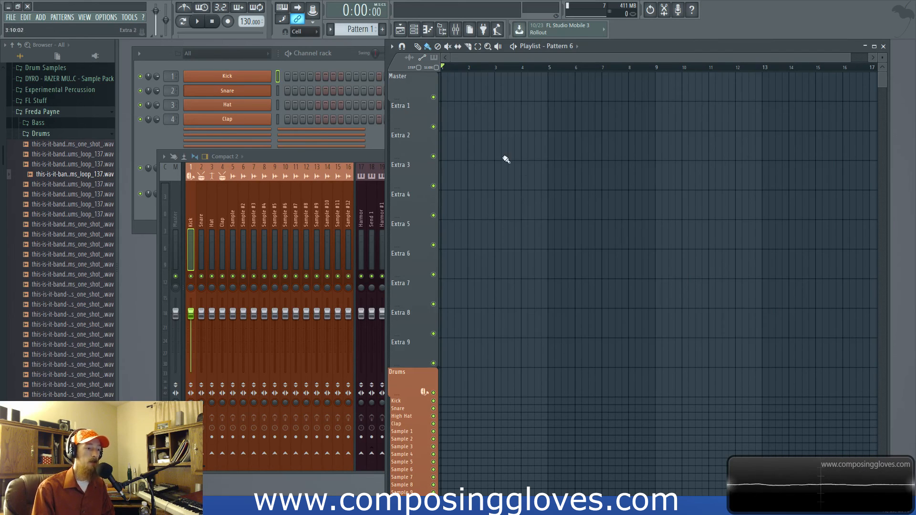
left_click_drag(451, 86, 844, 350)
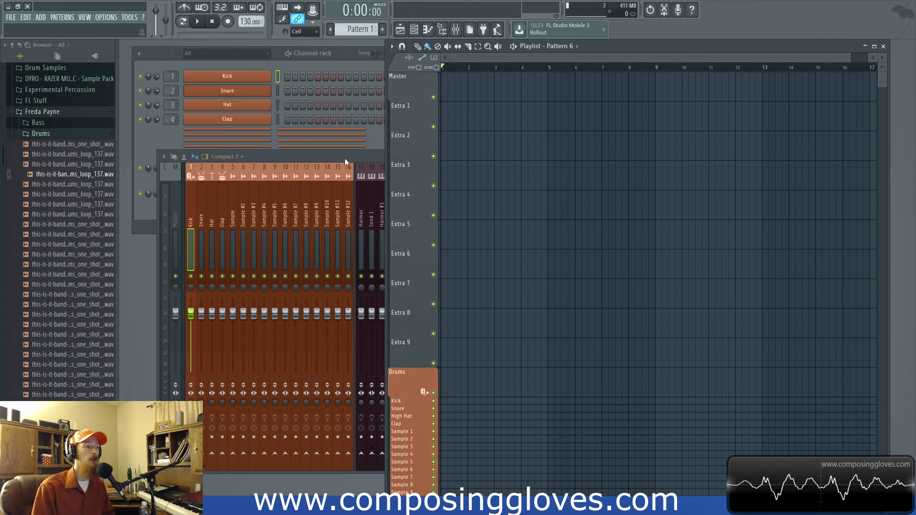
Bring the channel rack to the front, followed by the mixer
left_click(375, 143)
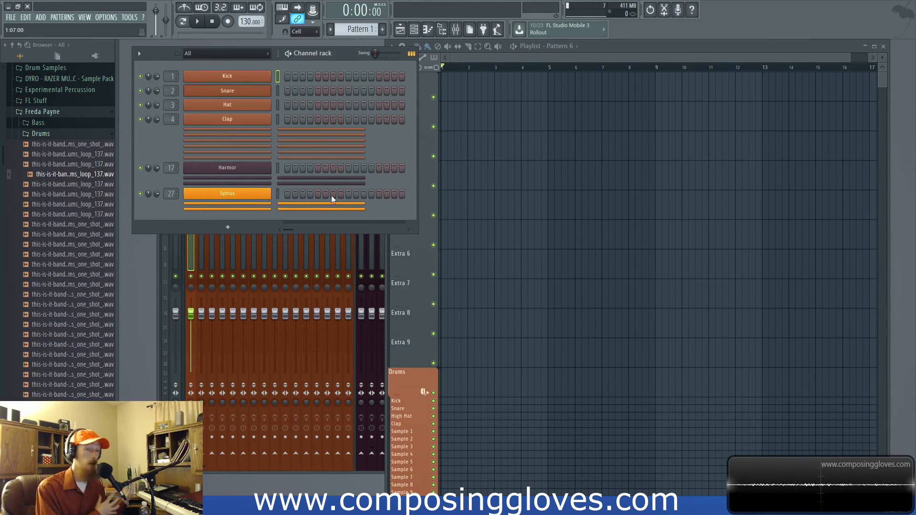
left_click_drag(222, 245, 174, 230)
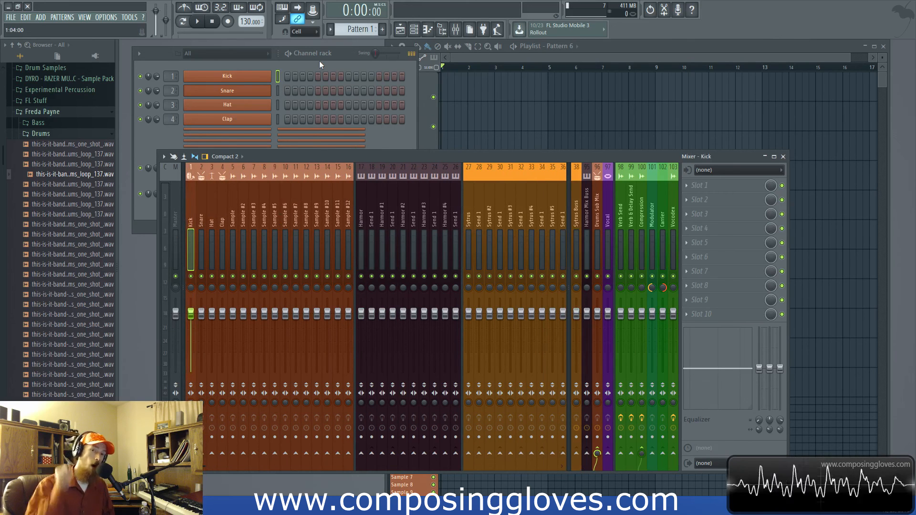
Start a new project from the Composing Gloves template Production with Kontakt, without saving the current project
left_click(13, 18)
mouse_move(10, 17)
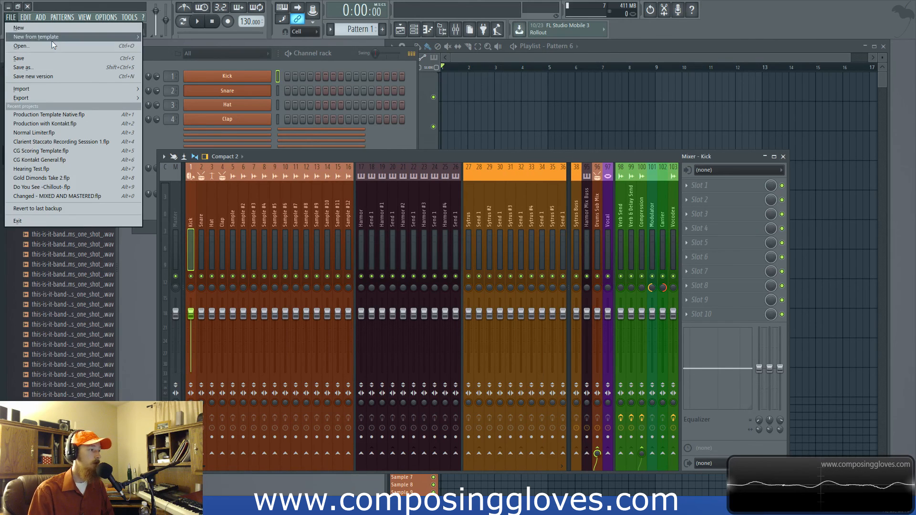
mouse_move(54, 38)
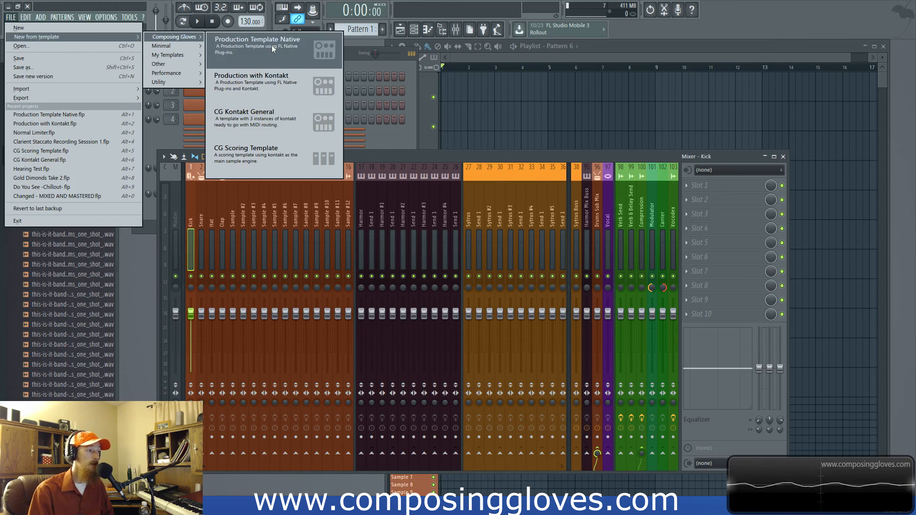
left_click(307, 96)
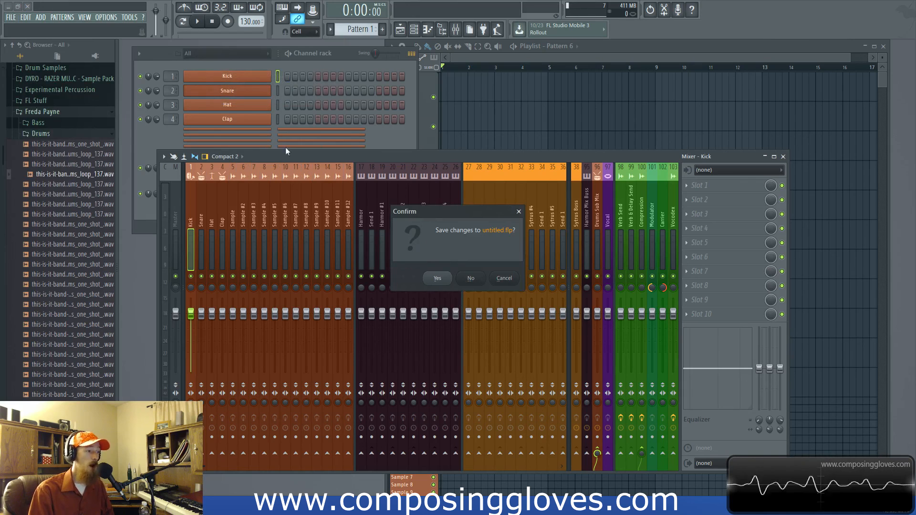
left_click(470, 278)
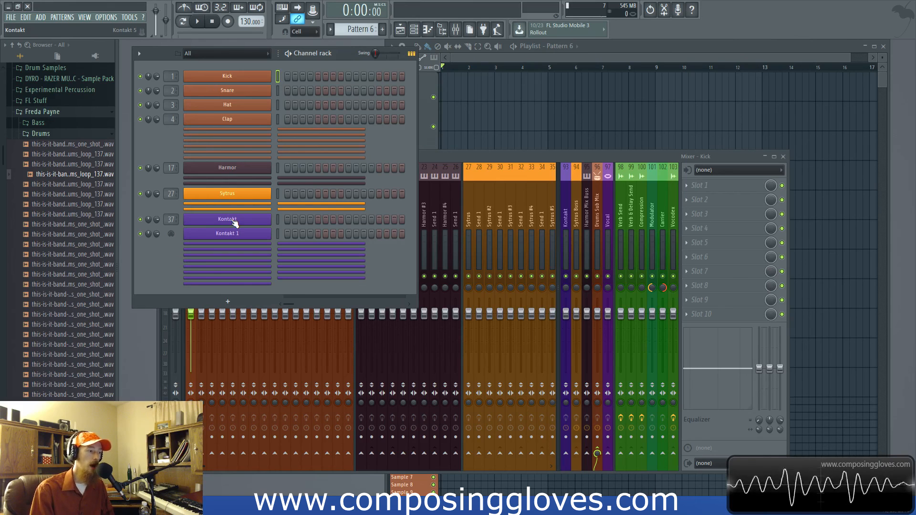
Open the Kontakt channel's instrument, hide its Outputs section, and close the instrument window
left_click(228, 220)
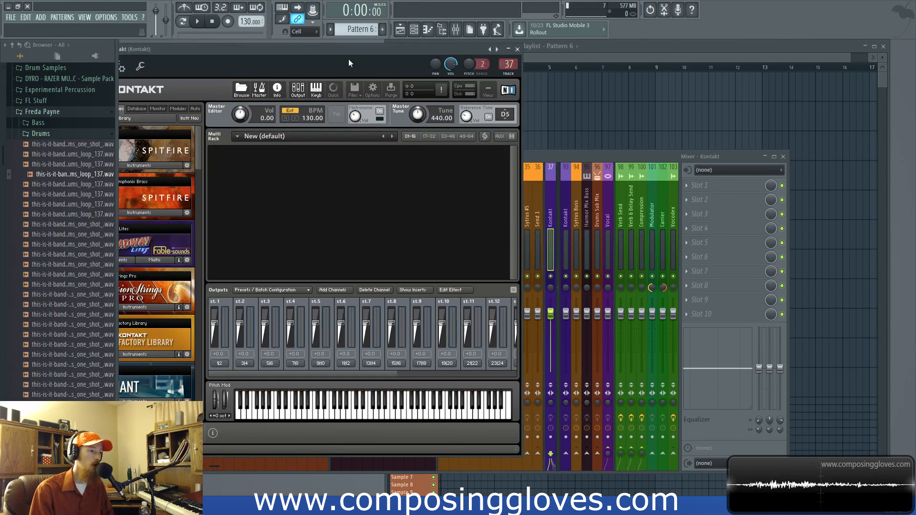
left_click_drag(412, 59, 579, 67)
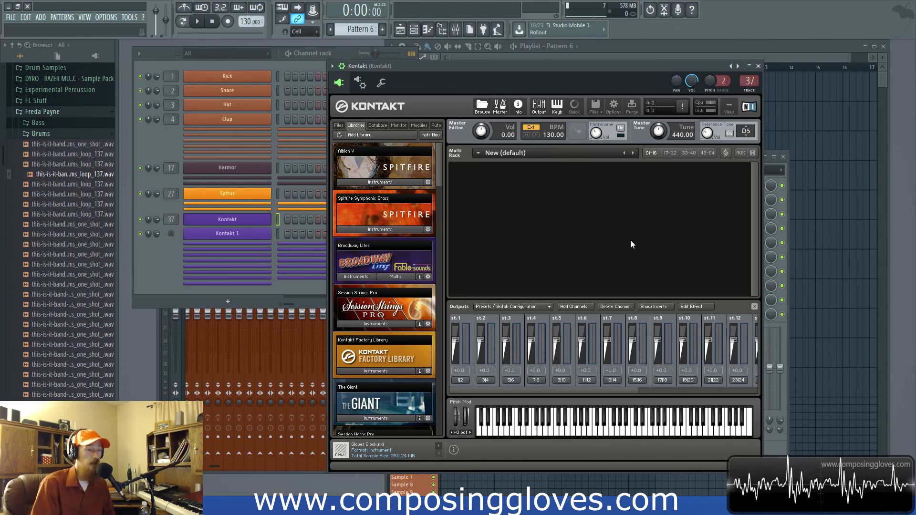
left_click(755, 306)
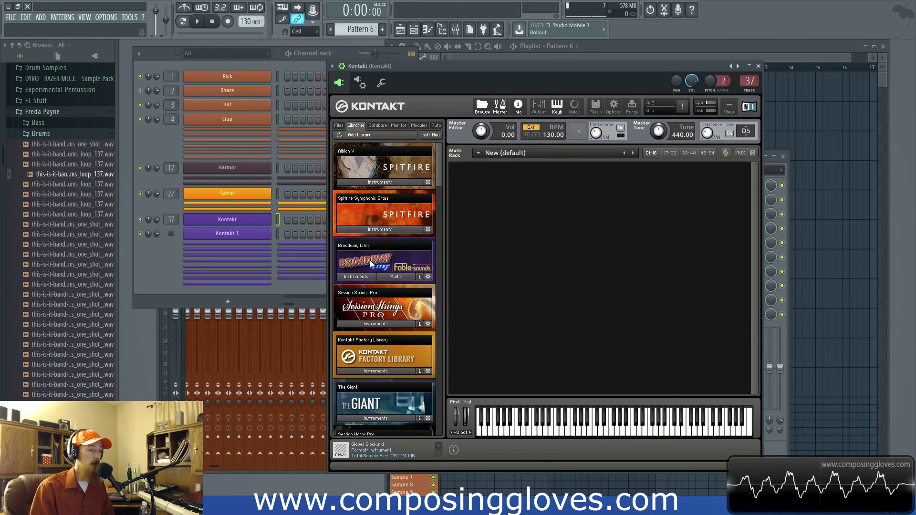
scroll(379, 270, "down", 1)
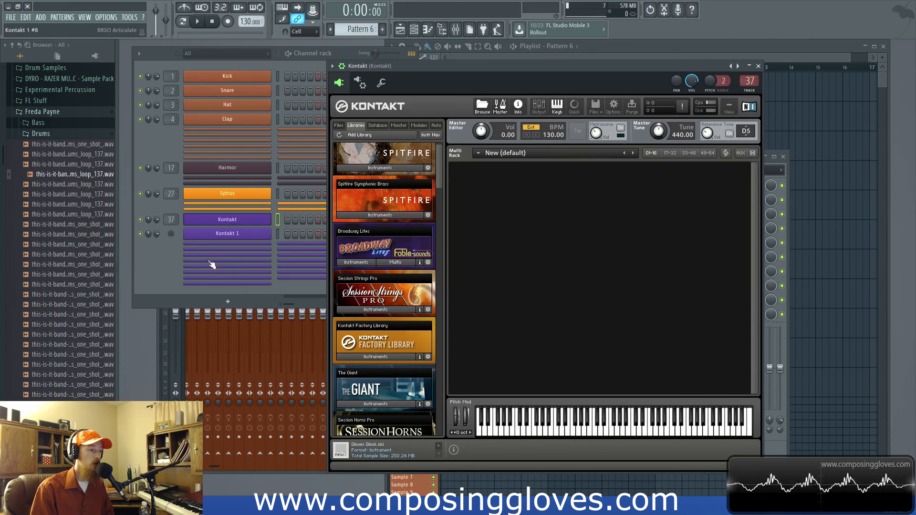
left_click(241, 221)
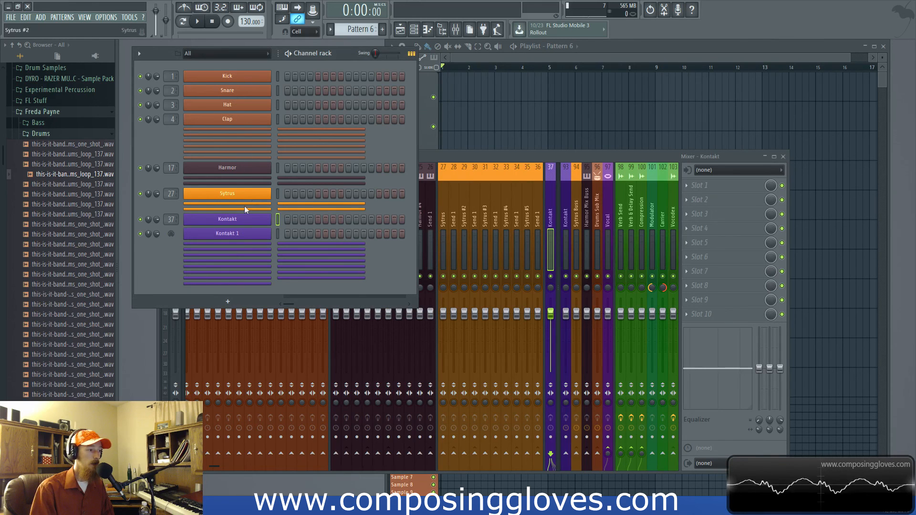
Expand the collapsed channel directly below Kontakt 1 in the channel rack, collapse it again, and re-expand it
left_click(245, 244)
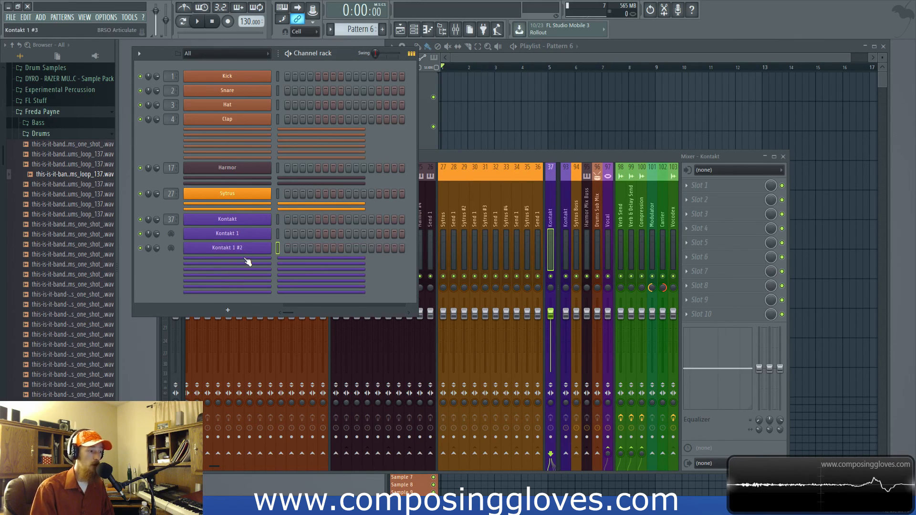
key("alt+z")
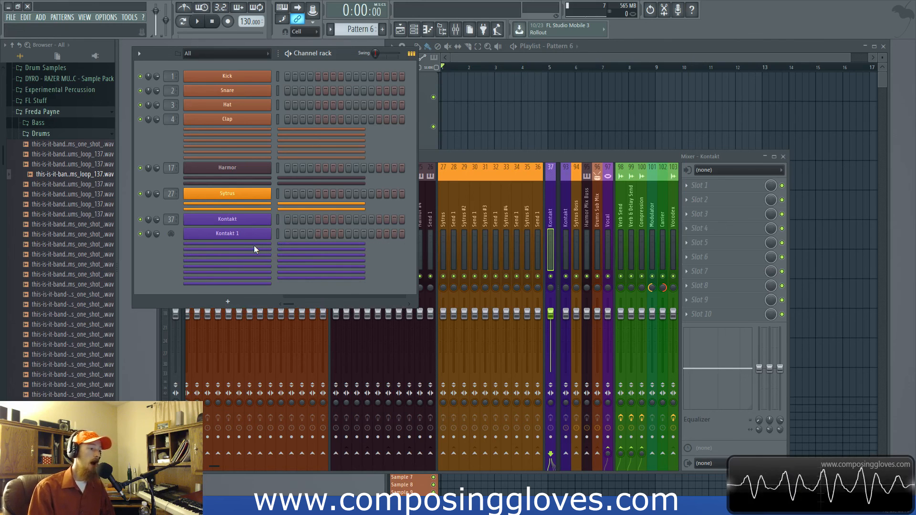
left_click(254, 246)
Move the mixer slightly upward, view the purple Kontakt inserts 37 to 52, and return to the channel rack
mouse_move(472, 157)
left_mouse_down()
mouse_move(477, 198)
mouse_move(476, 140)
left_mouse_up()
scroll(525, 203, "down", 8)
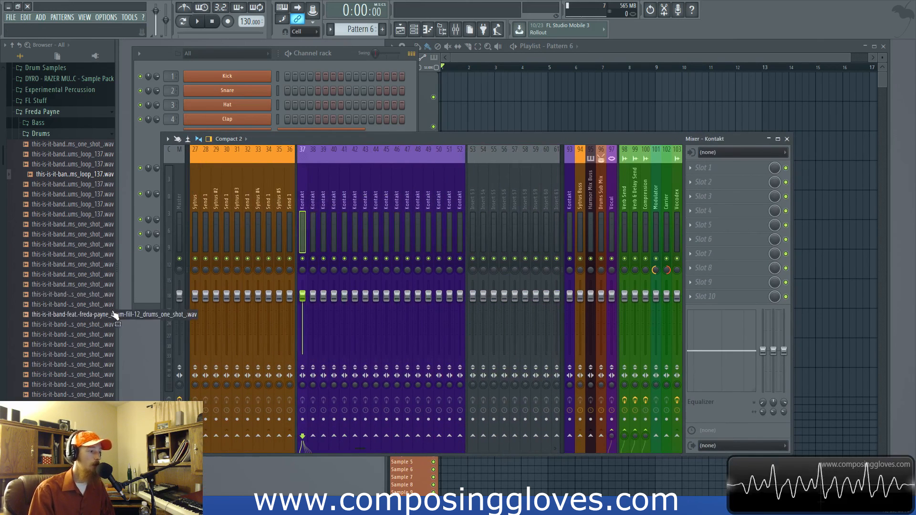
left_click(143, 281)
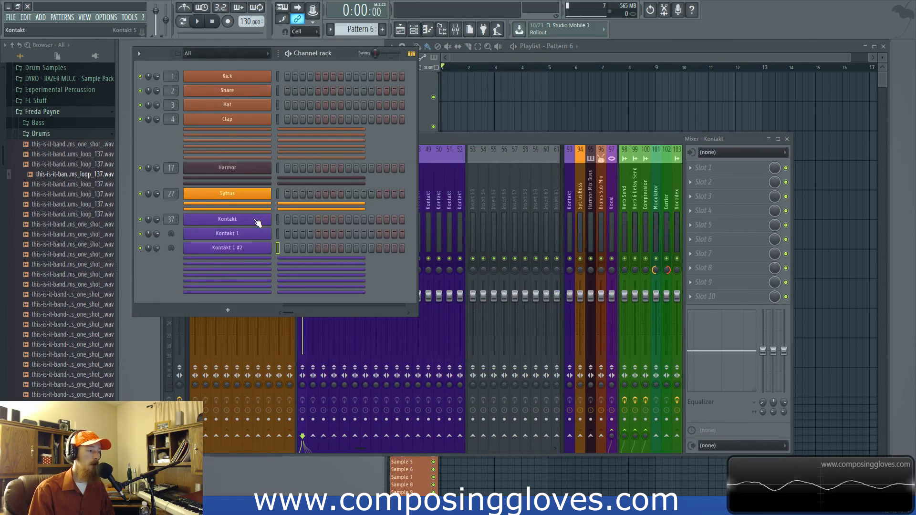
Reopen the Kontakt channel's instrument and load Celesta from the Bells folder of the Quick-Load browser
left_click(257, 223)
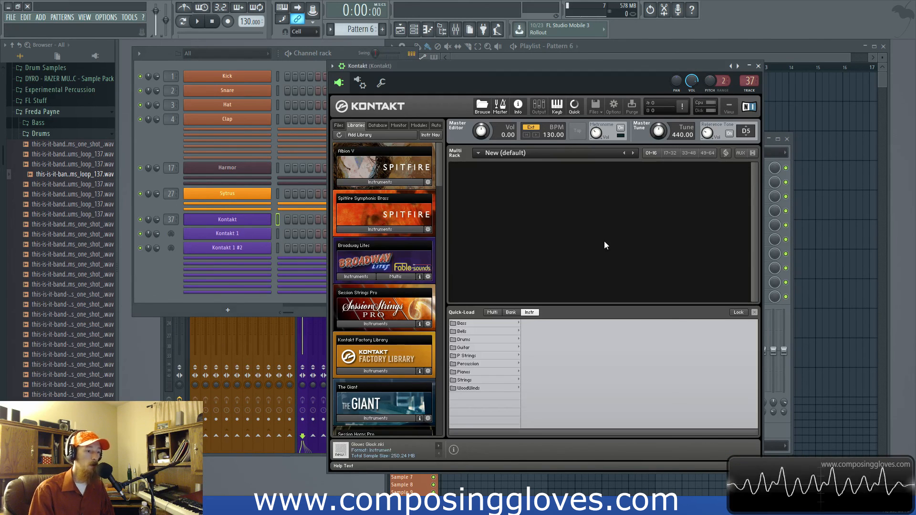
left_click(484, 331)
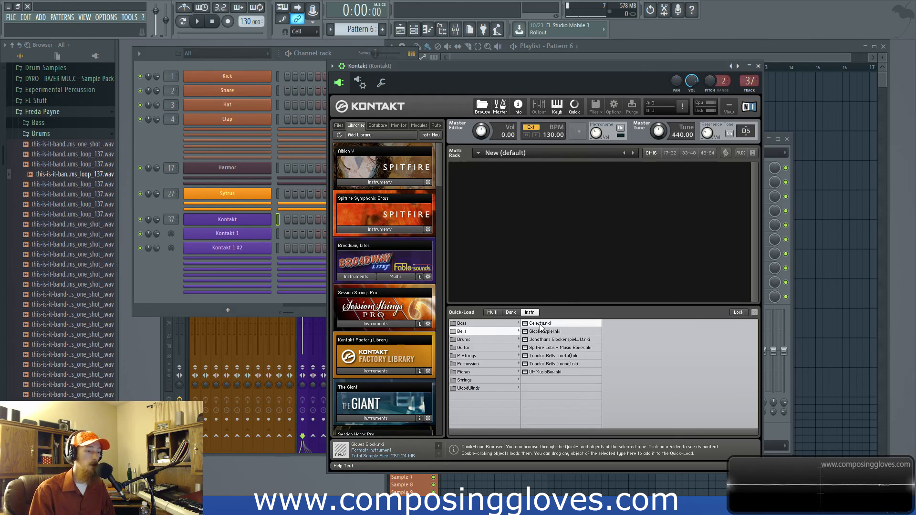
double_click(541, 324)
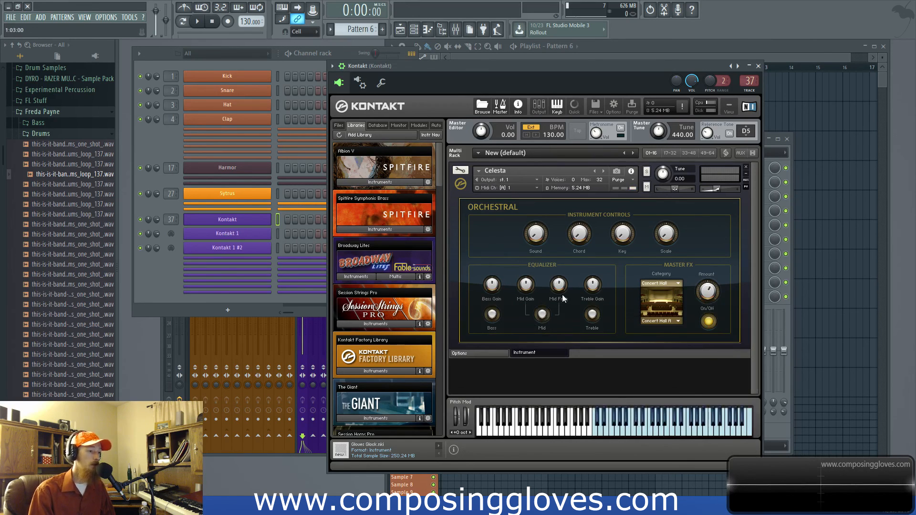
Collapse Celesta's instrument view, load Glockenspiel from the Bells folder of the Quick-Load browser, and collapse the new instrument
left_click(465, 184)
right_click(567, 316)
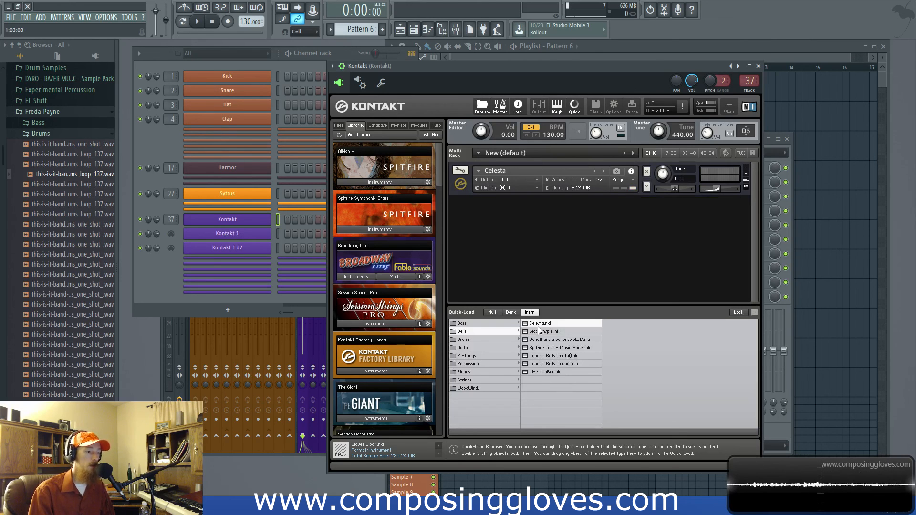
left_click(549, 332)
double_click(549, 333)
left_click(463, 216)
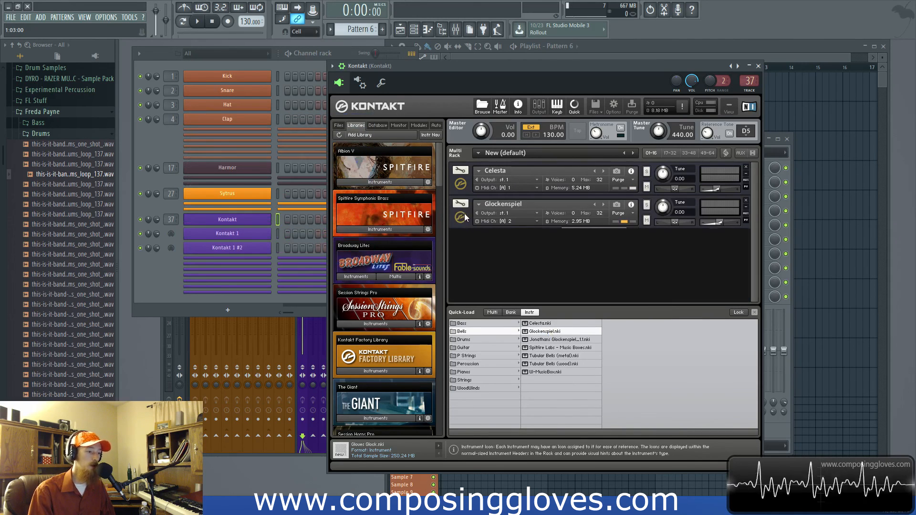
Rename the two channels directly below Kontakt in the channel rack as Celesta and Glockenspiel
left_click(248, 233, "shift")
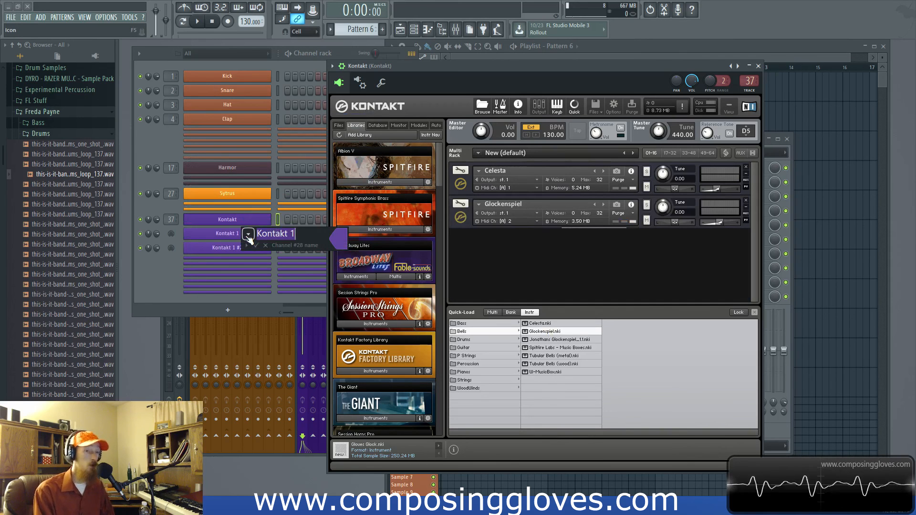
type("Celesta")
key("Return")
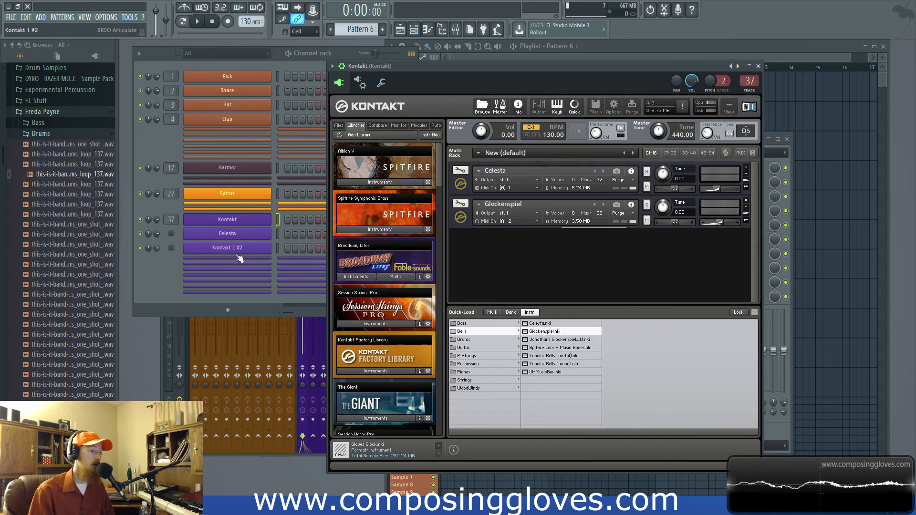
left_click(248, 249, "shift")
type("Glockenspi")
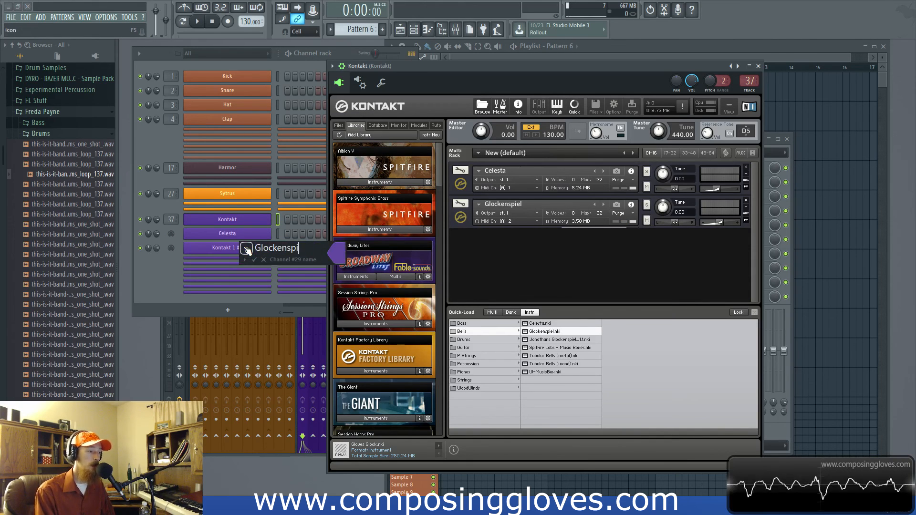
type("el")
key("Return")
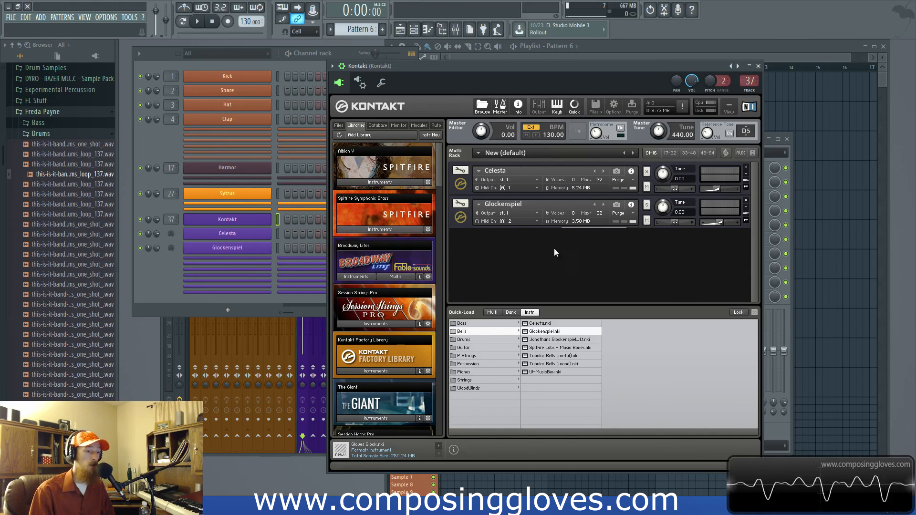
Hide Kontakt's Quick-Load browser and view the settings windows of the Celesta and Glockenspiel channels
double_click(565, 261)
left_click_drag(588, 66, 626, 64)
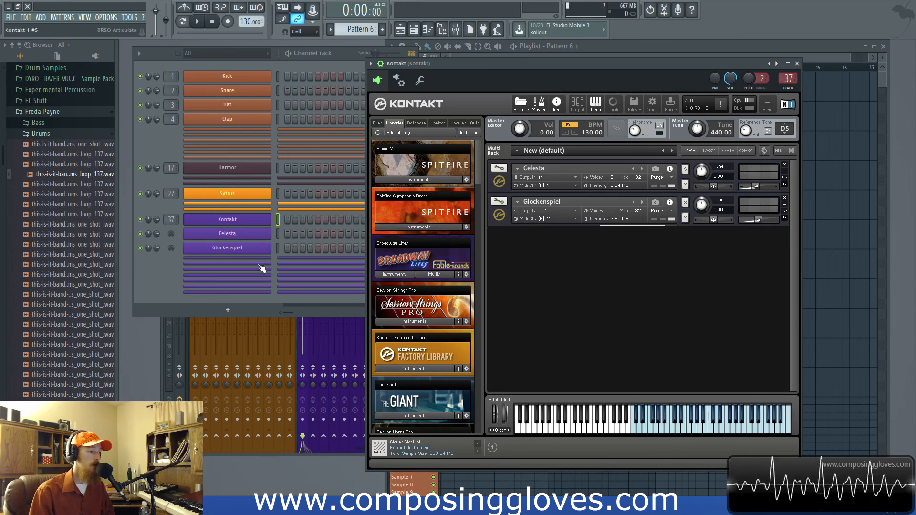
left_click(262, 238)
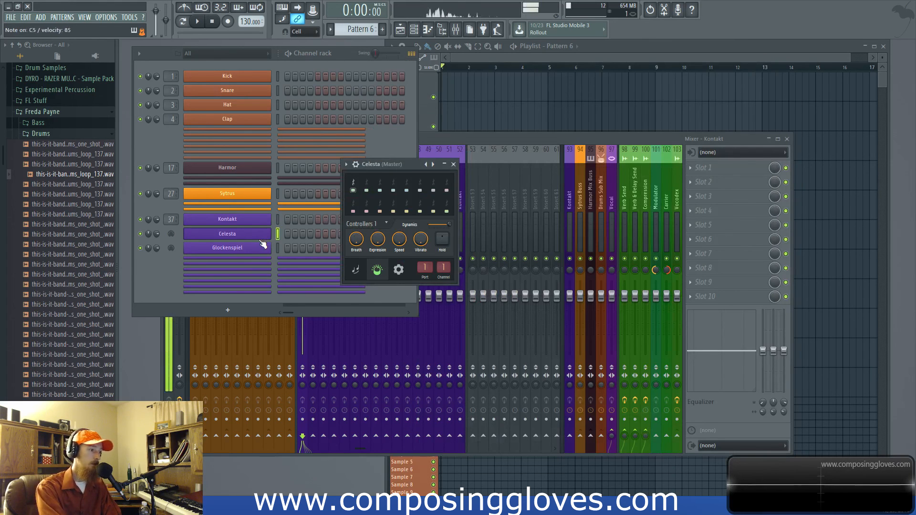
left_click(224, 251)
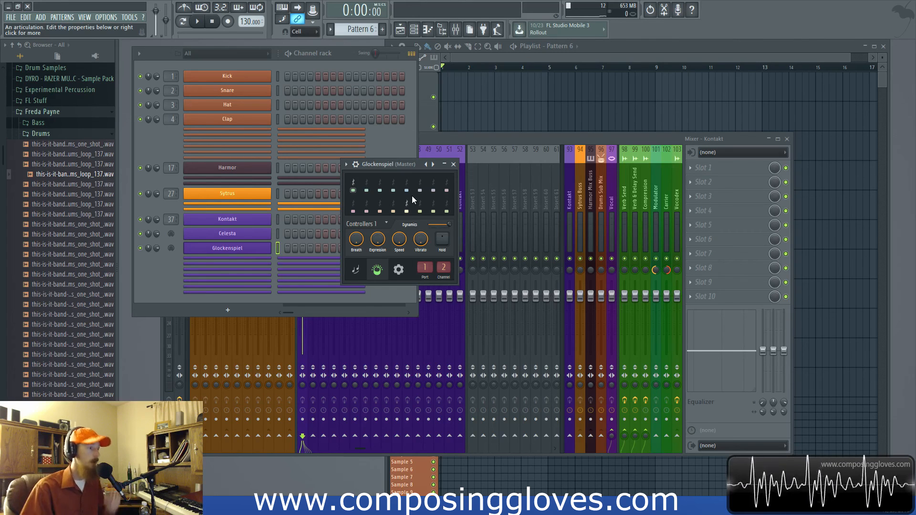
Browse the Glockenspiel channel's articulation presets, including Session Strings Pro, Symphonic Brass and the Kontakt Factory Library, and leave the list without choosing one
left_click_drag(388, 168, 393, 162)
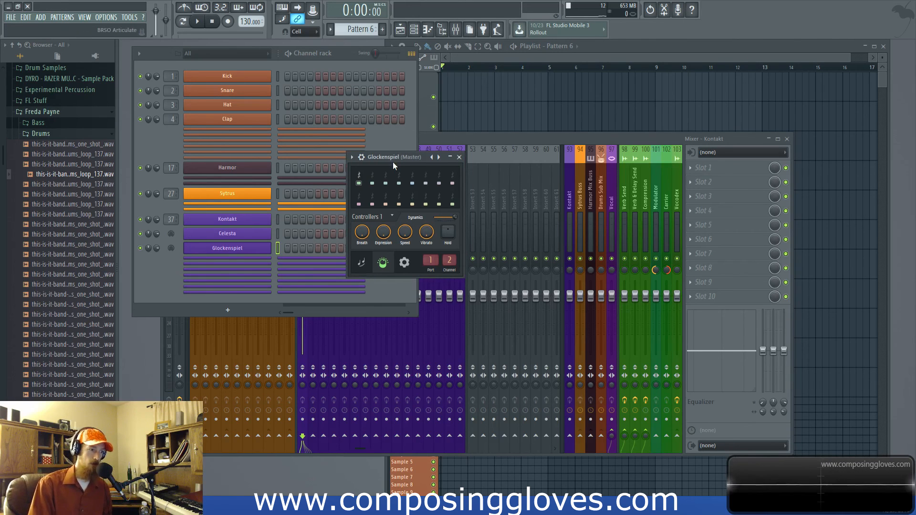
right_click(431, 158)
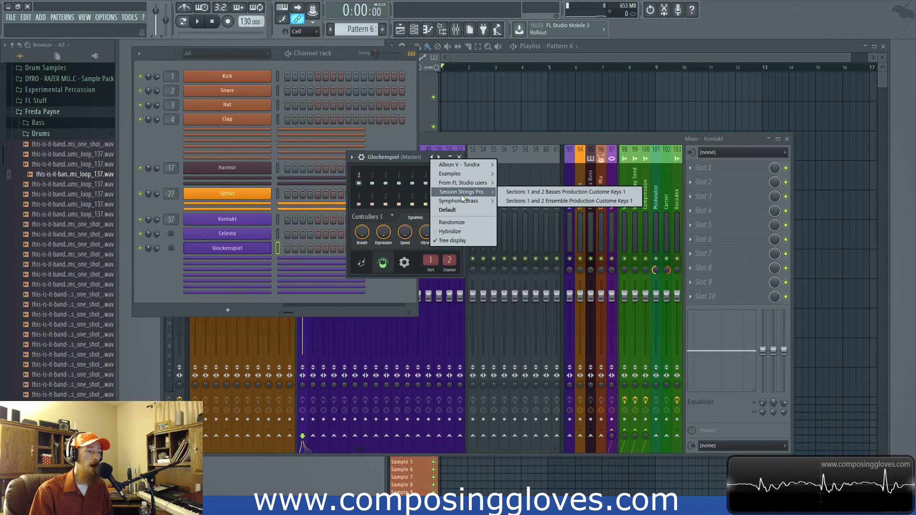
mouse_move(459, 202)
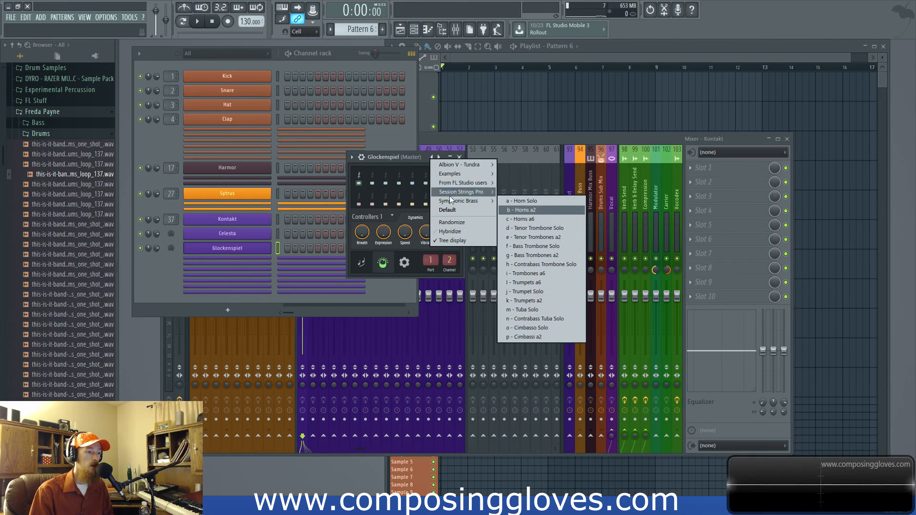
mouse_move(477, 182)
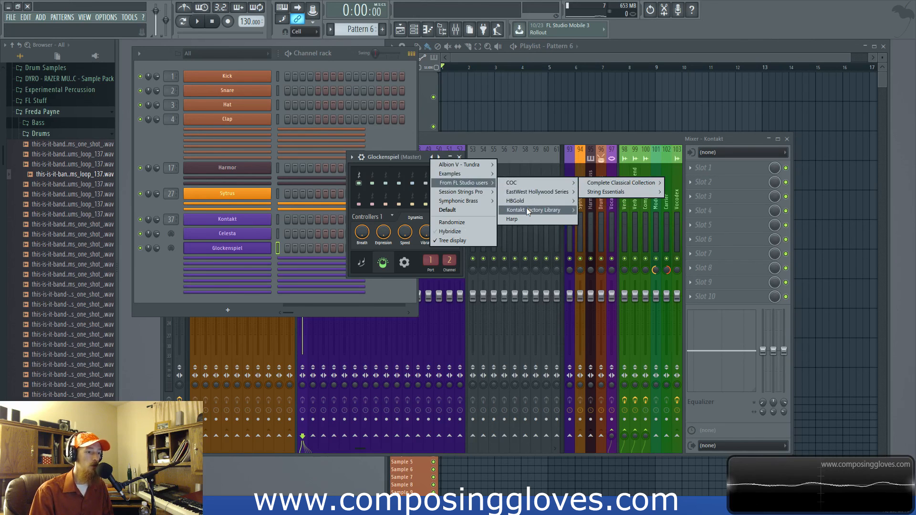
mouse_move(526, 208)
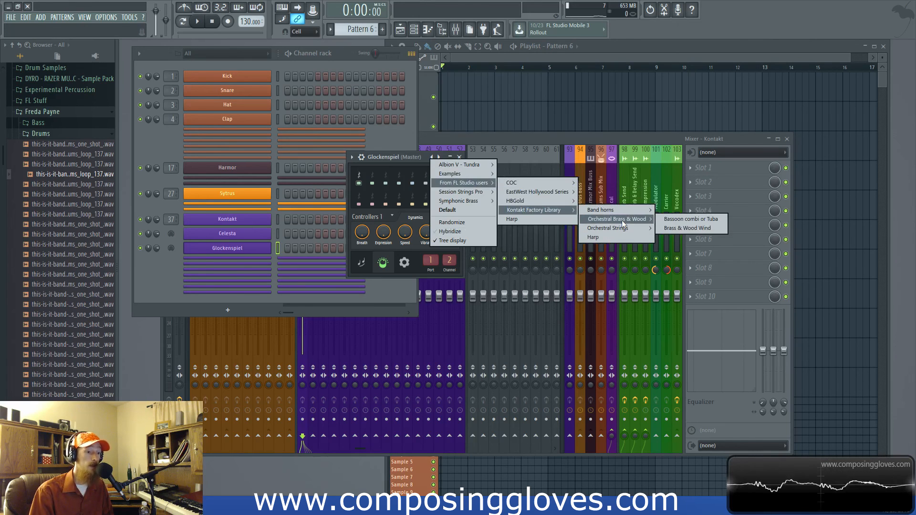
mouse_move(640, 228)
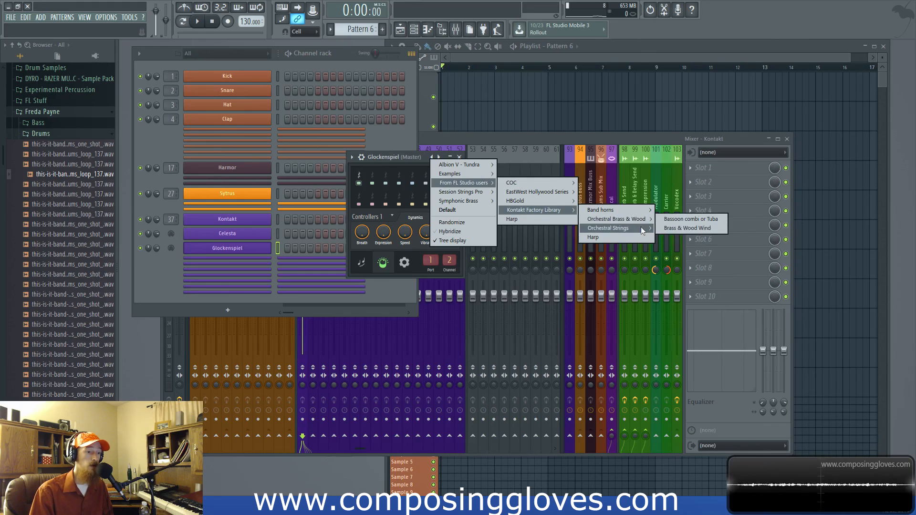
left_click(235, 253)
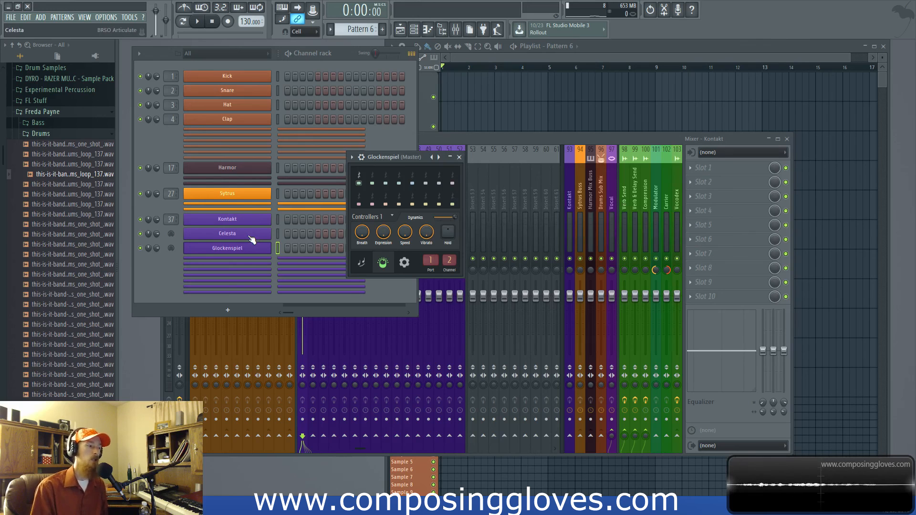
left_click(251, 250)
left_click(247, 250)
right_click(249, 247)
left_click(244, 251)
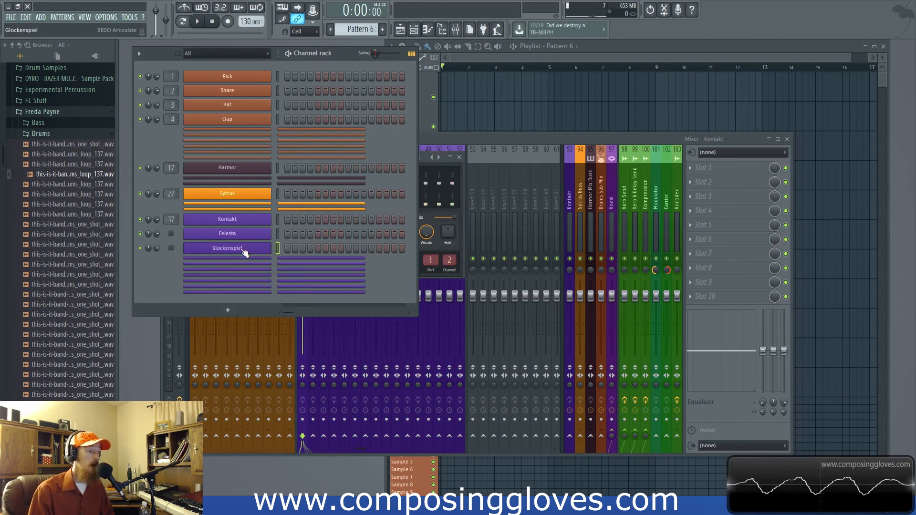
left_click(243, 249)
Open the Kontakt channel's instrument and set Glockenspiel's output to st.2
left_click(250, 224)
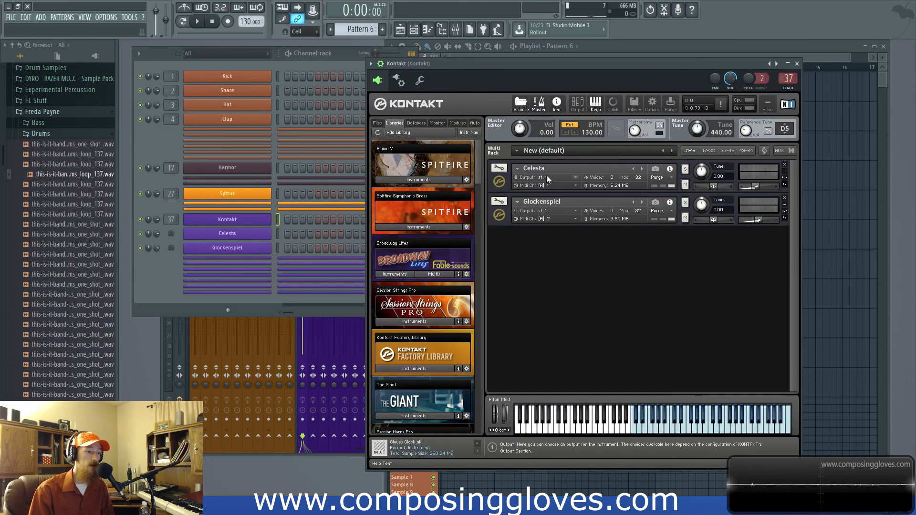
left_click(548, 211)
left_click(563, 238)
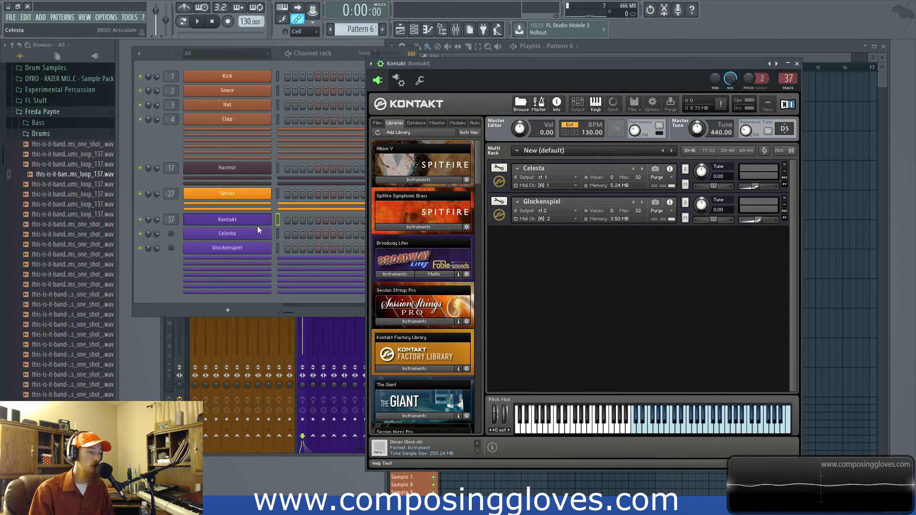
Move the mixer clear of the channel rack and rename insert 38 as Glockenspiel
left_click(237, 249)
left_click_drag(491, 133, 597, 118)
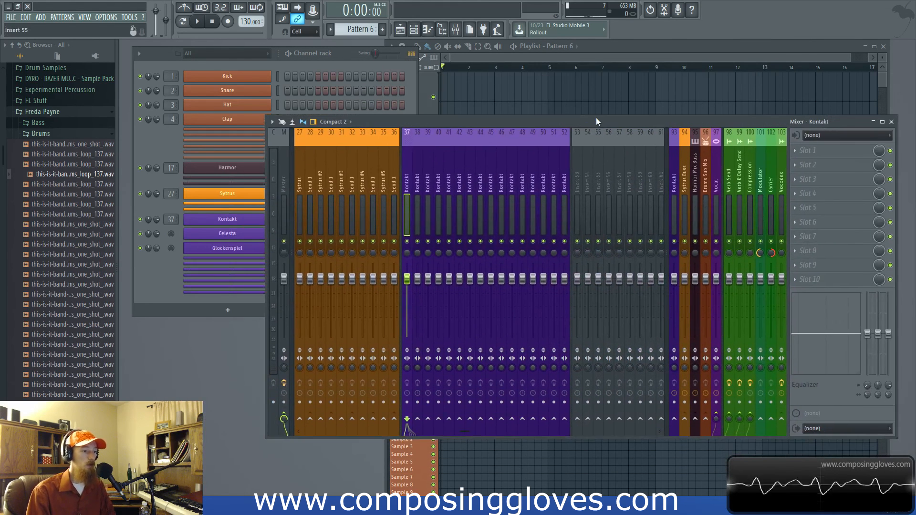
double_click(418, 188)
type("Glockspiel")
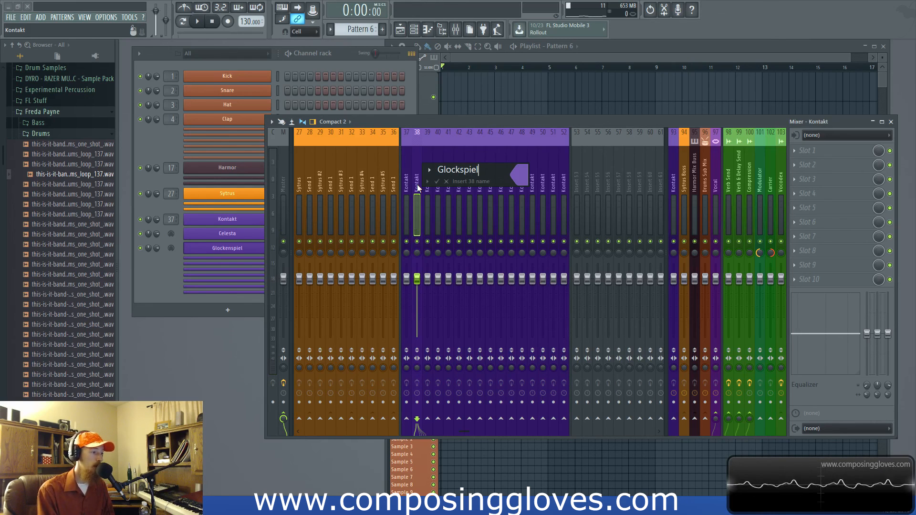
key("BackSpace")
key("BackSpace")
key("BackSpace")
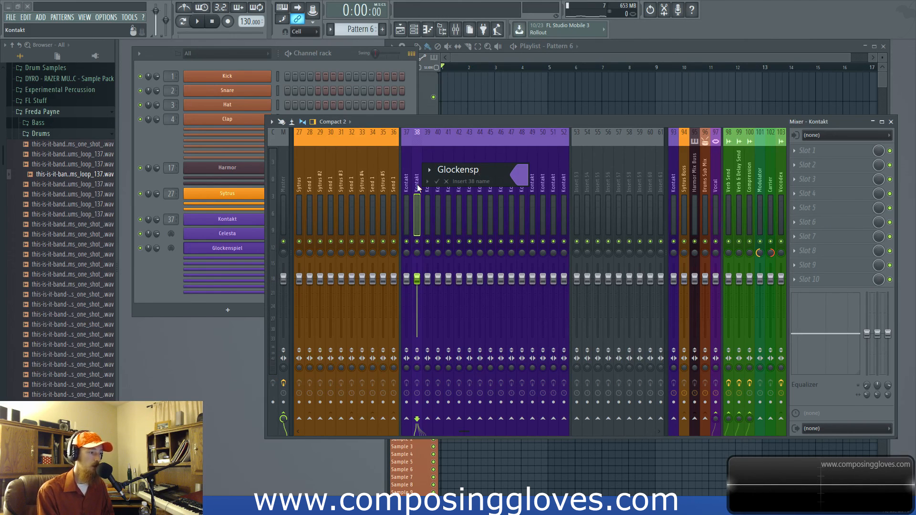
key("Return")
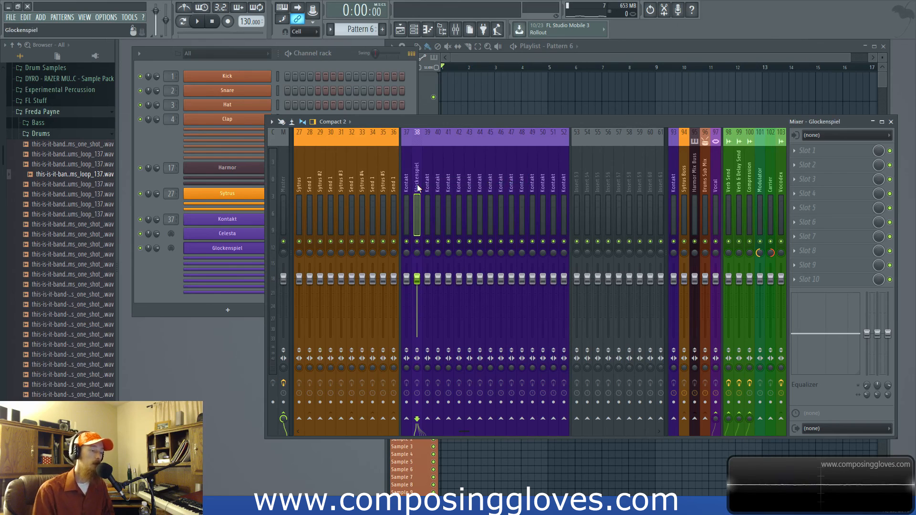
Rename mixer insert 37 as Celesta
double_click(408, 188)
type("C")
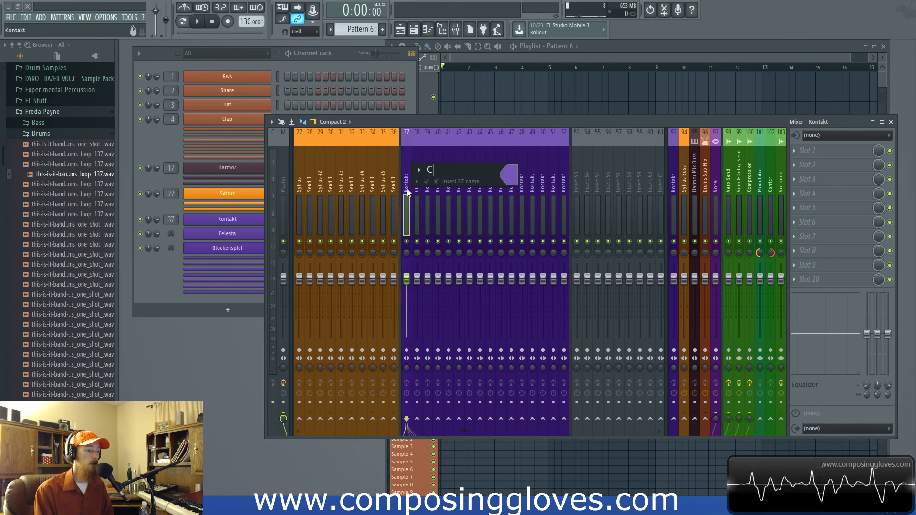
type("elesta")
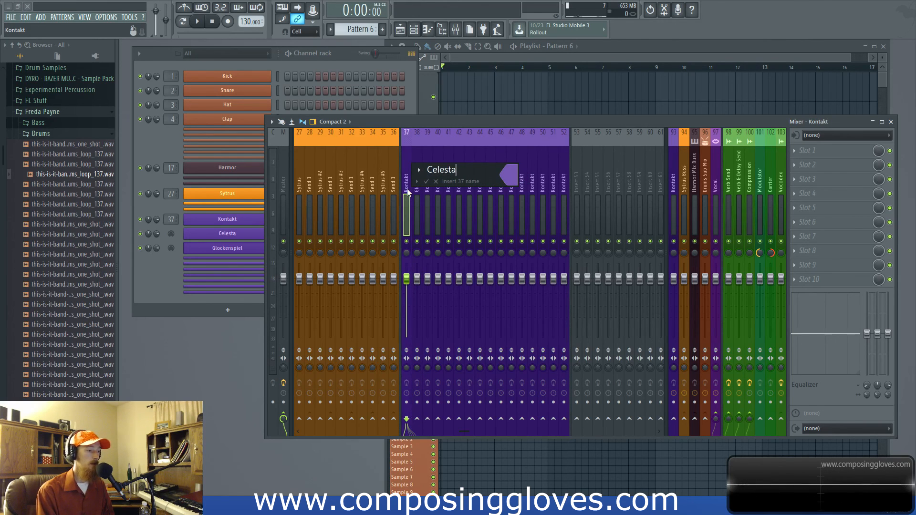
key("Return")
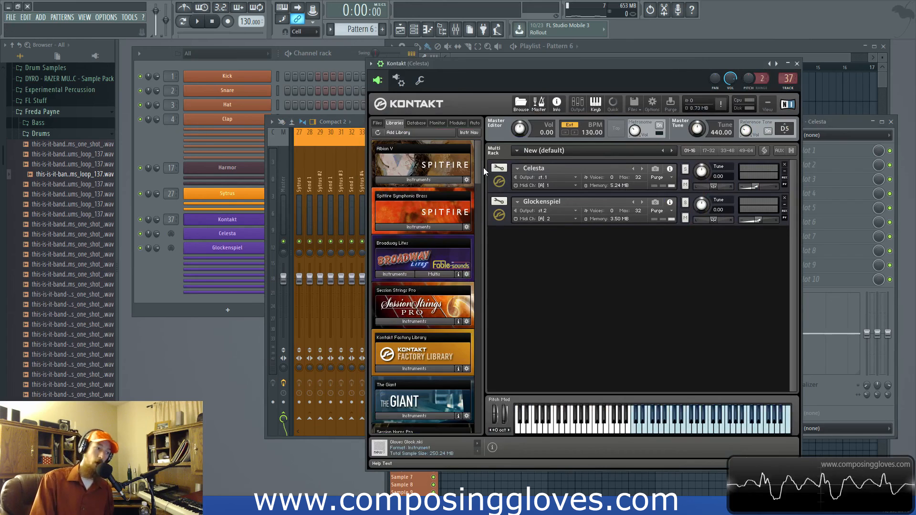
Examine the output connections in the Kontakt wrapper's processing settings and return to the instrument view
left_click(236, 229)
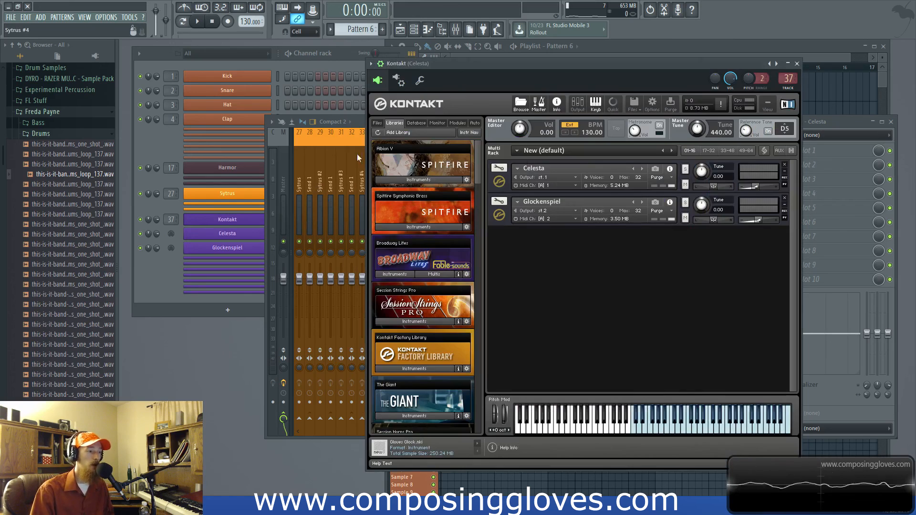
left_click(399, 80)
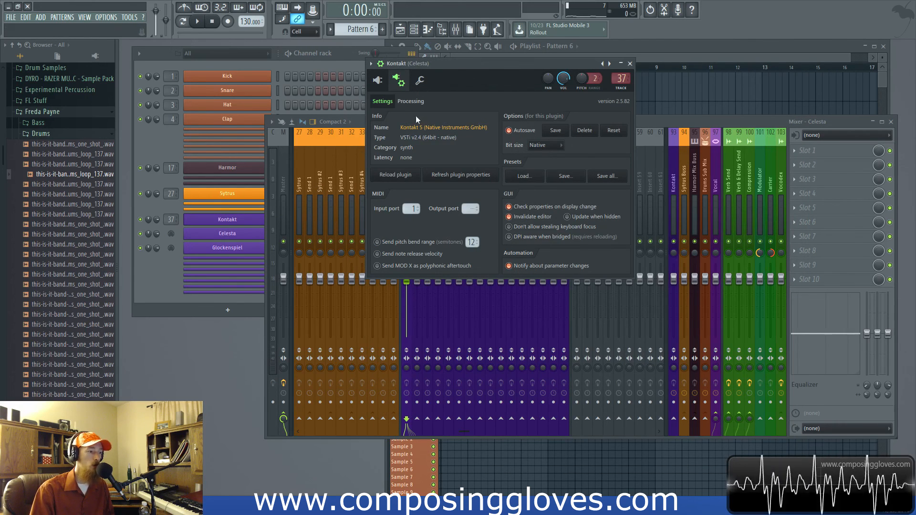
left_click(410, 101)
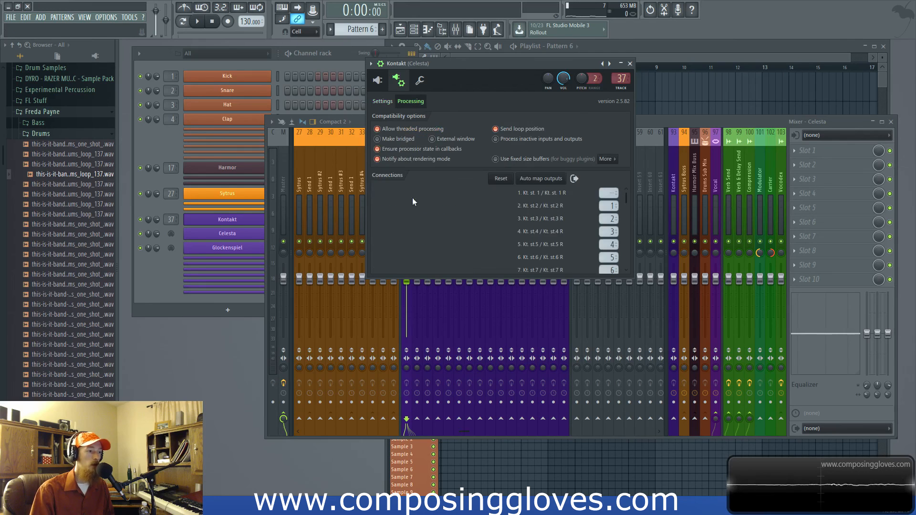
left_click(377, 80)
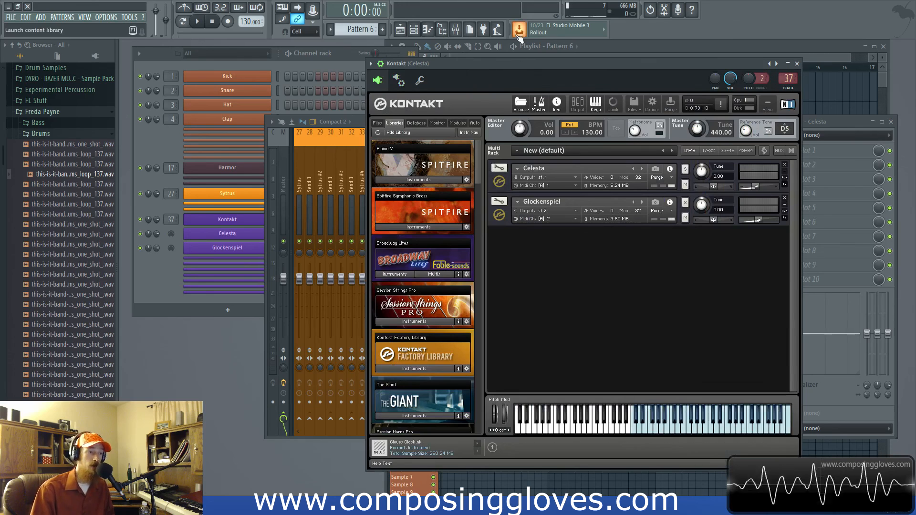
Show Kontakt's Outputs section, compare it with the wrapper's output connections, and return to the instrument view
left_click_drag(520, 64, 445, 46)
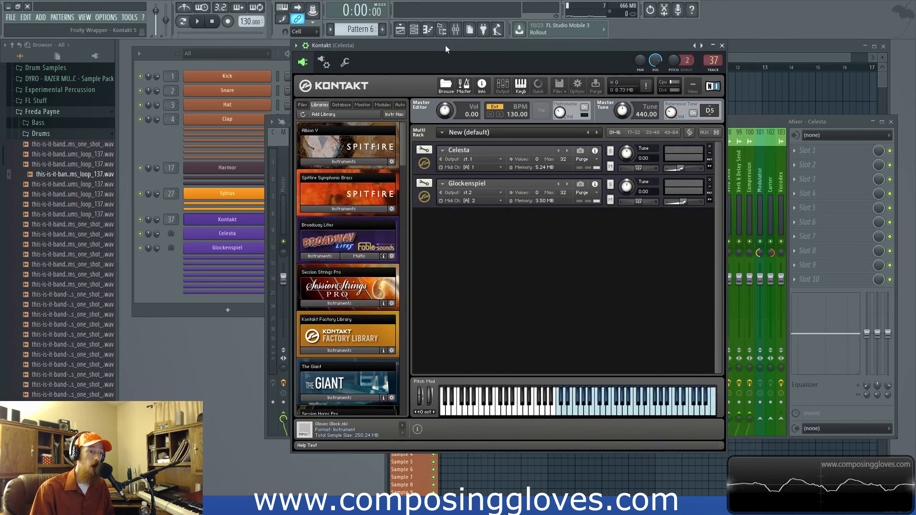
left_click(504, 87)
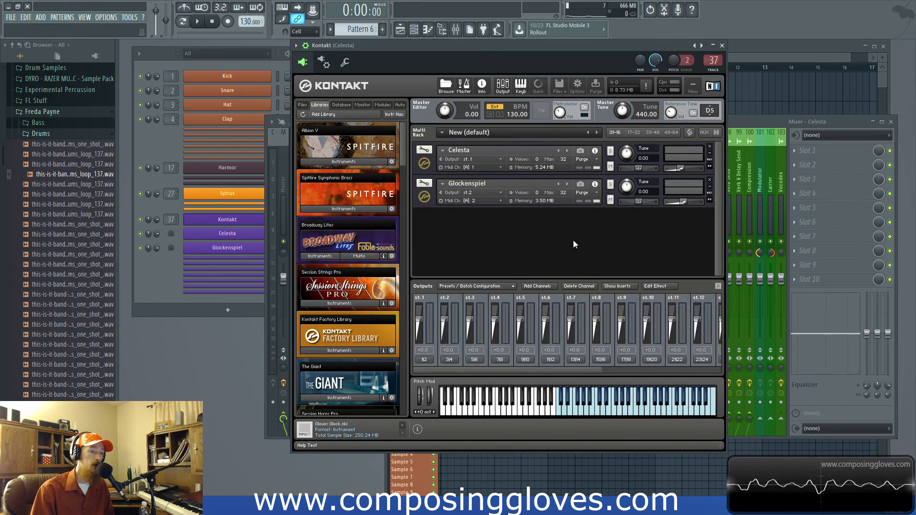
right_click(575, 226)
right_click(570, 259)
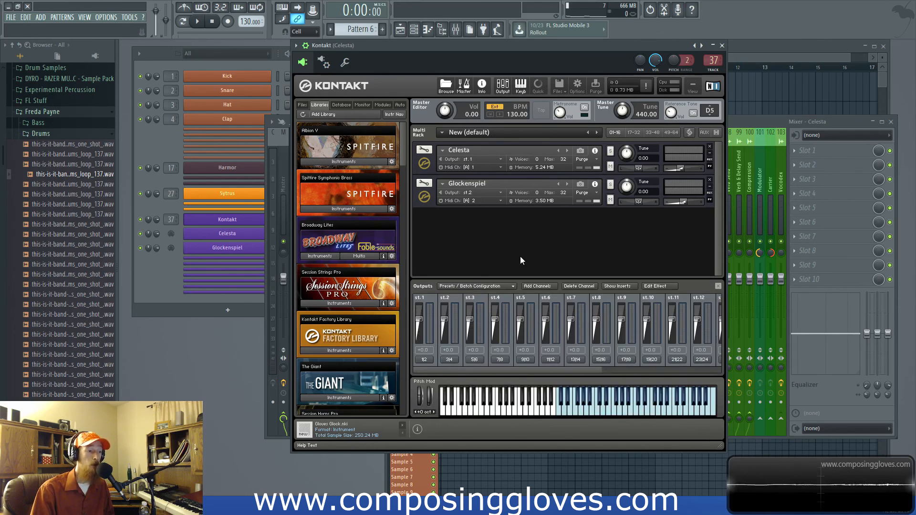
left_click(323, 62)
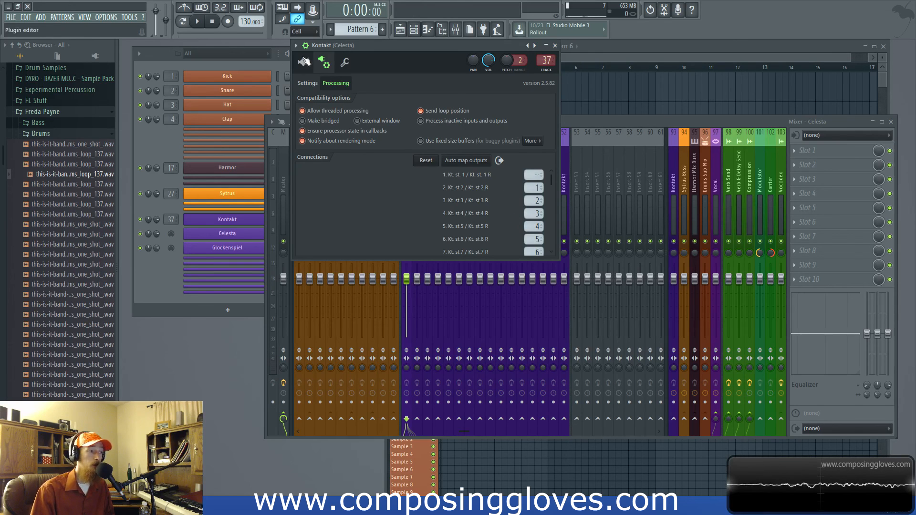
left_click(304, 62)
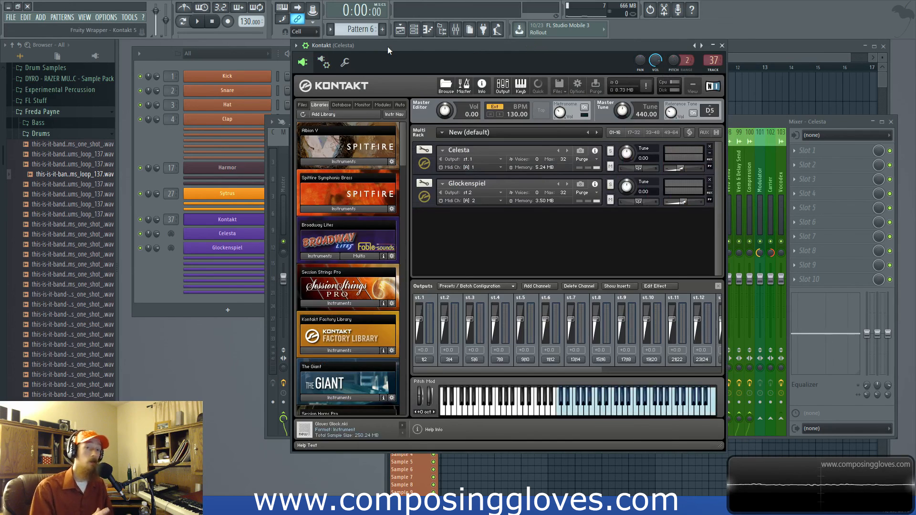
Hide Kontakt's Master Editor and Outputs sections and close the Quick-Load browser
left_click(463, 88)
right_click(539, 262)
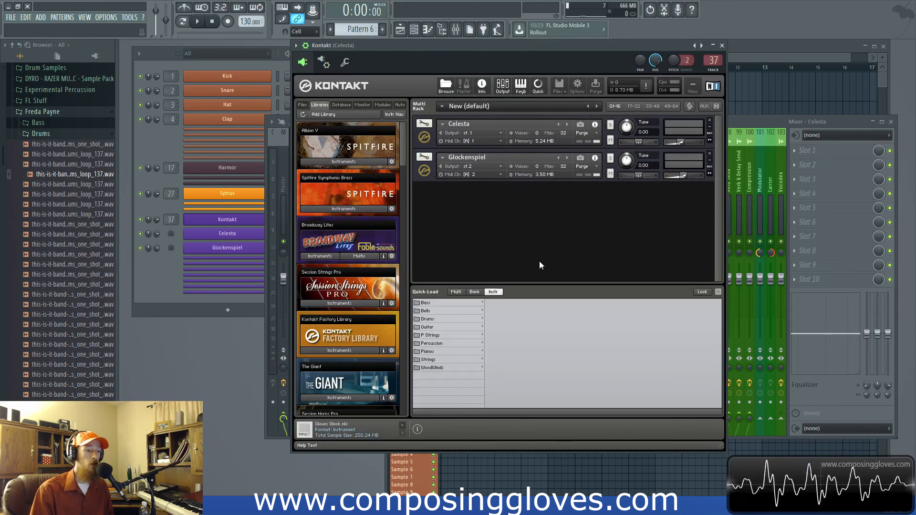
left_click(717, 286)
left_click(717, 285)
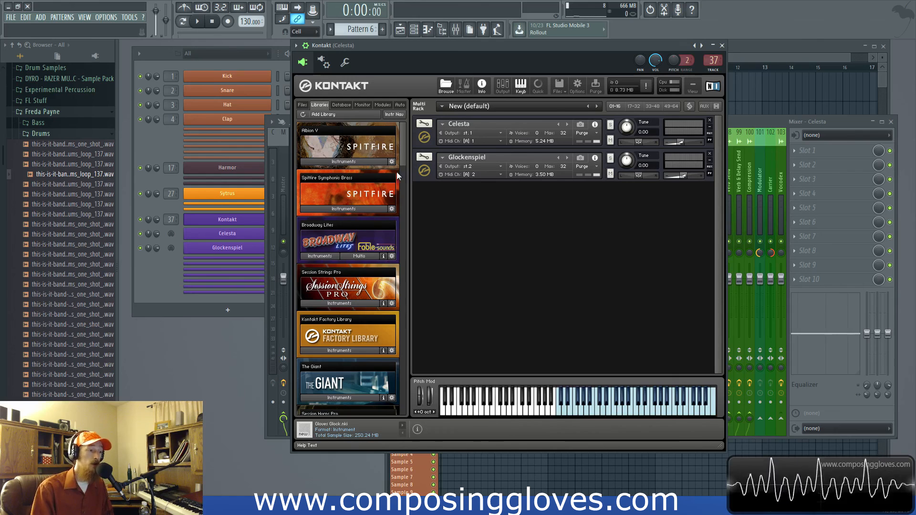
Load four copies of Funk Bass and one Scarbee Jay-Bass - Slap - Both from Quick-Load's Bass folder, and collapse the instrument view
right_click(465, 213)
left_click(448, 304)
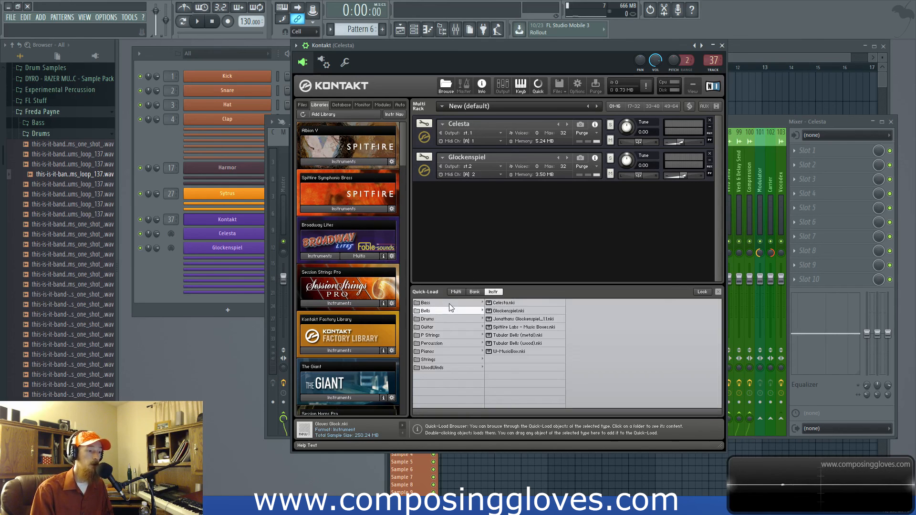
double_click(502, 304)
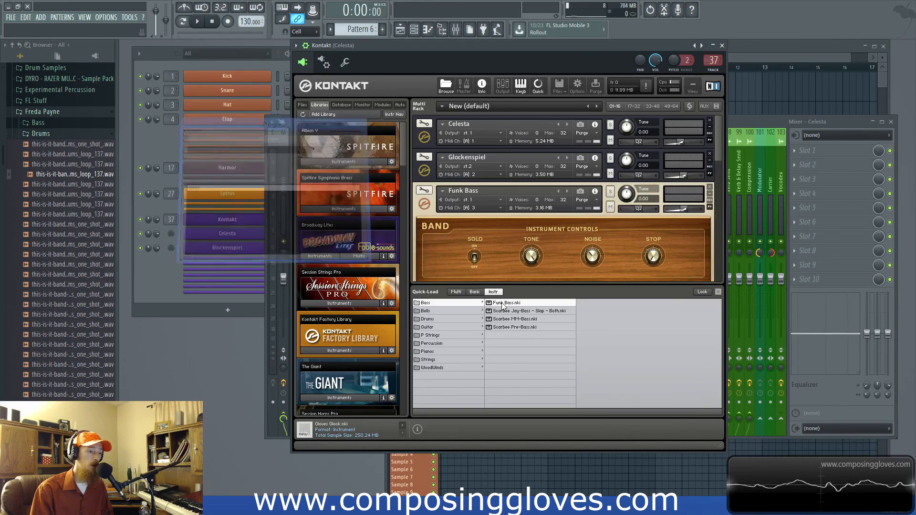
left_click(505, 311)
double_click(505, 311)
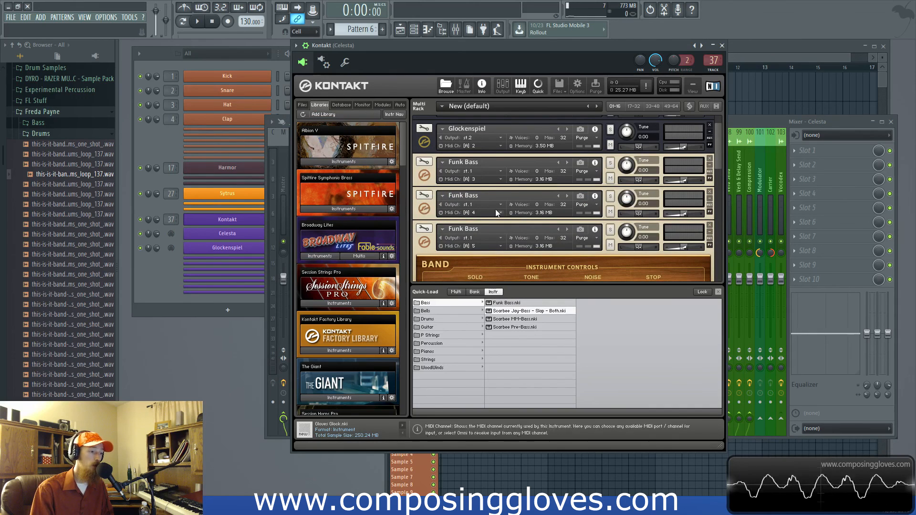
right_click(506, 199)
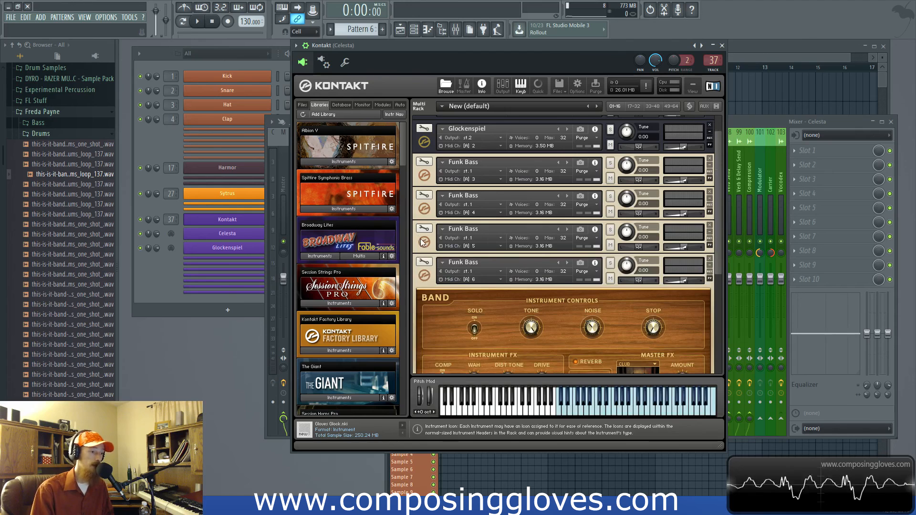
left_click(424, 286)
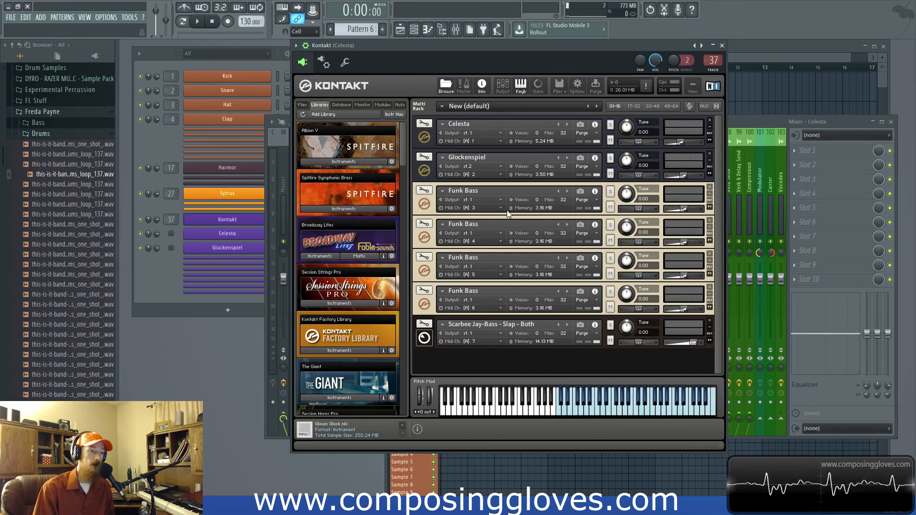
Set the output of the Scarbee Jay-Bass - Slap - Both instrument to st.7
left_click(474, 333)
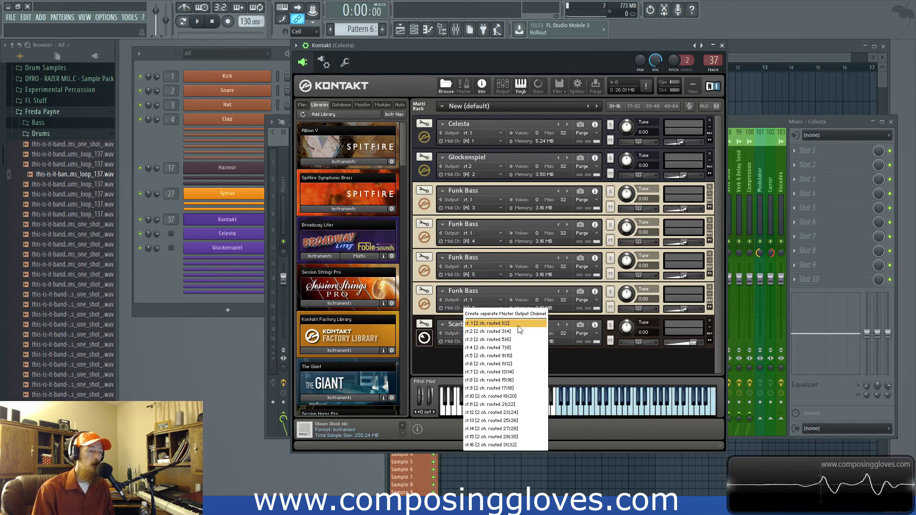
left_click(523, 358)
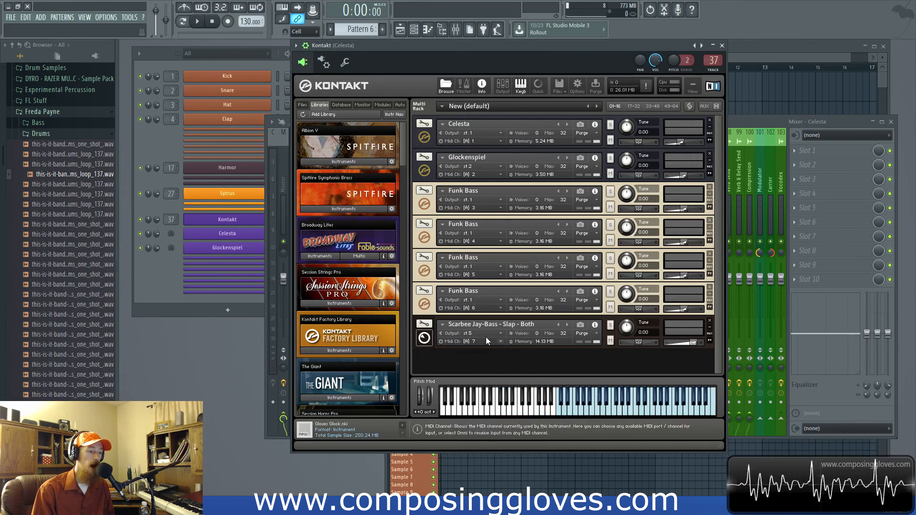
left_click(471, 336)
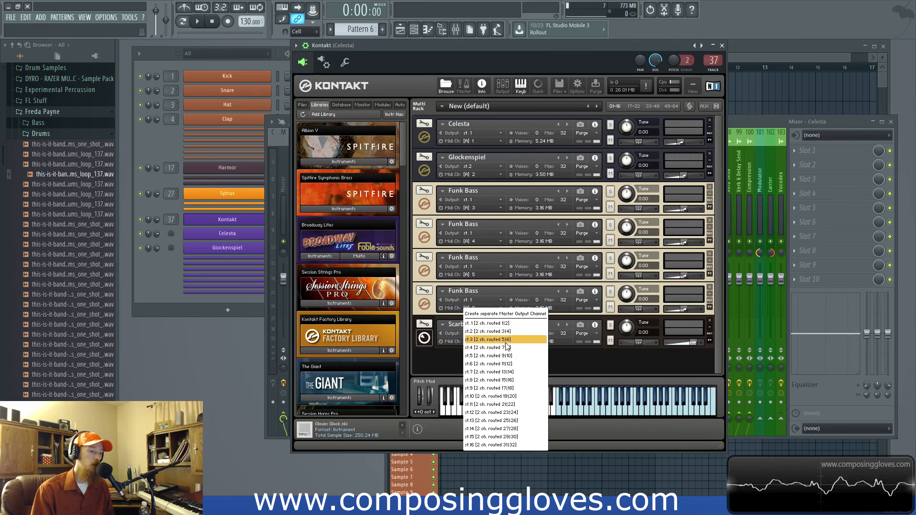
left_click(512, 369)
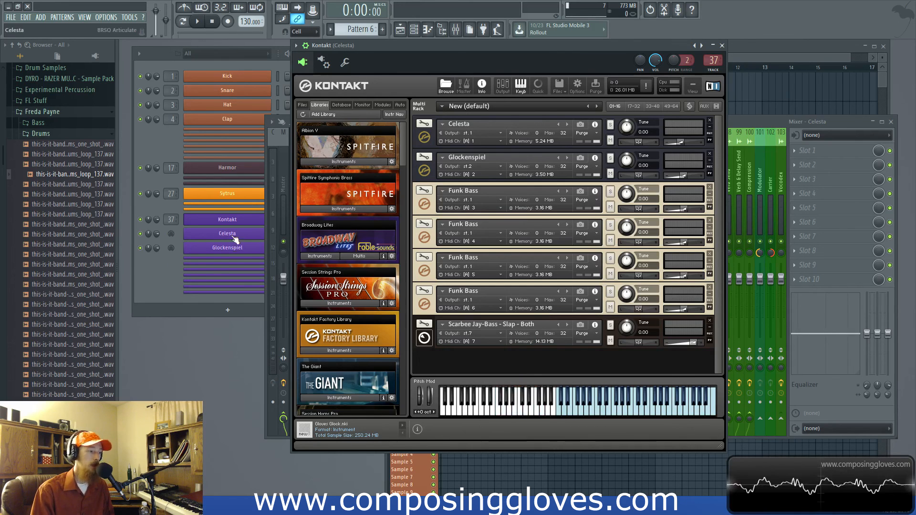
Expand the MIDI channels Kontakt 1 #3 through #7 in the channel rack and open the Kontakt 1 #7 channel
left_click(229, 258)
left_click(232, 276)
left_click(229, 287)
left_click(229, 302)
left_click(228, 314)
left_click(230, 315)
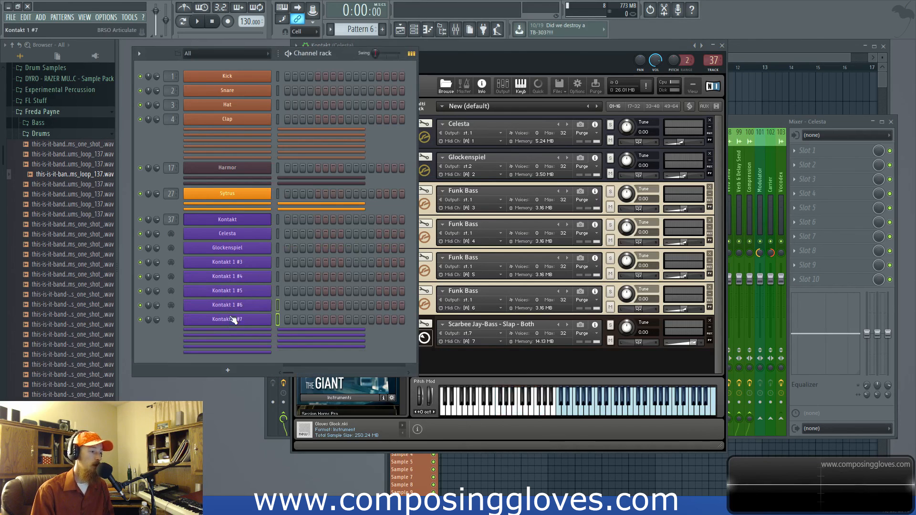
middle_click(238, 323)
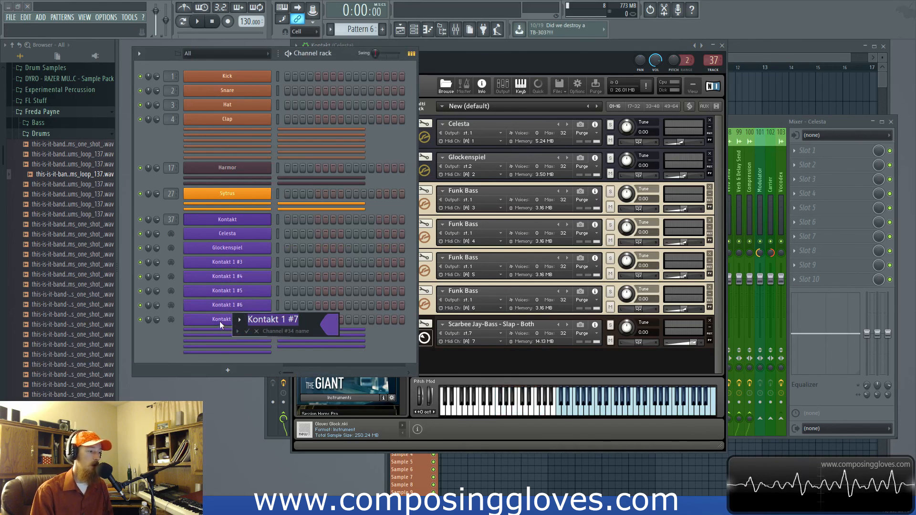
key("Return")
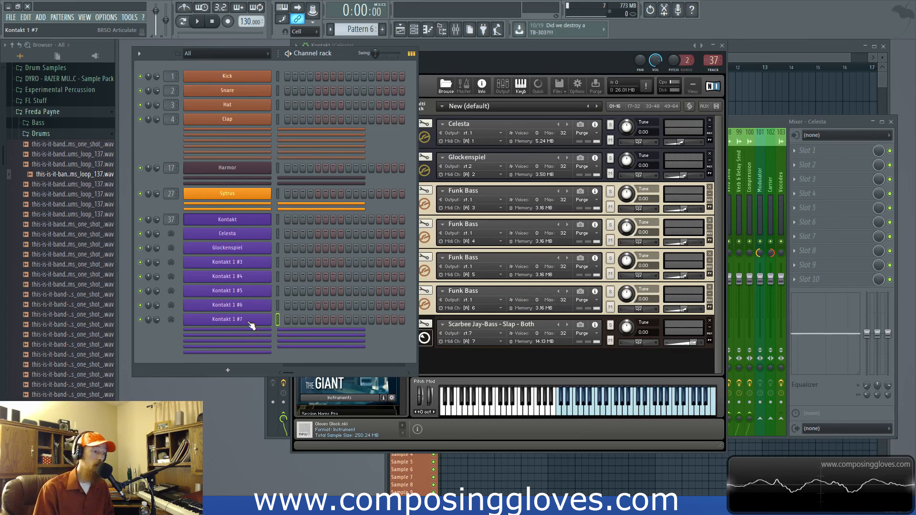
left_click(252, 326)
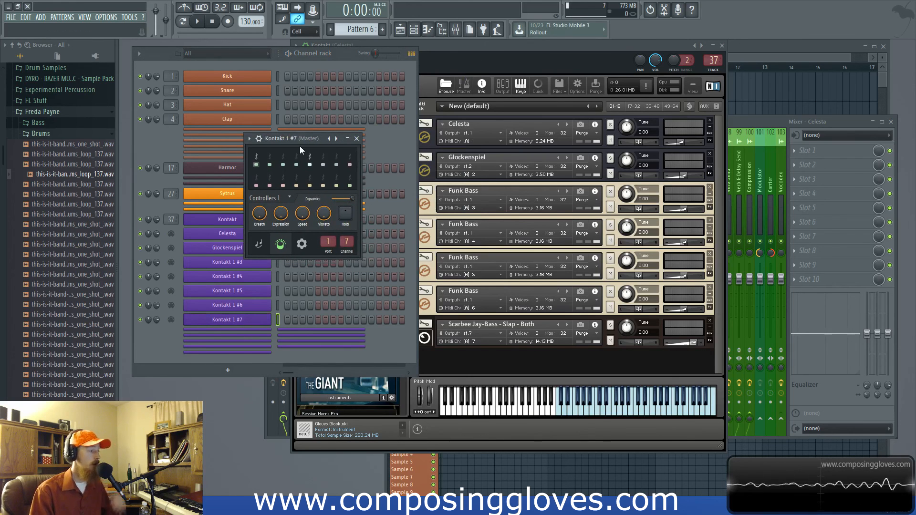
Bring the mixer forward and place the Kontakt 1 #7 window beside the Kontakt inserts to check their meters while playing
left_click_drag(754, 120, 738, 128)
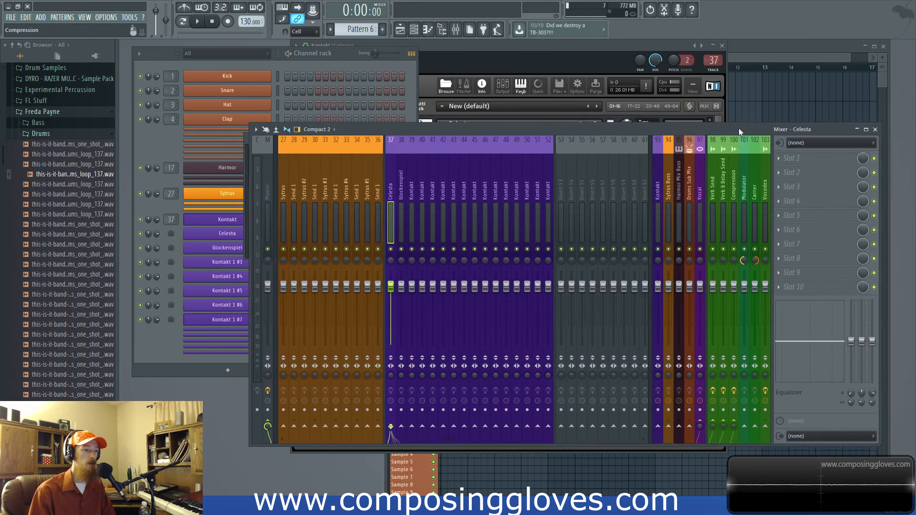
left_click(247, 176)
left_click_drag(302, 144, 296, 142)
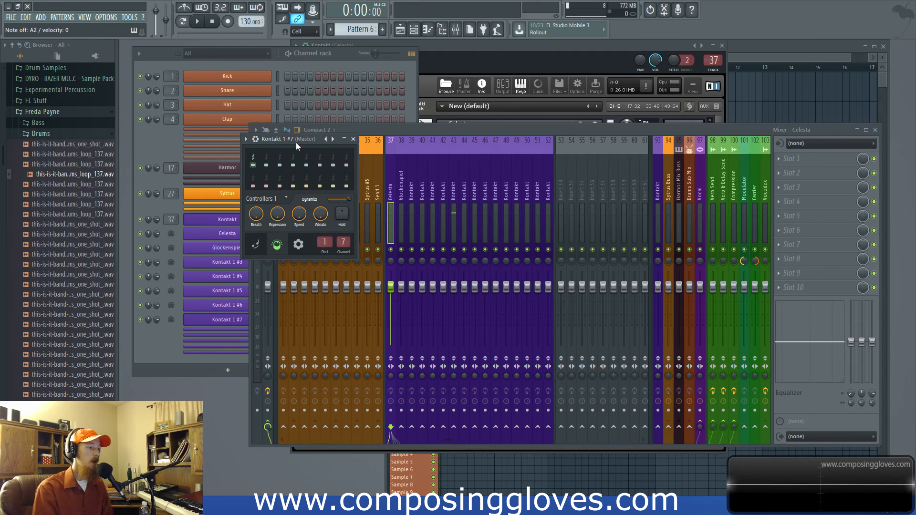
left_click_drag(296, 142, 328, 142)
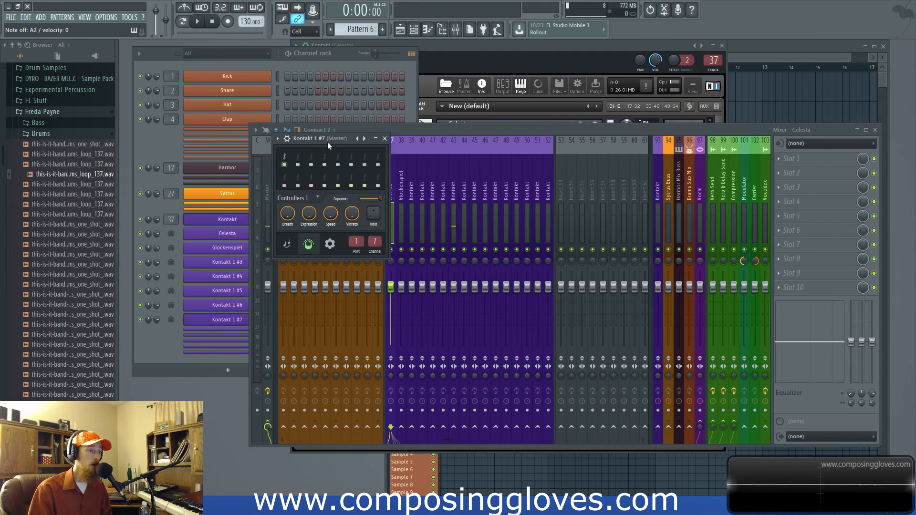
Show the mixer's send and bus inserts, ending on the Kontakt bus at insert 93, and bring the playlist forward behind the mixer
left_click_drag(617, 130, 522, 128)
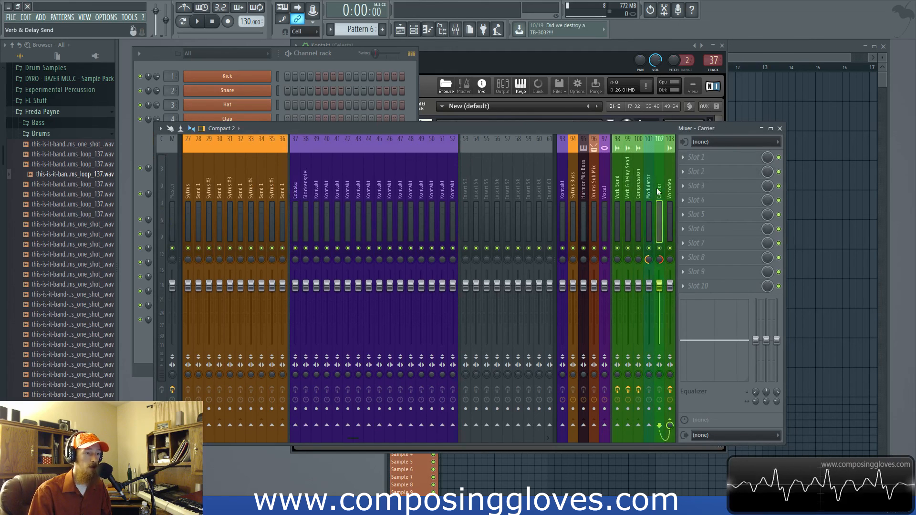
left_click(628, 190)
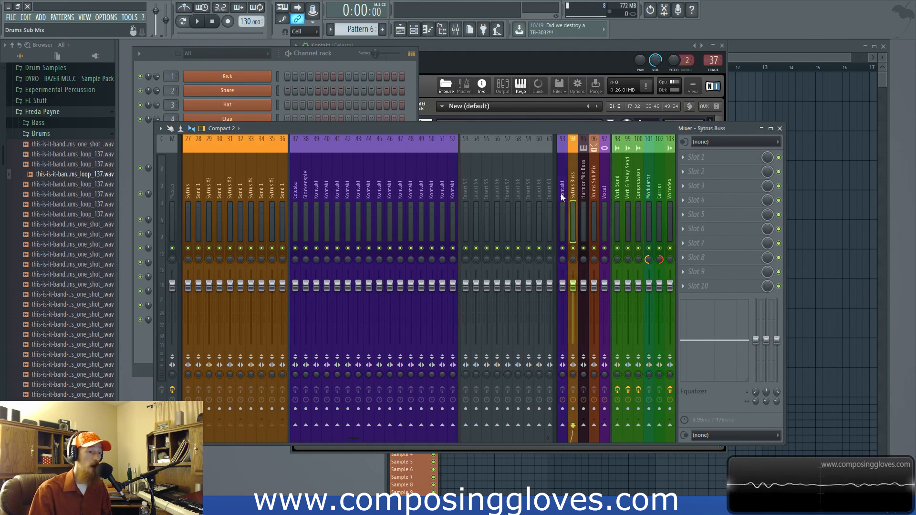
left_click(563, 205)
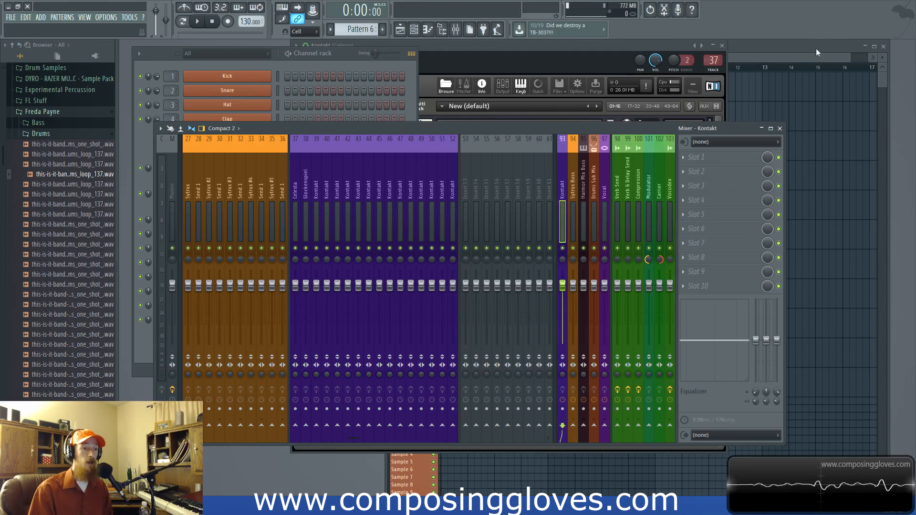
left_click(799, 56)
left_click_drag(346, 126, 364, 126)
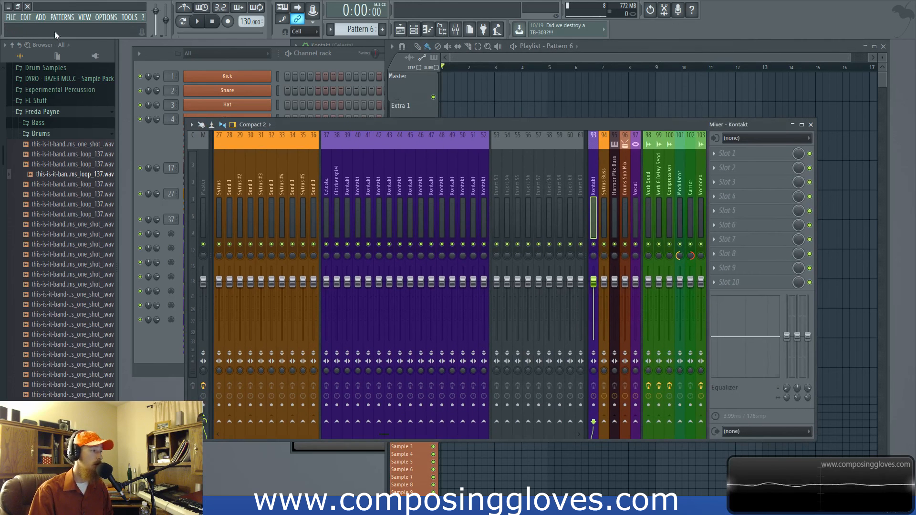
Create a new project from the Composing Gloves template CG Kontakt General without saving the current one
left_click(11, 18)
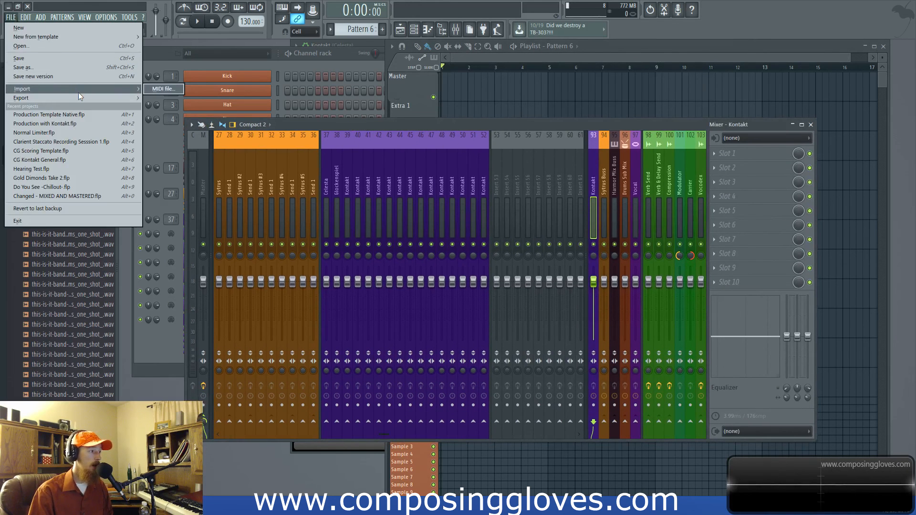
mouse_move(77, 36)
mouse_move(195, 37)
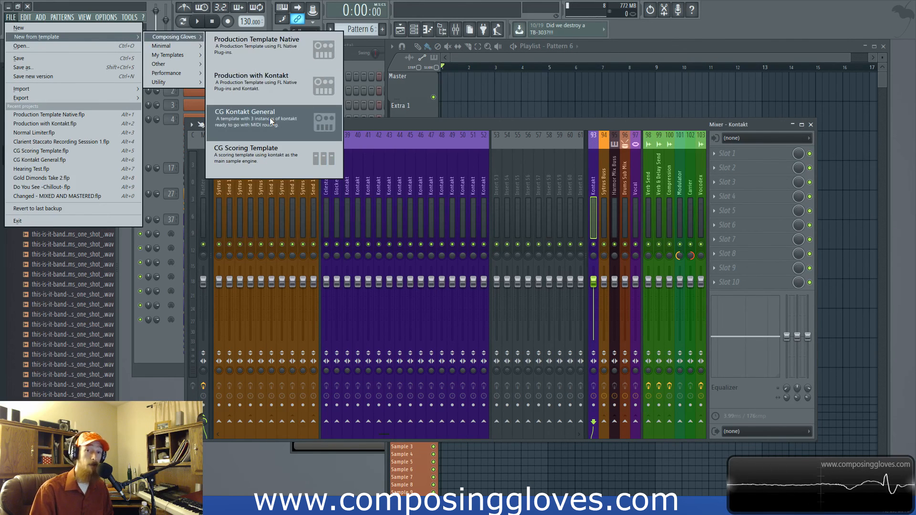
left_click(270, 118)
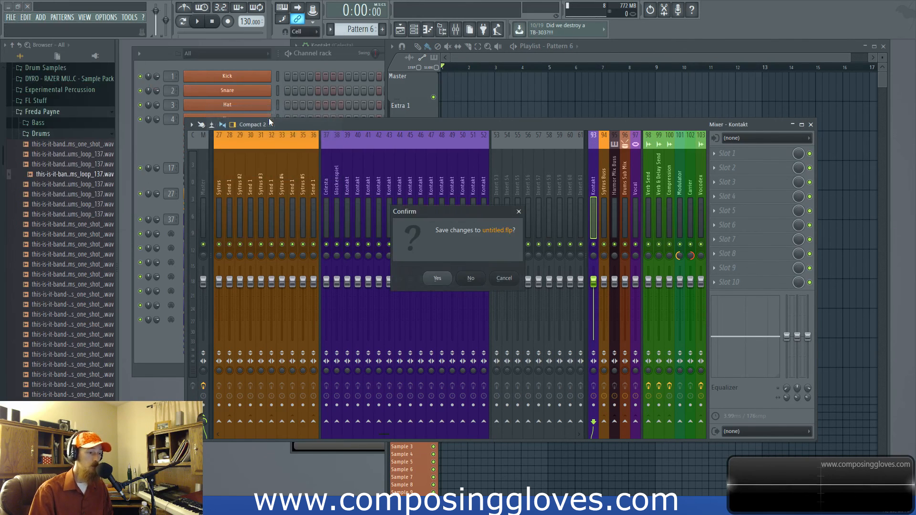
left_click(473, 282)
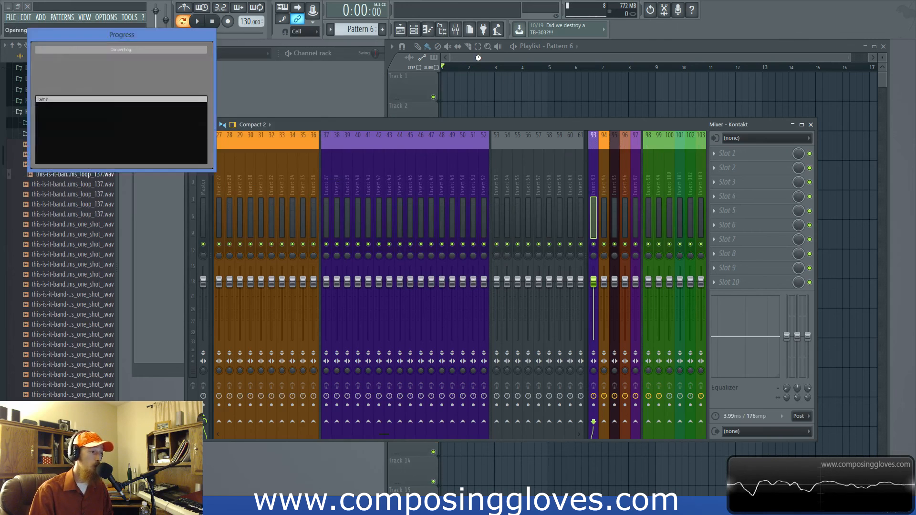
Bring up the channel rack and mixer, and examine the Reverb Send and Reverb and Delay inserts
left_click(478, 57)
left_click(290, 63)
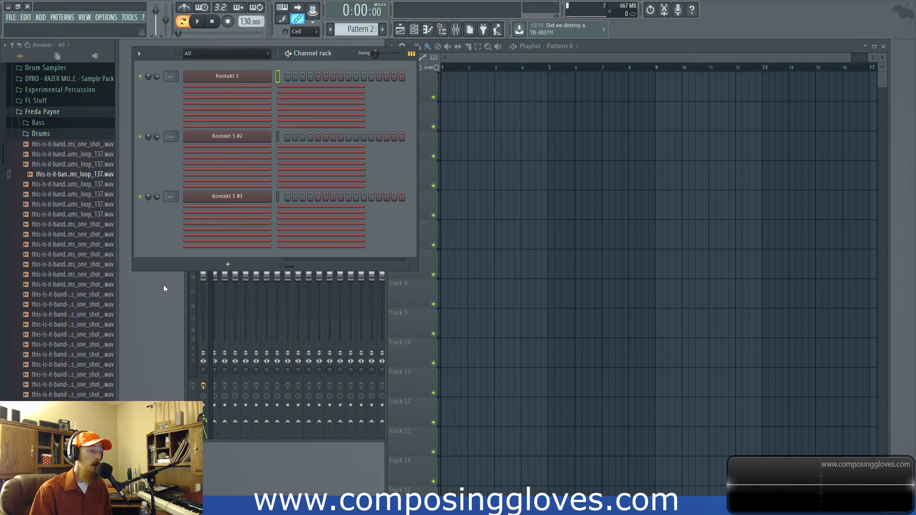
left_click(185, 326)
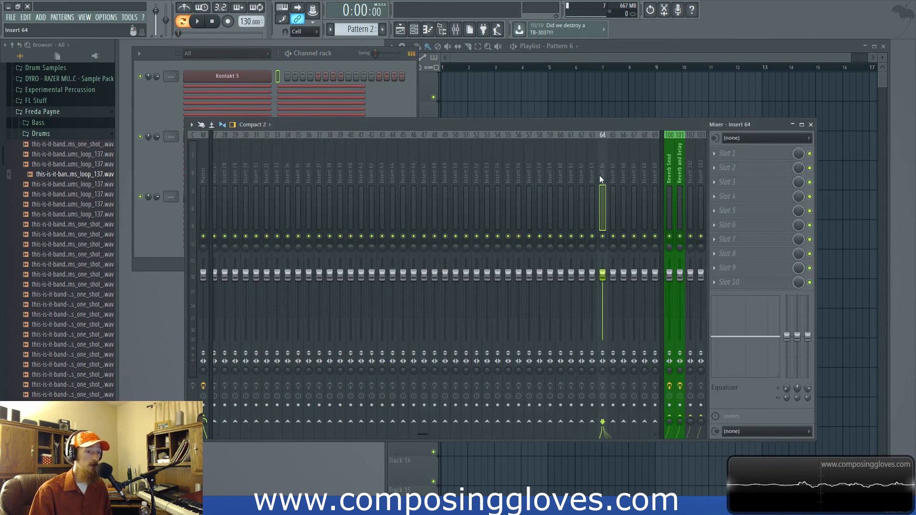
left_click(670, 175)
left_click(682, 179)
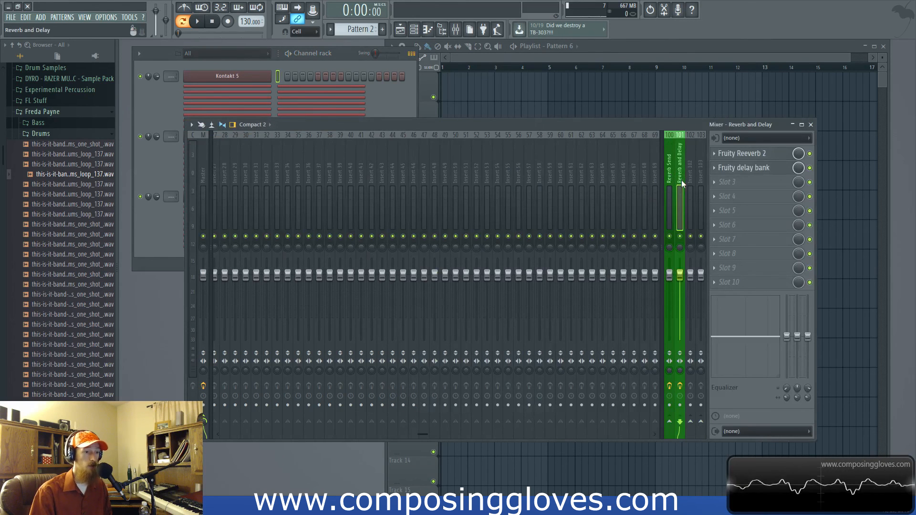
Move the mixer below the channel rack, and expand and open the first BRSO Articulate channel under Kontakt 5 to view its port and channel
left_click_drag(436, 121, 418, 167)
left_click(401, 102)
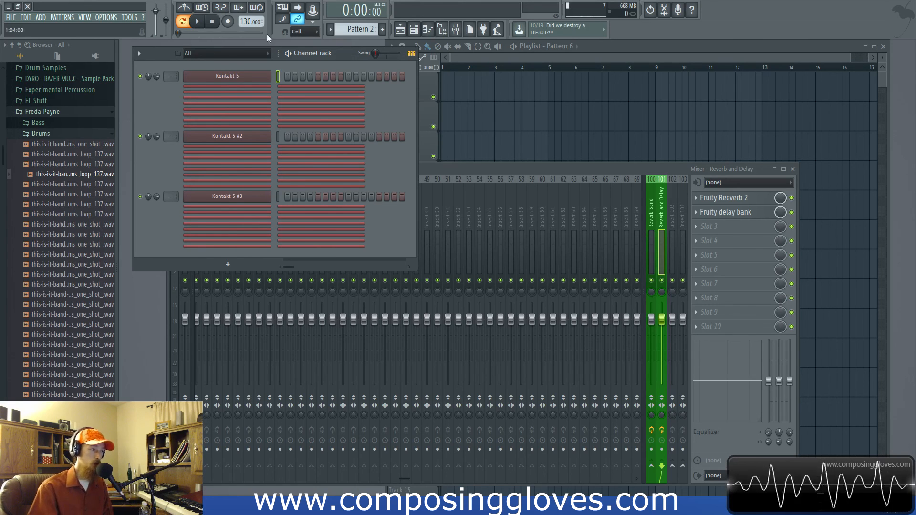
left_click(229, 87)
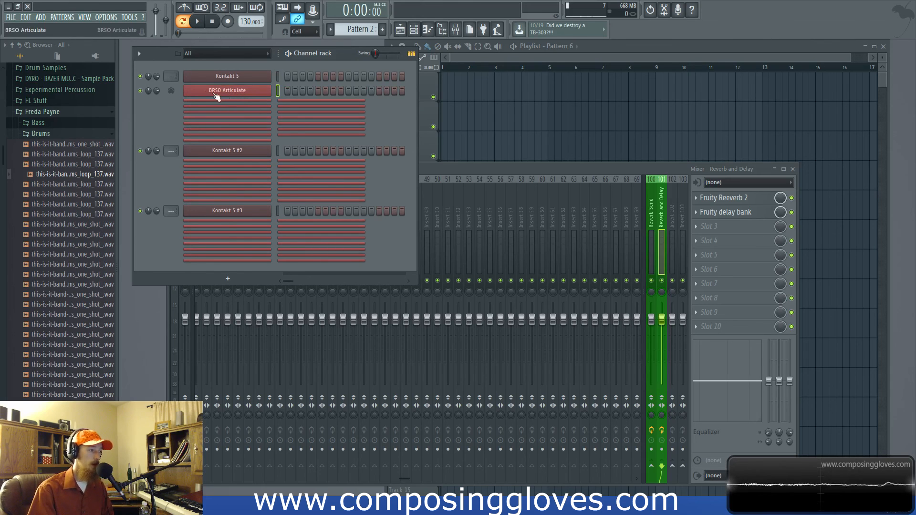
left_click(244, 96)
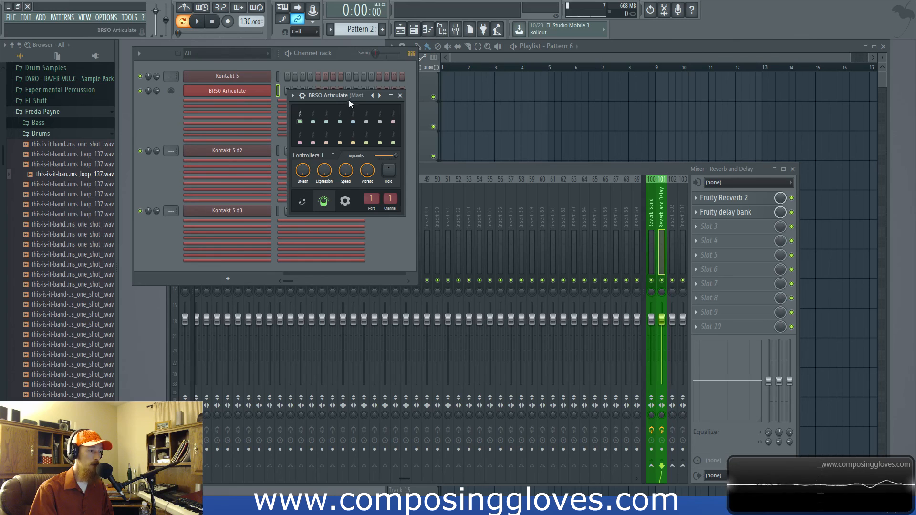
left_click_drag(346, 98, 368, 110)
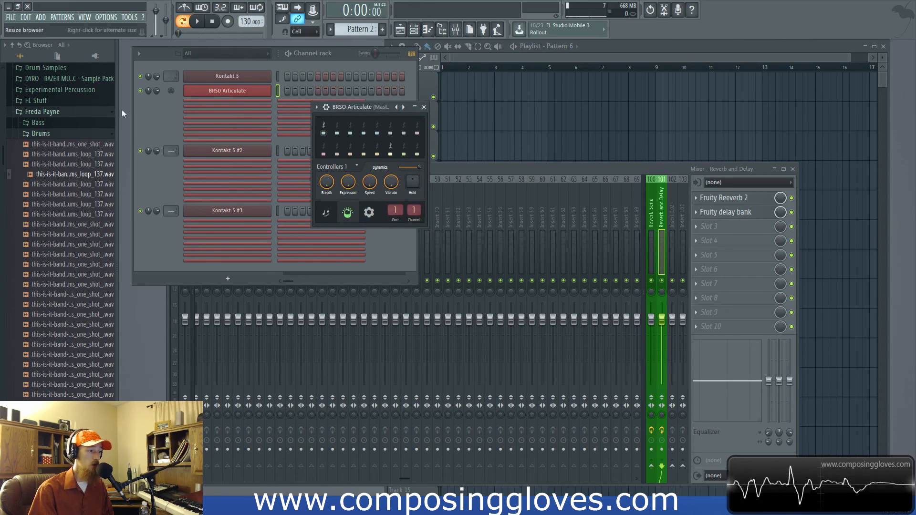
Expand BRSO Articulate #17 under Kontakt 5 #2, check its port and channel, and close its window
left_click(227, 162)
left_click(238, 165)
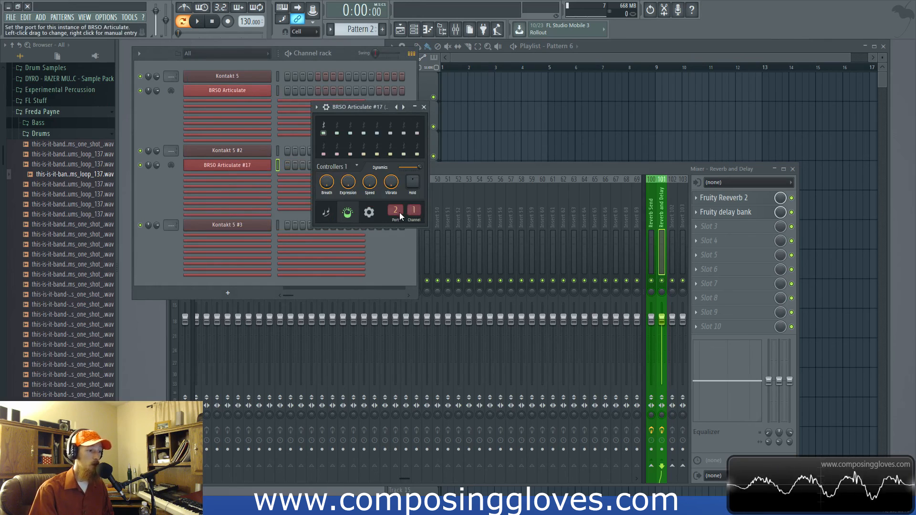
left_click(424, 107)
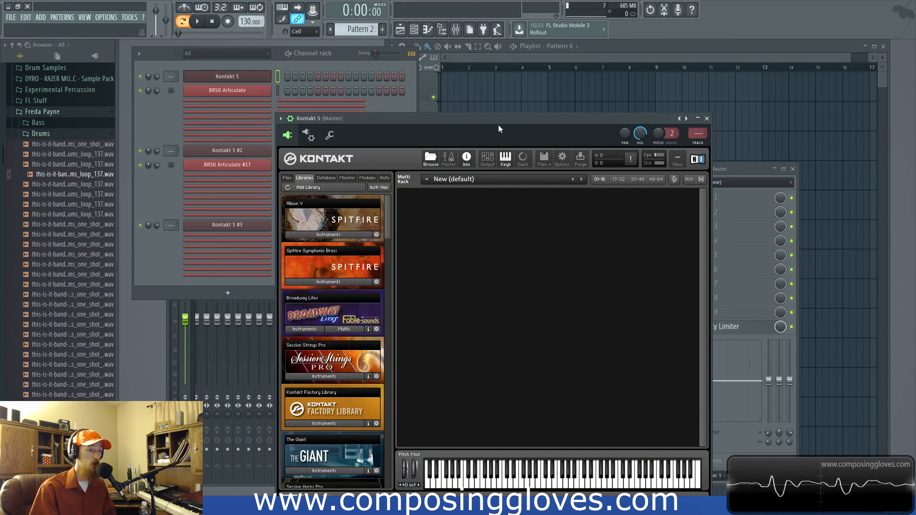
Show Kontakt 5's Outputs and Quick-Load sections to examine them, and hide both again
left_click_drag(499, 126, 478, 107)
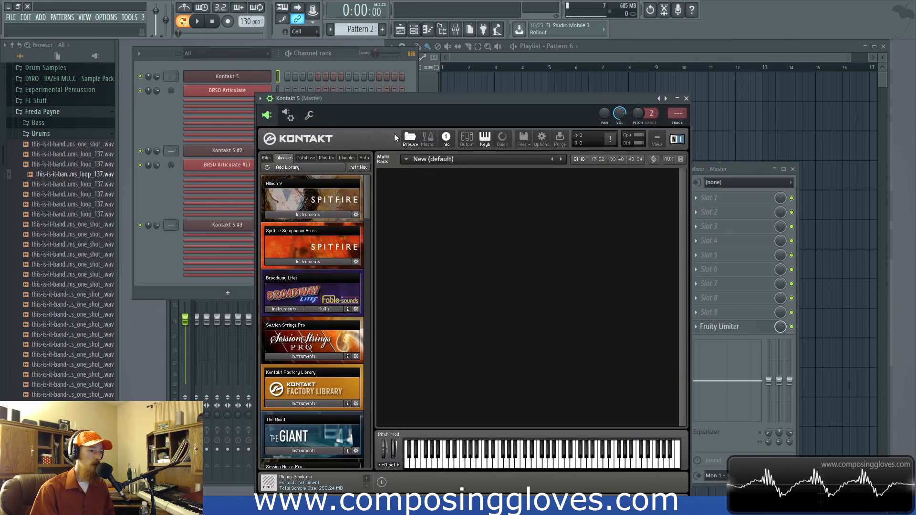
left_click(459, 139)
left_click(502, 137)
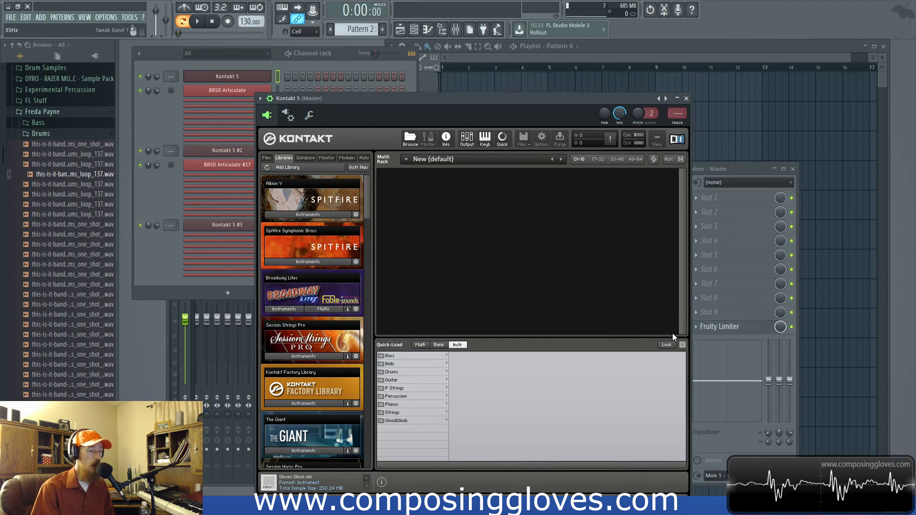
left_click(682, 345)
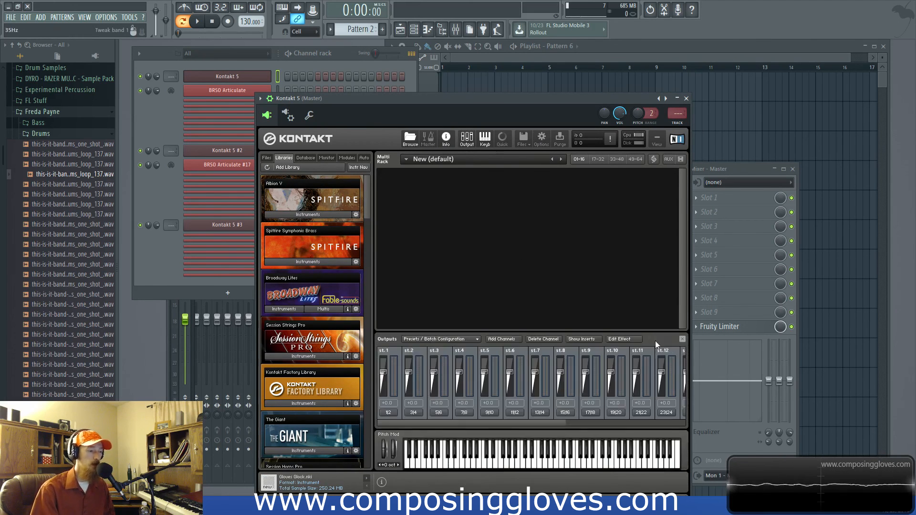
left_click(683, 338)
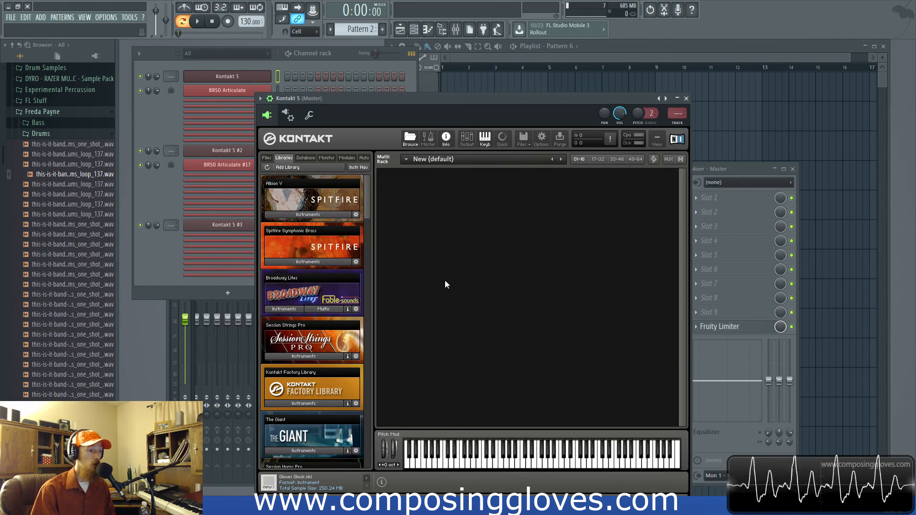
Move the Kontakt 5 window aside to view the playlist, and close the Kontakt 5 window
left_click_drag(557, 105, 354, 116)
left_click(511, 69)
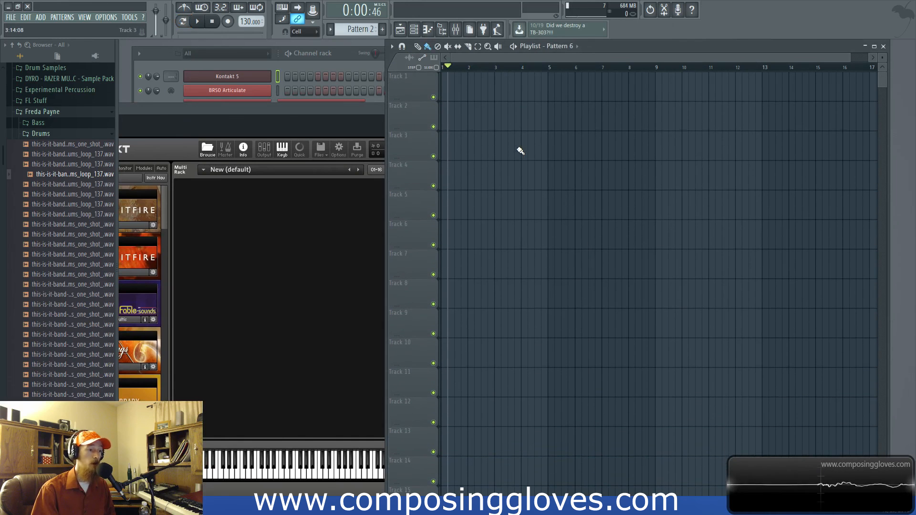
left_click_drag(311, 110, 395, 120)
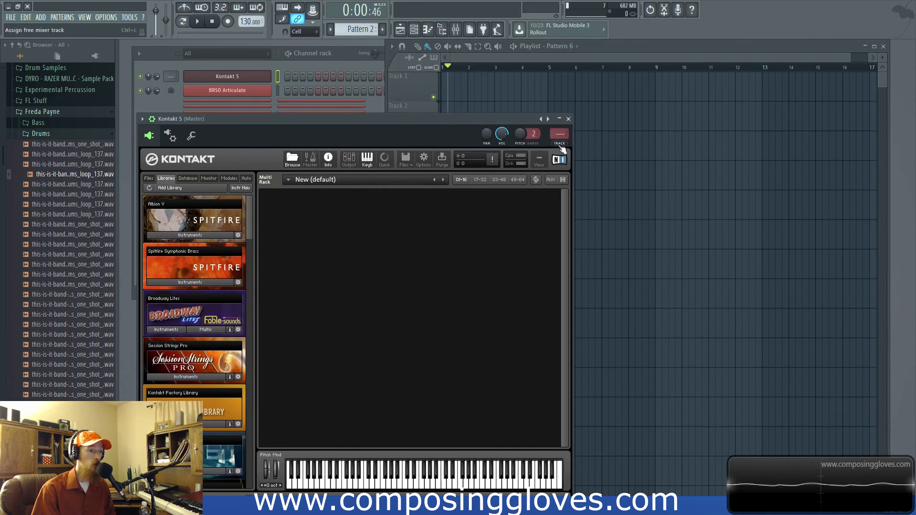
left_click(569, 119)
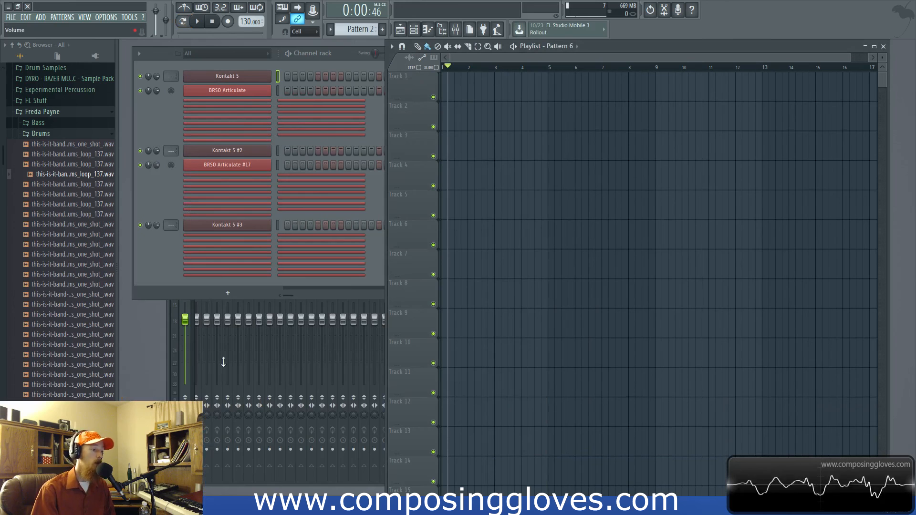
Examine the three Kontakt channel groups in the channel rack and the unassigned inserts across the mixer
left_click(169, 377)
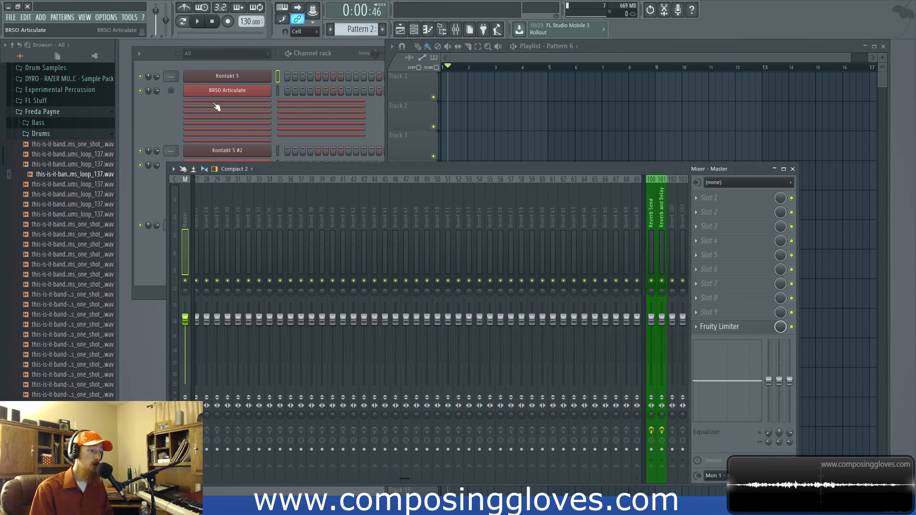
left_click(380, 116)
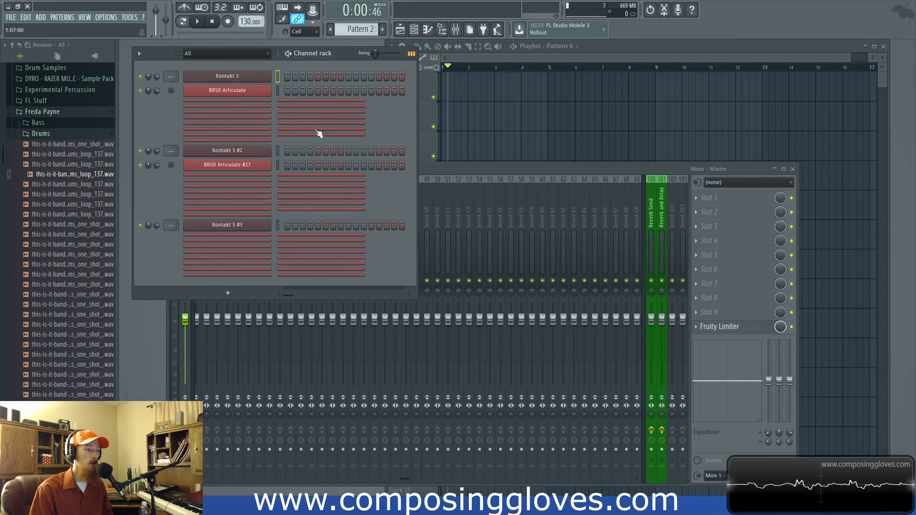
left_click(468, 170)
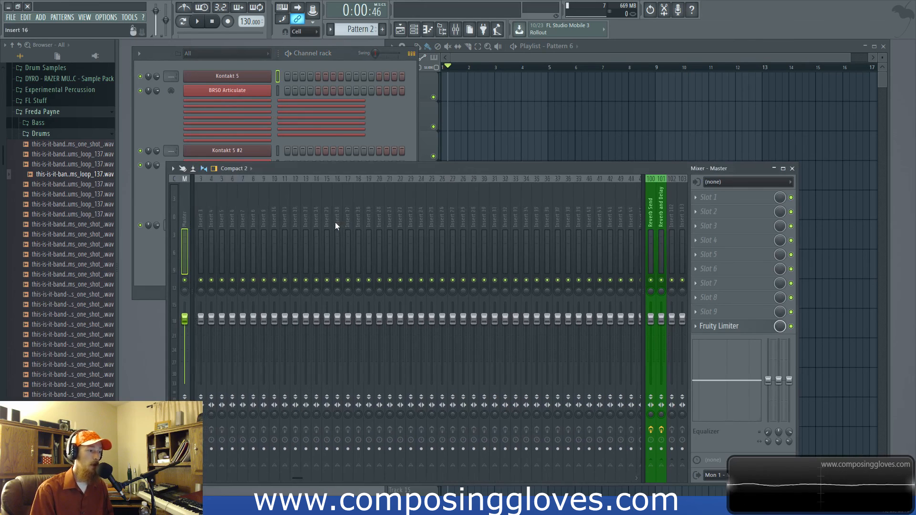
scroll(334, 221, "down", 5)
left_click(137, 199)
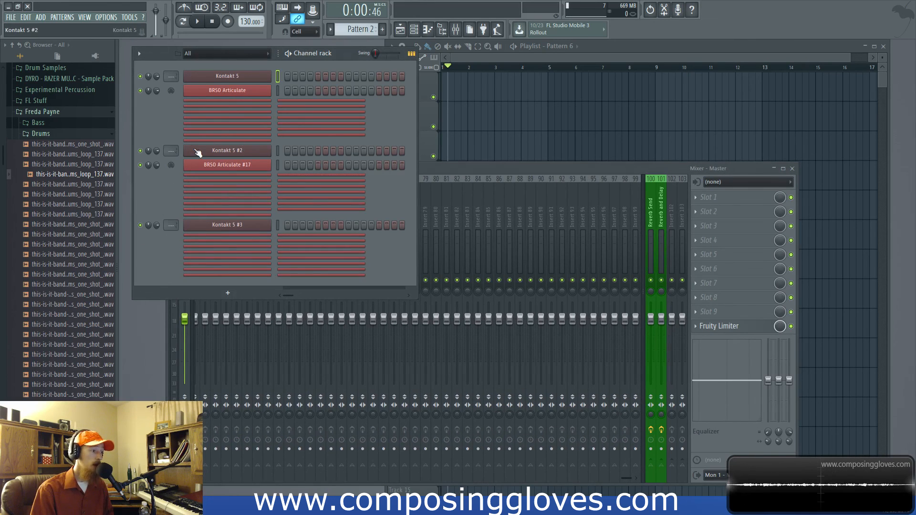
Try routing Kontakt 5 #2 to mixer inserts 17 and 46, and set it back to the Master track
mouse_move(171, 152)
left_mouse_down()
mouse_move(170, 129)
mouse_move(172, 151)
left_mouse_up()
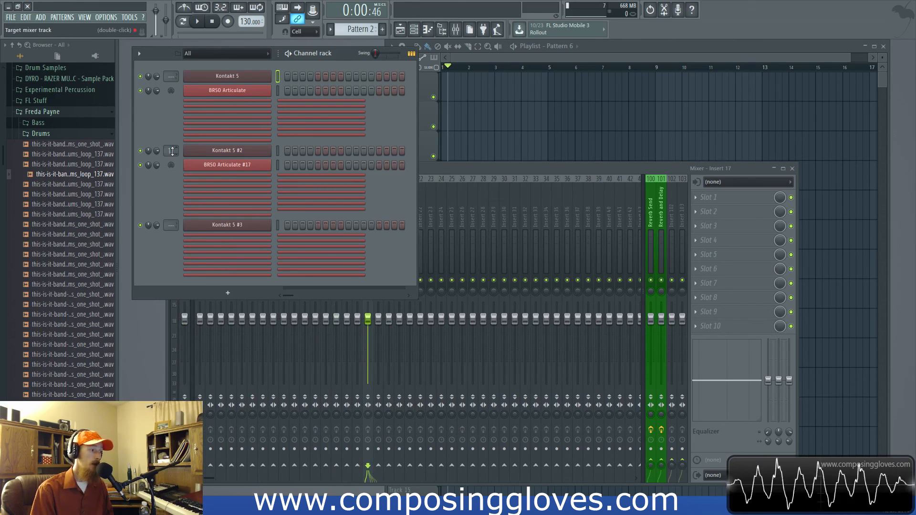
left_click_drag(486, 199, 234, 211)
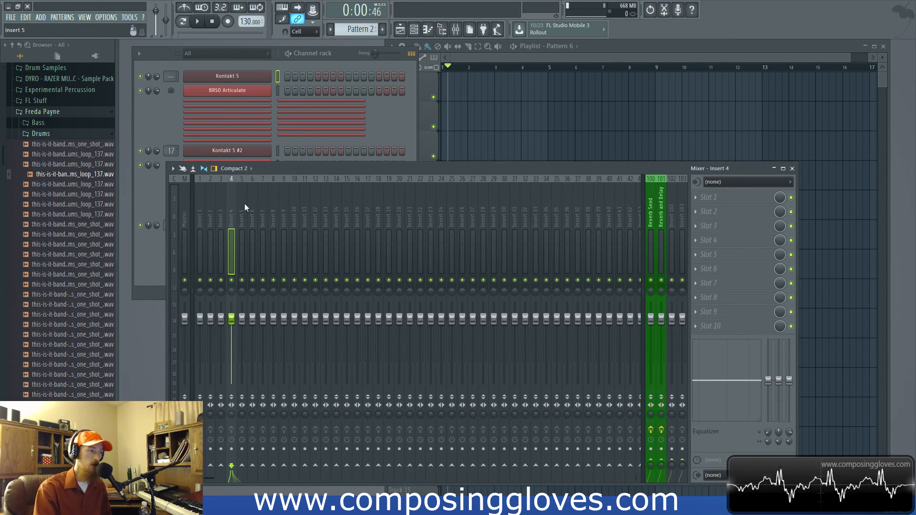
left_click(155, 169)
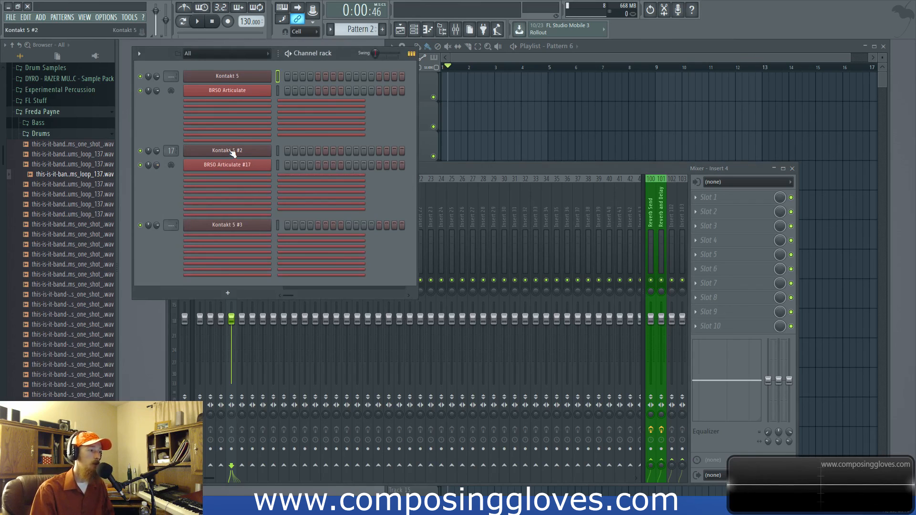
left_click_drag(171, 151, 171, 110)
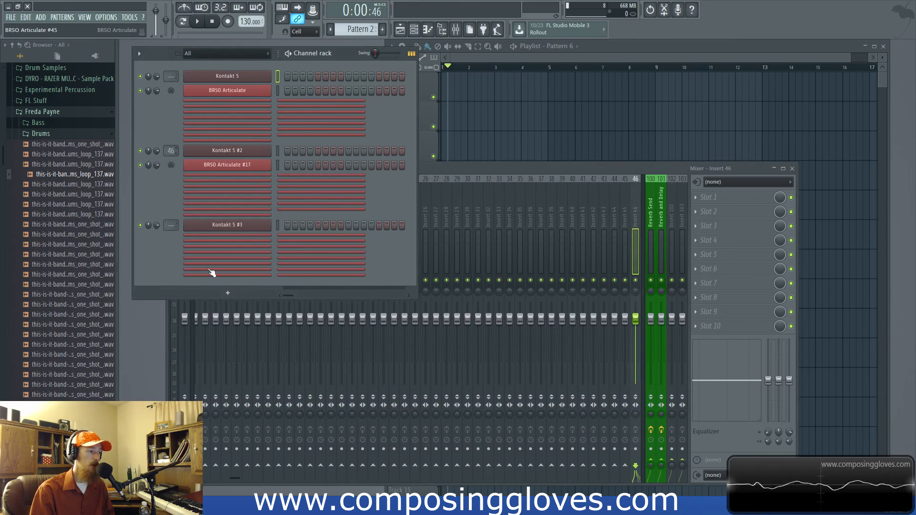
left_click_drag(171, 152, 171, 217)
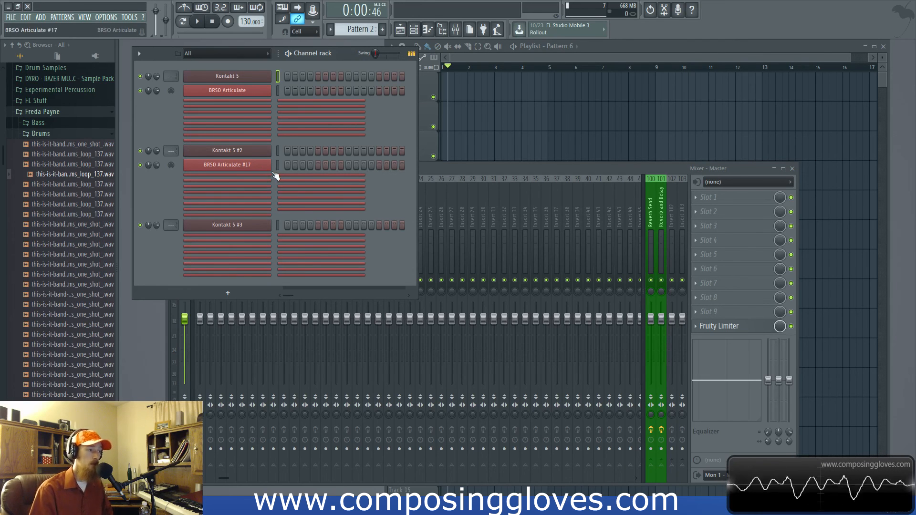
Open several BRSO Articulate channels, including #8, #37 and #43, to check each one's port and channel
left_click(227, 90)
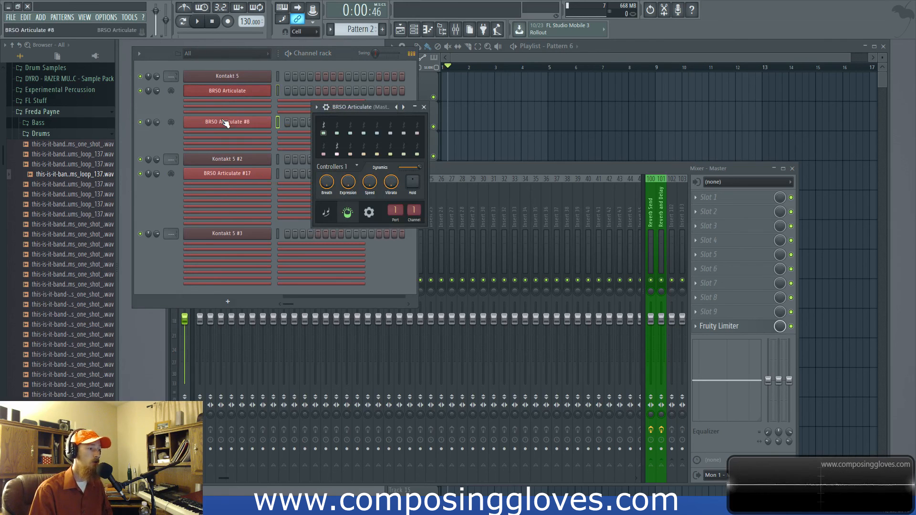
left_click(223, 125)
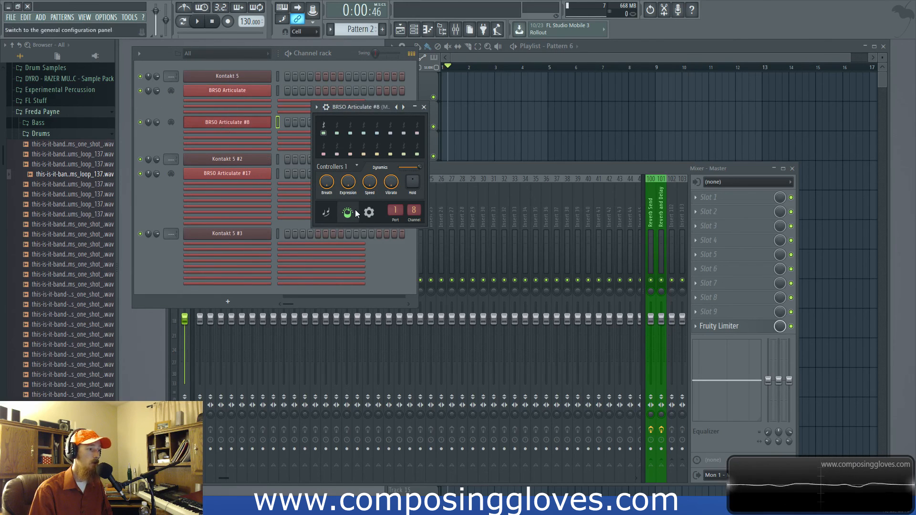
left_click(255, 284)
left_click(236, 277)
left_click(251, 266)
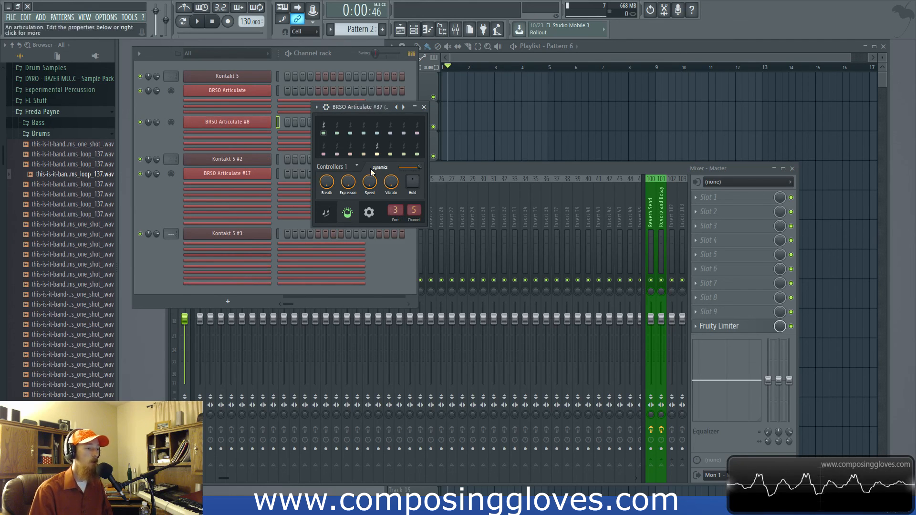
left_click(262, 276)
Expand BRSO Articulate #33 and #34 under Kontakt 5 #3, and close the BRSO Articulate window to bring the mixer forward
right_click(249, 254)
right_click(247, 244)
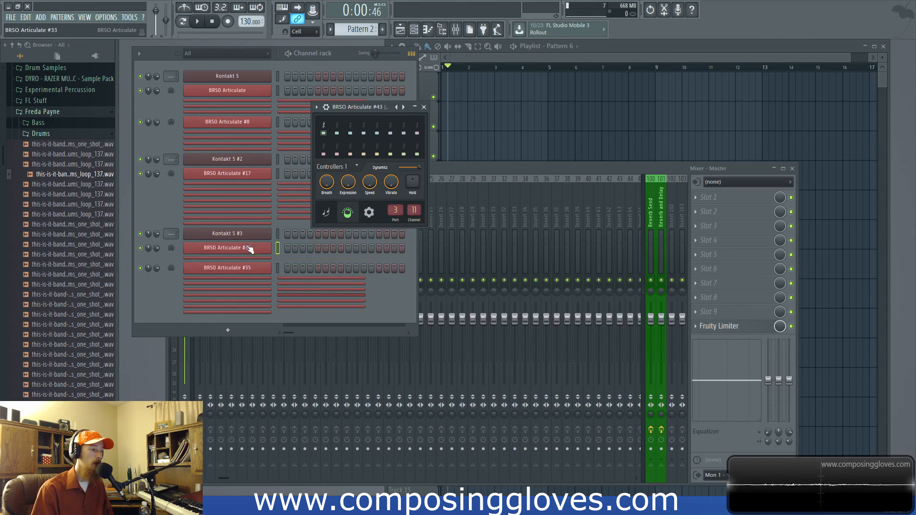
right_click(249, 259)
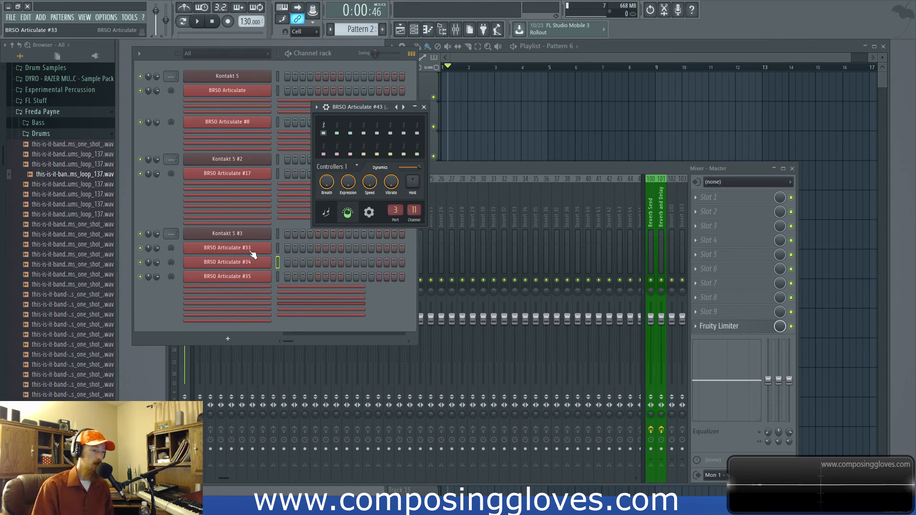
left_click(423, 107)
left_click_drag(485, 164, 480, 121)
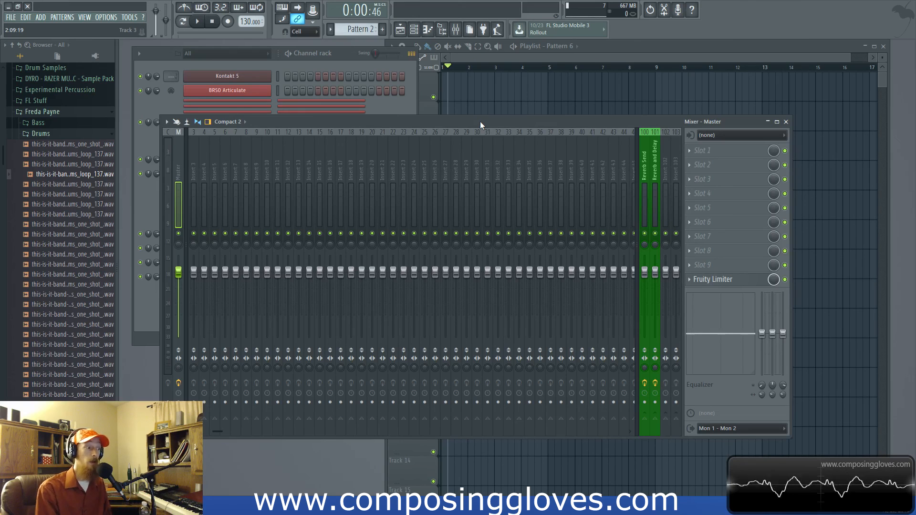
Create a new project from the Composing Gloves template CG Scoring Template without saving the current one
left_click(11, 17)
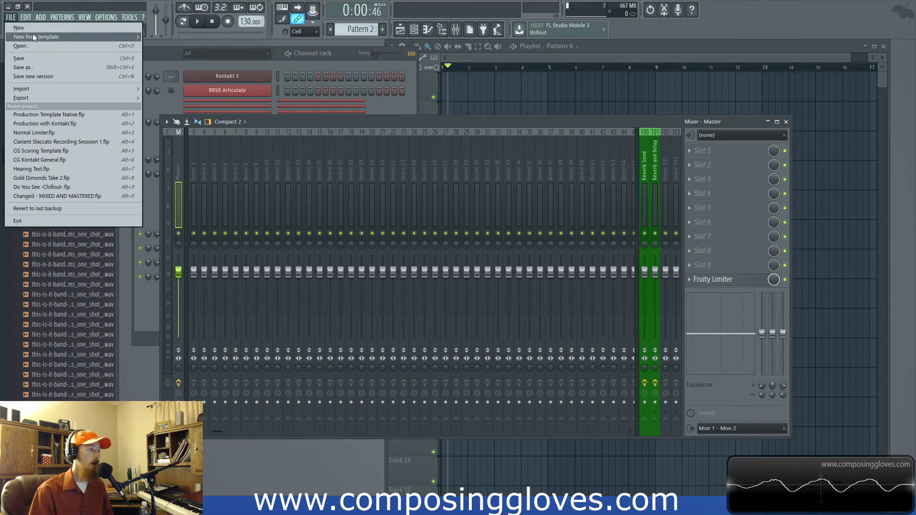
mouse_move(32, 33)
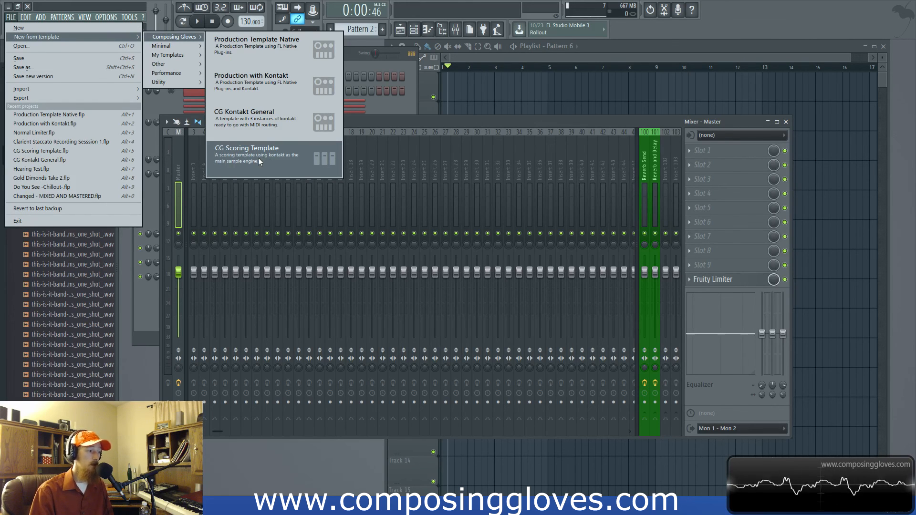
left_click(284, 156)
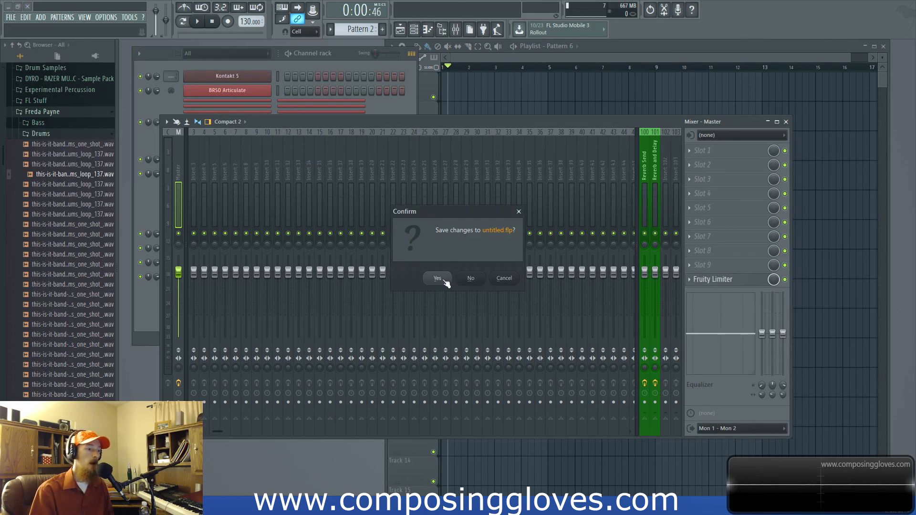
left_click(468, 280)
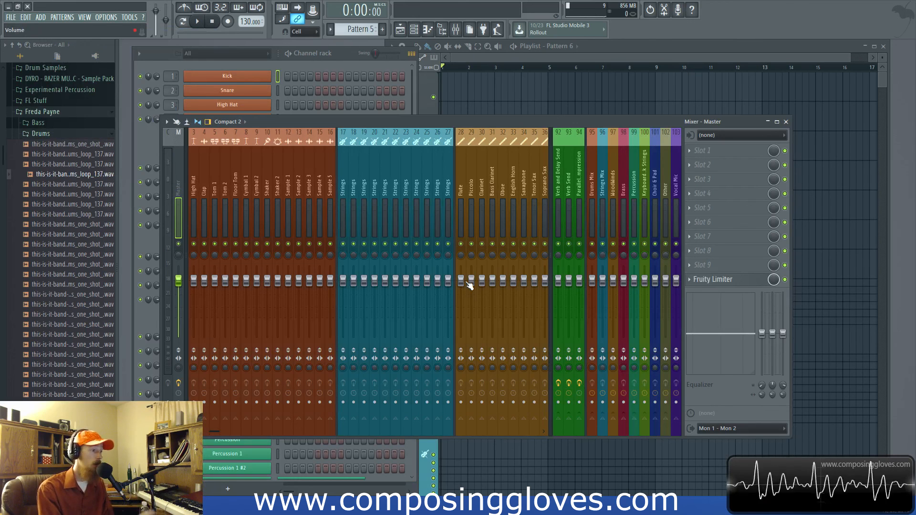
Look through the colour-coded playlist tracks of the scoring template, down past the Other group
left_click(482, 53)
scroll(472, 191, "down", 4)
scroll(467, 200, "up", 10)
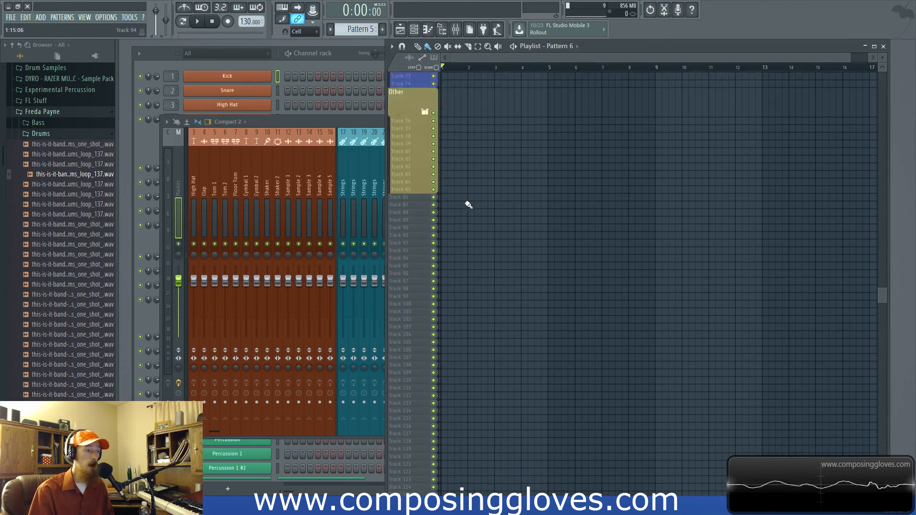
Move the mixer up beside the channel rack, and examine its insert groups from Kick through to the unused insert 82
left_click_drag(316, 117, 417, 57)
left_click(156, 56)
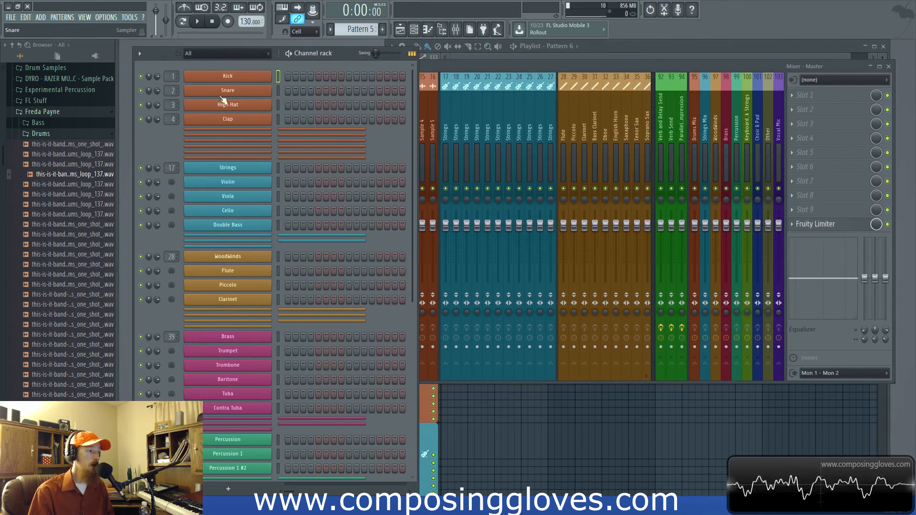
left_click(431, 121)
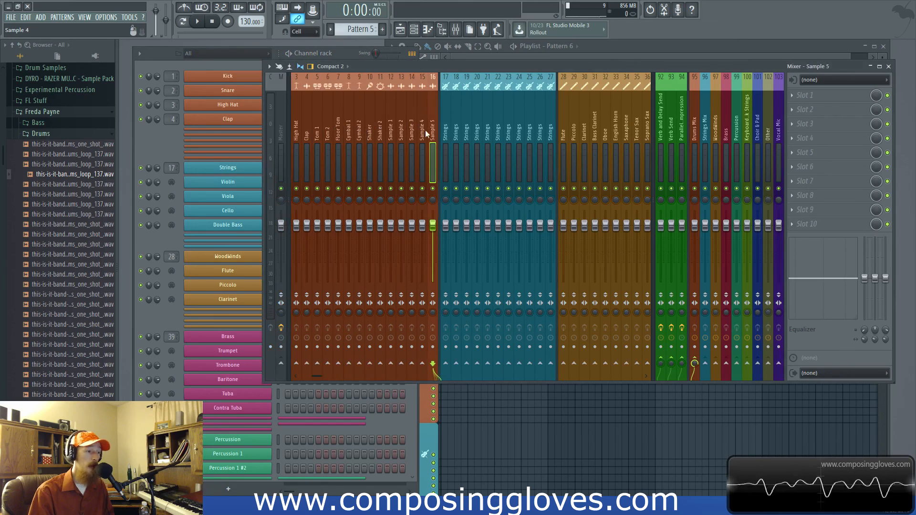
left_click(296, 140)
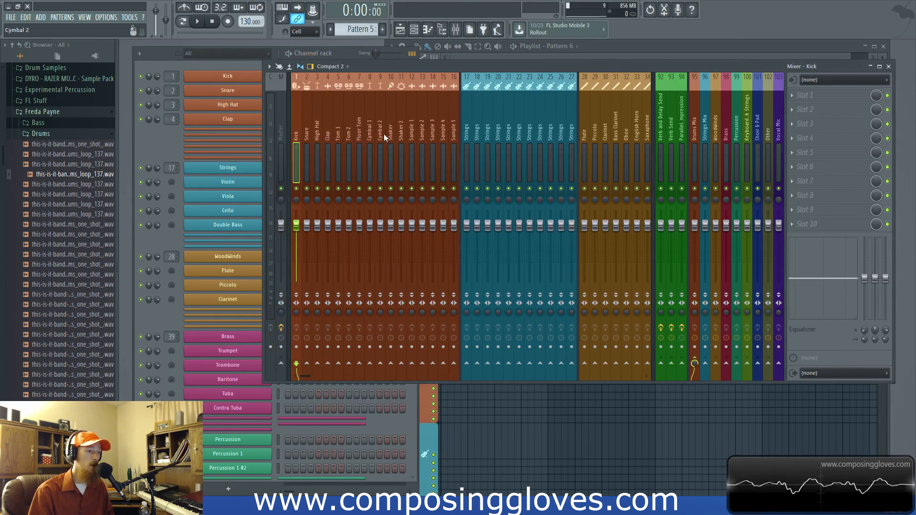
scroll(383, 133, "down", 10)
left_click(548, 138)
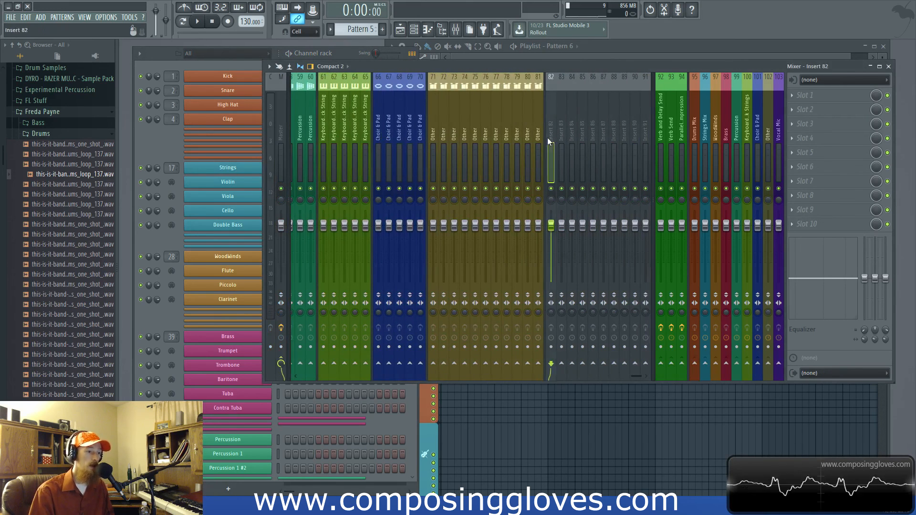
Examine the channel rack's instrument groups, from the drums and Strings down to Choir & Pad and Other
left_click(176, 141)
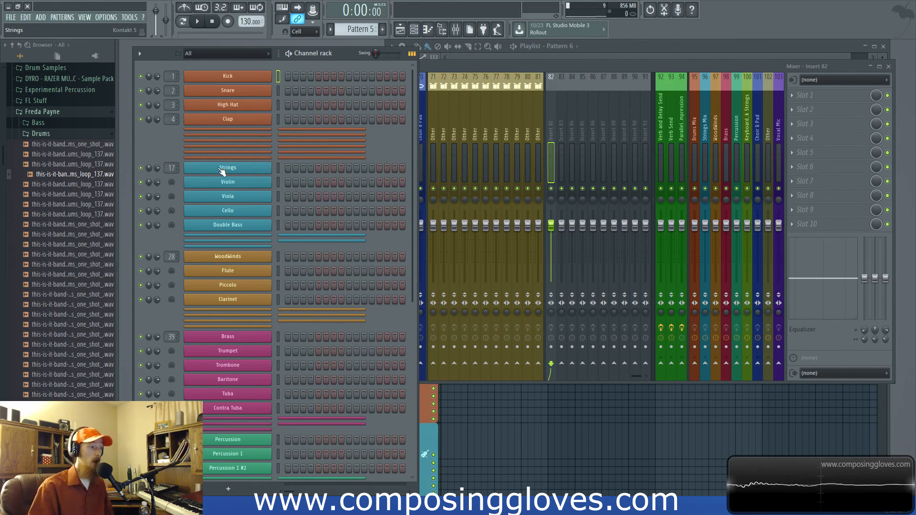
scroll(221, 171, "down", 6)
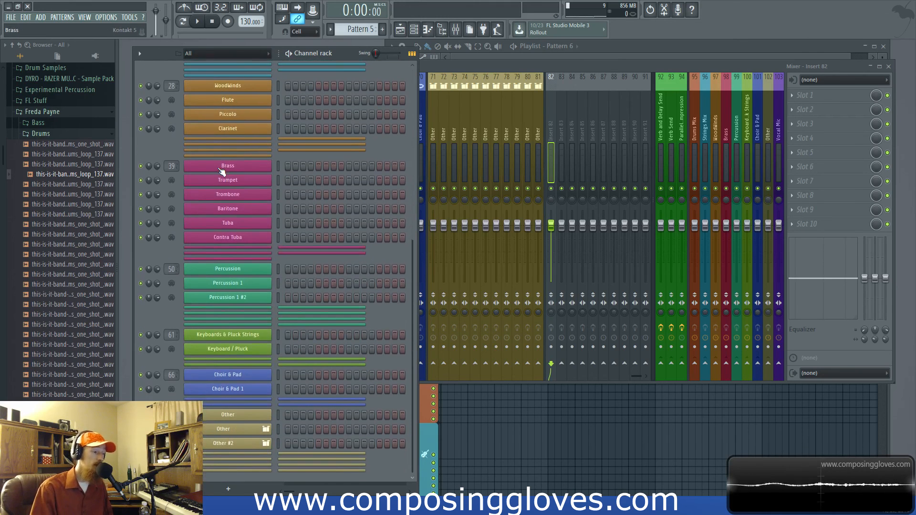
scroll(217, 170, "up", 3)
scroll(217, 171, "down", 4)
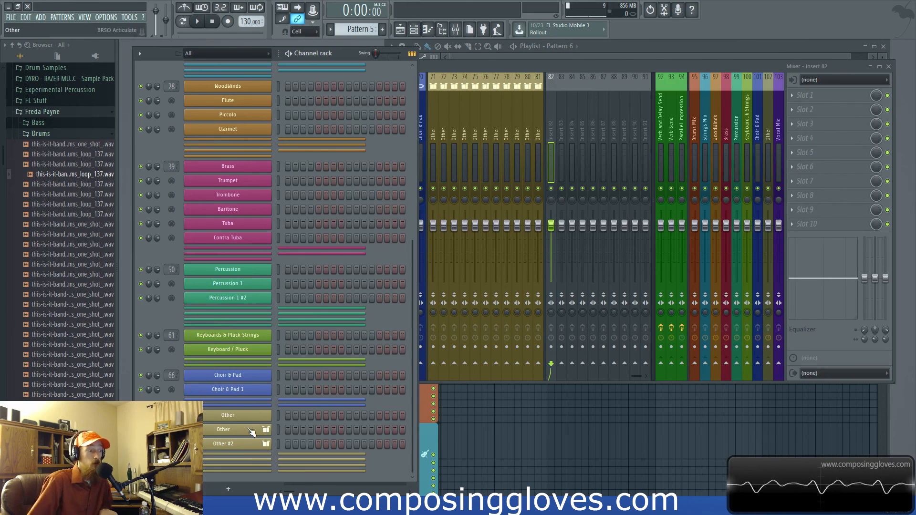
scroll(274, 414, "up", 4)
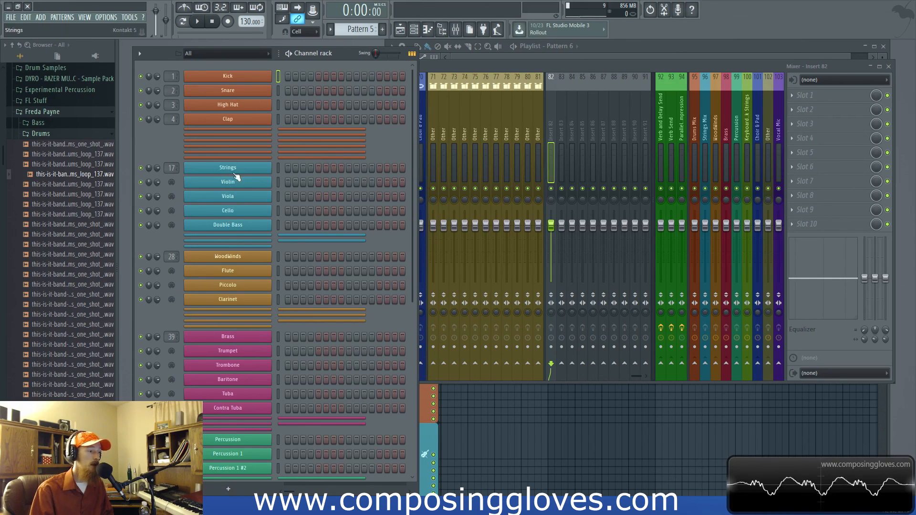
Compare the channel rack's instrument groups with the mixer, shifting the mixer slightly and going back to its drum and strings inserts
scroll(235, 178, "down", 4)
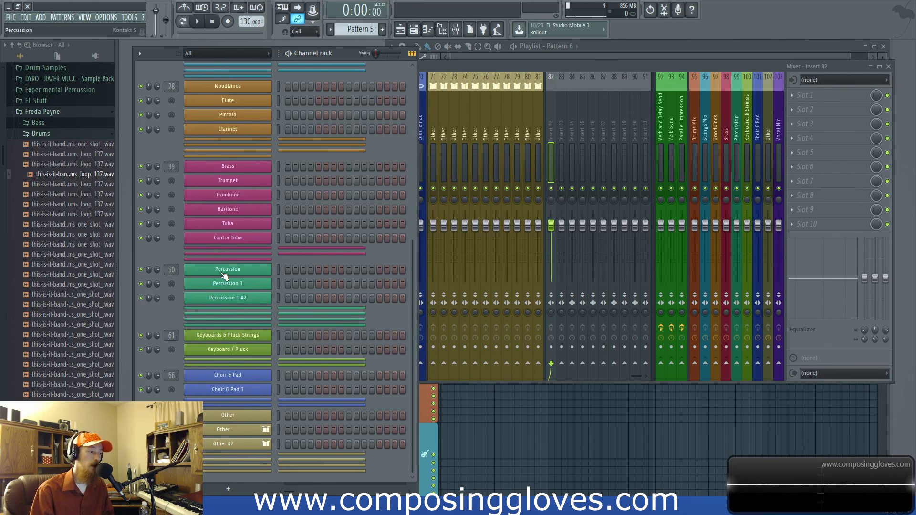
scroll(379, 290, "up", 4)
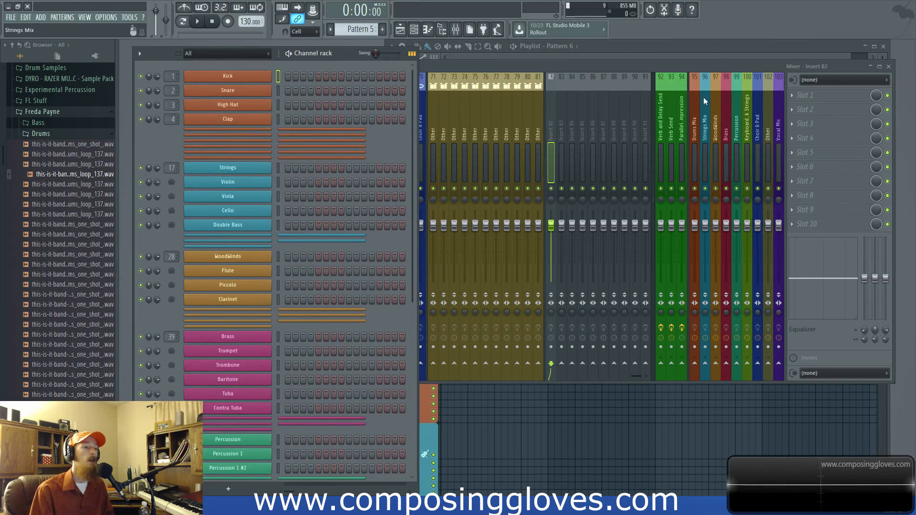
left_click_drag(632, 67, 644, 91)
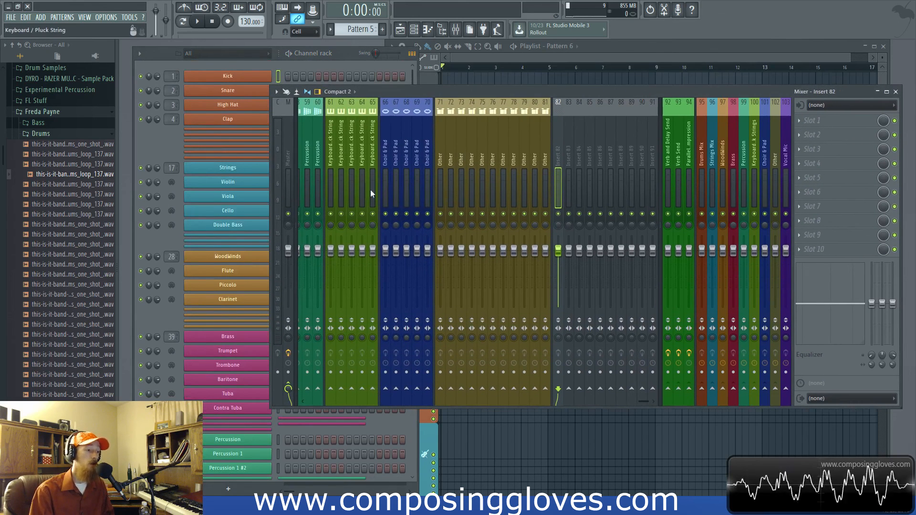
scroll(427, 153, "up", 5)
scroll(427, 150, "up", 8)
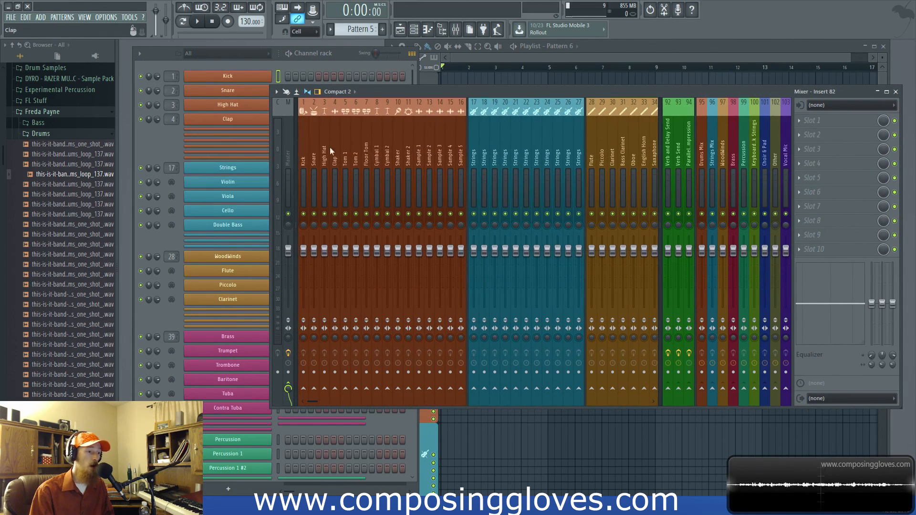
scroll(528, 152, "up", 5)
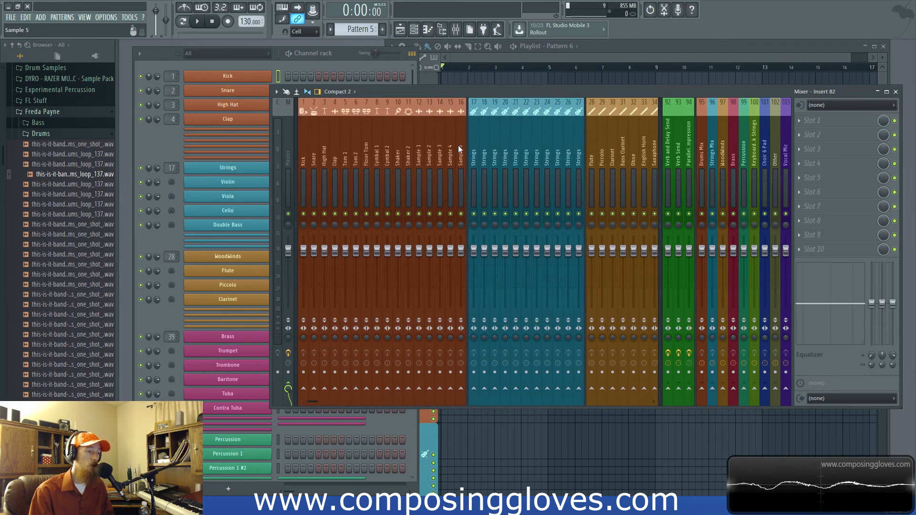
Inspect the name of mixer insert 17 without changing it, and view the Violin channel's port and channel settings
double_click(475, 163)
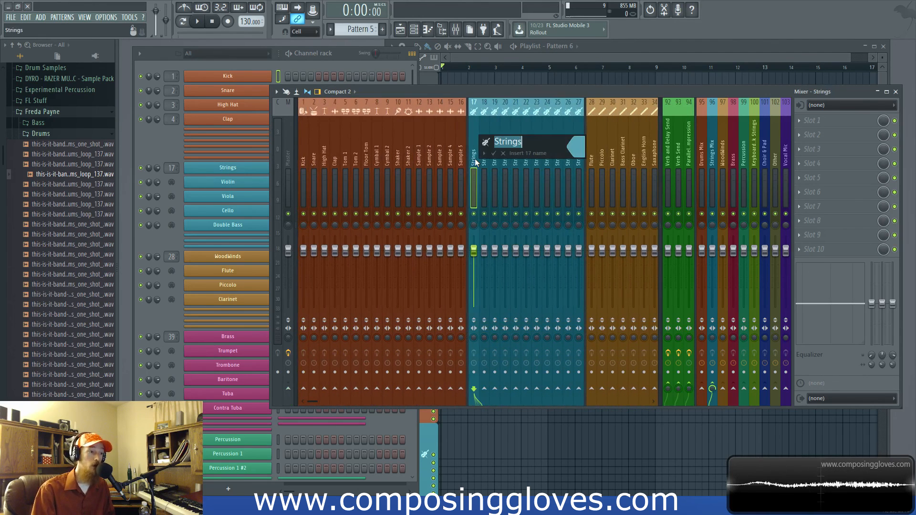
key("Return")
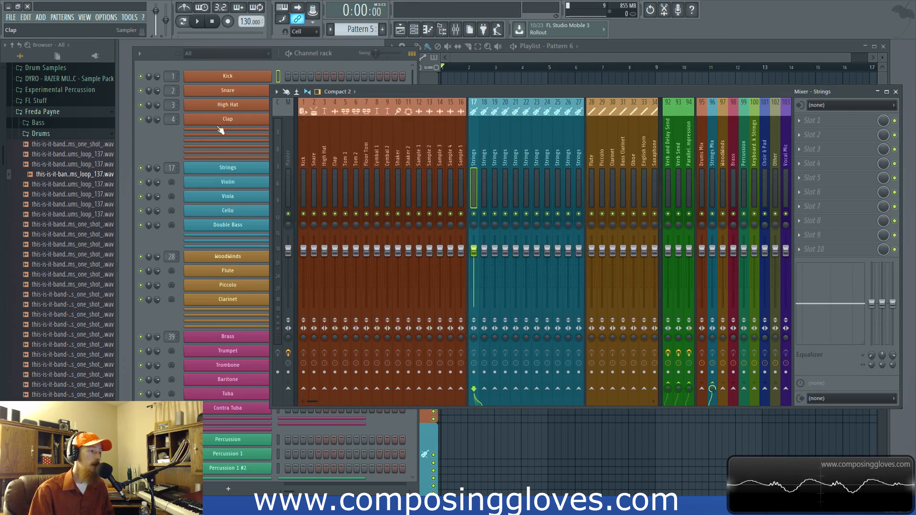
left_click(222, 183)
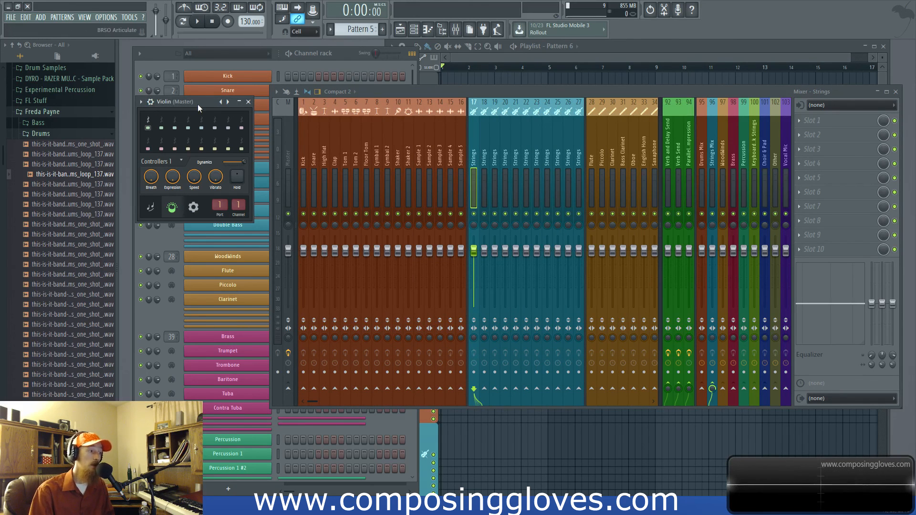
left_click(248, 103)
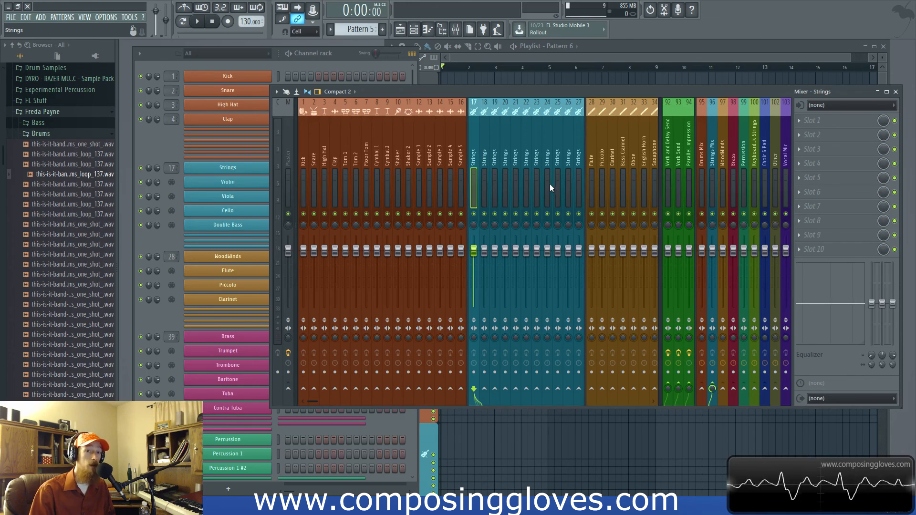
Open the Strings channel's Kontakt instance and view its output section, hiding the outputs again
left_click(233, 168)
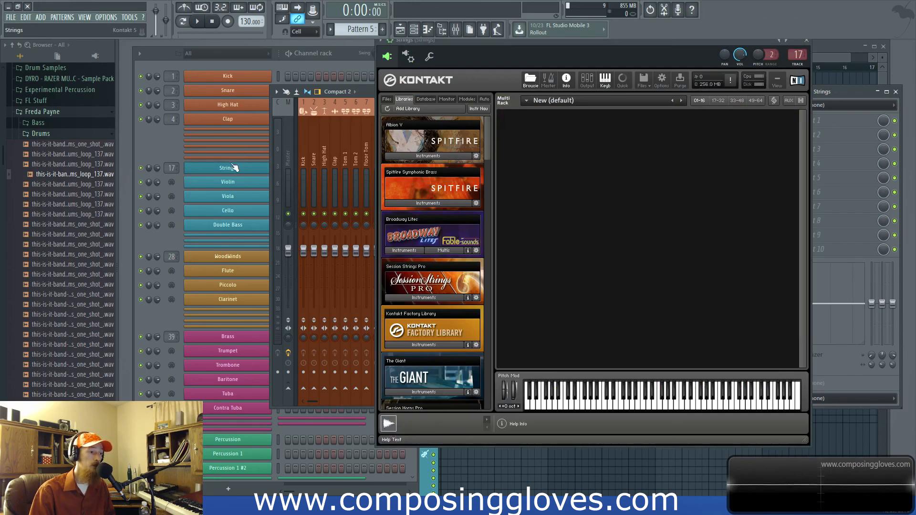
left_click(587, 81)
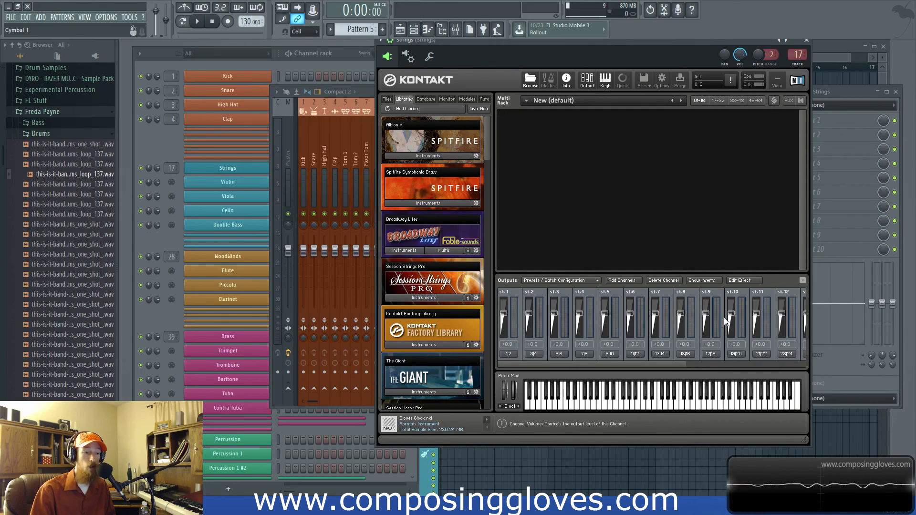
left_click(586, 81)
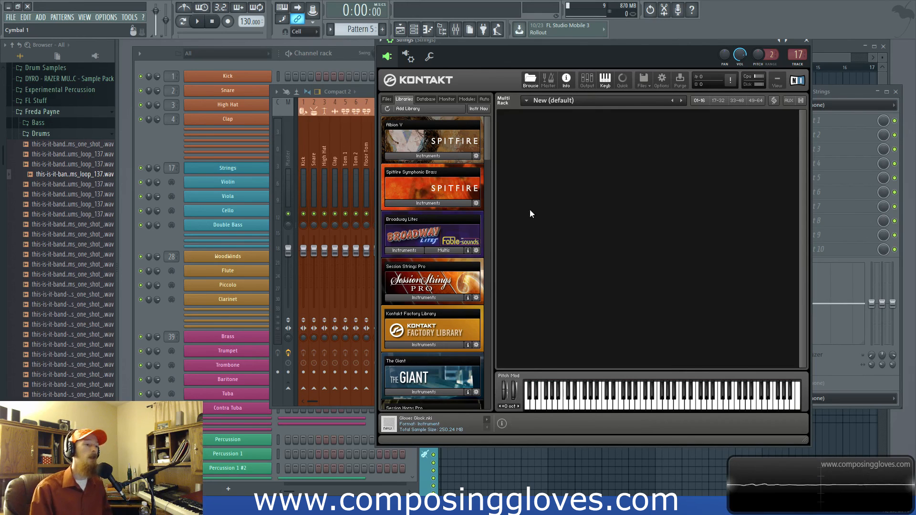
Load Sections 1 and 2 Violas Animator from the Session Strings Pro library three times into the Strings Kontakt rack
left_click(430, 298)
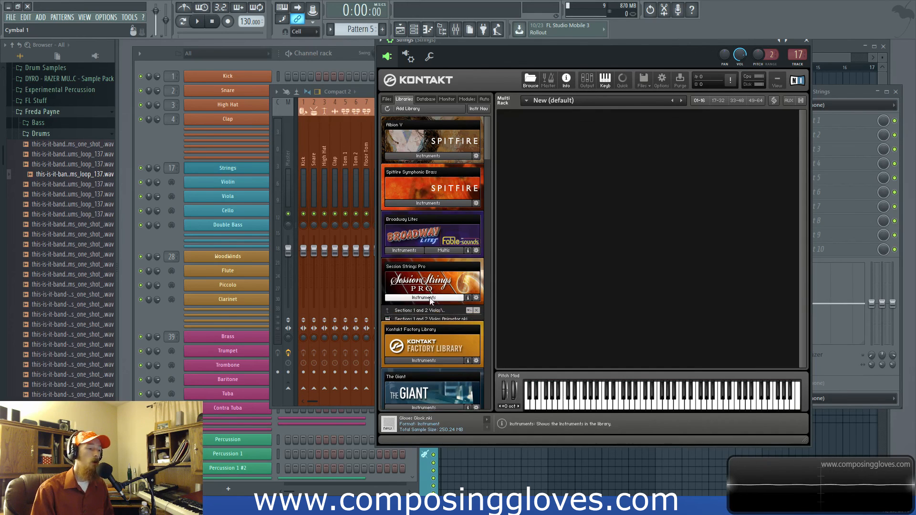
double_click(451, 319)
double_click(452, 321)
double_click(452, 321)
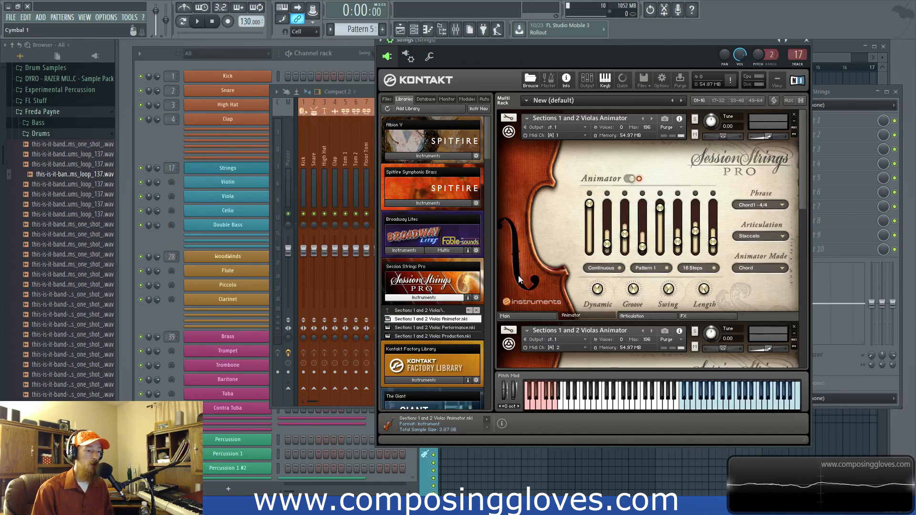
Collapse all three Sections 1 and 2 Violas Animator instruments in the Kontakt rack to their compact headers
scroll(560, 247, "down", 5)
scroll(561, 247, "up", 3)
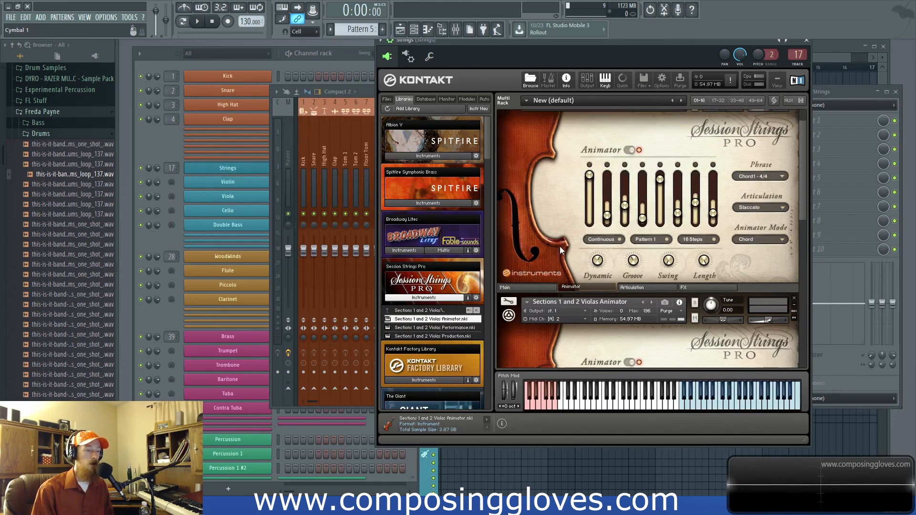
scroll(560, 246, "up", 2)
scroll(557, 280, "down", 3)
scroll(558, 283, "down", 5)
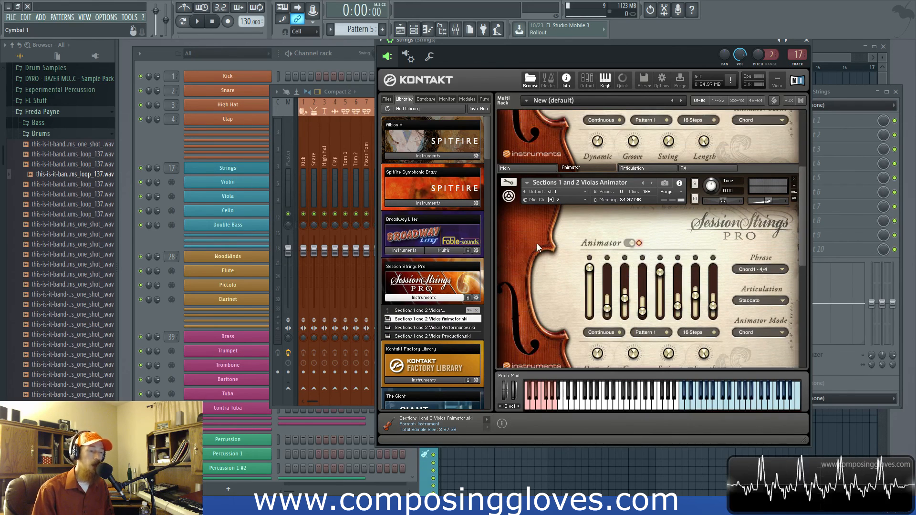
scroll(537, 244, "up", 1)
left_click(508, 200)
left_click(509, 234)
scroll(515, 244, "up", 2)
scroll(517, 247, "up", 1)
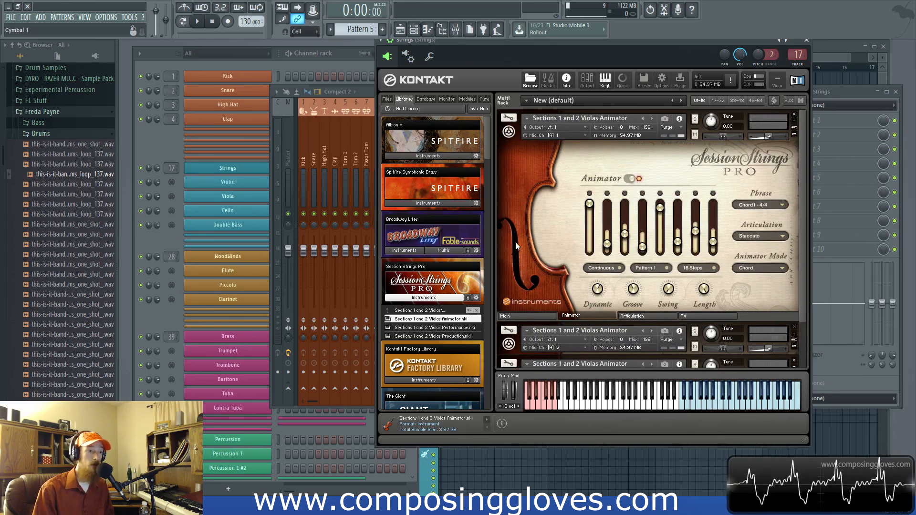
left_click(507, 132)
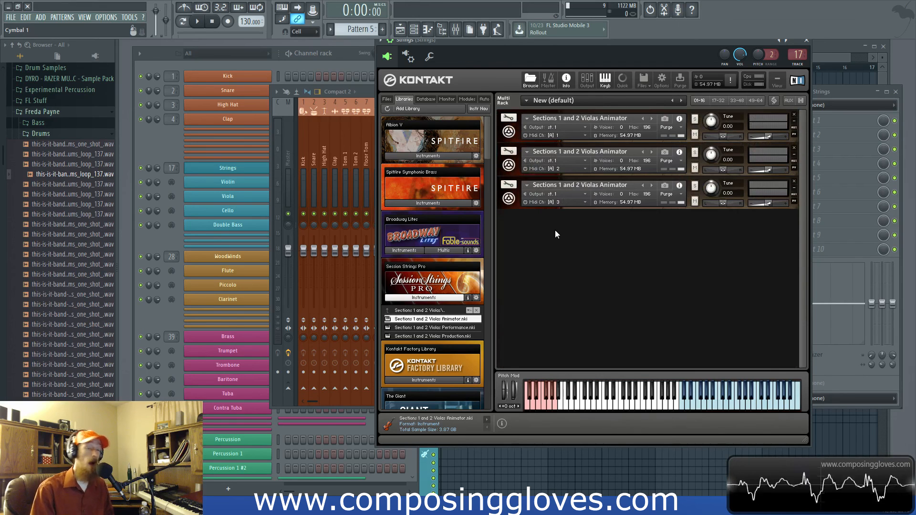
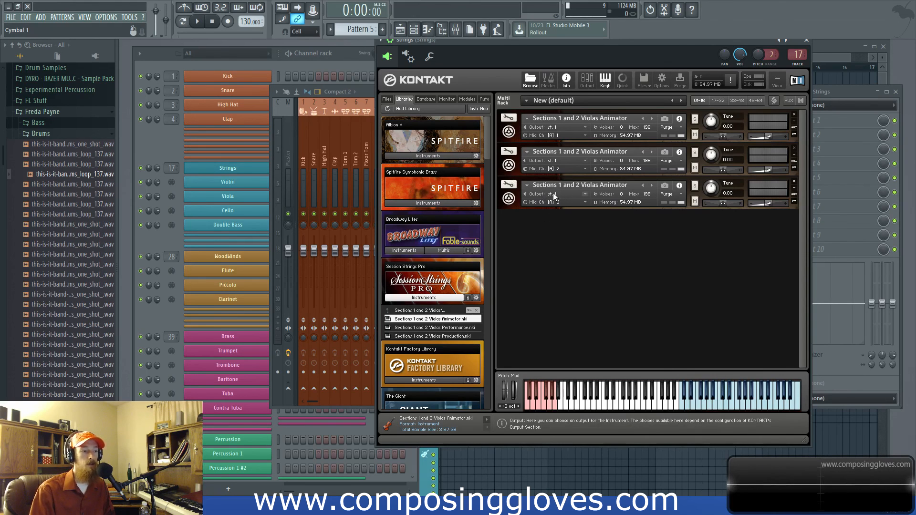
Route the third Sections 1 and 2 Violas Animator instrument to Kontakt output st.3
left_click(556, 160)
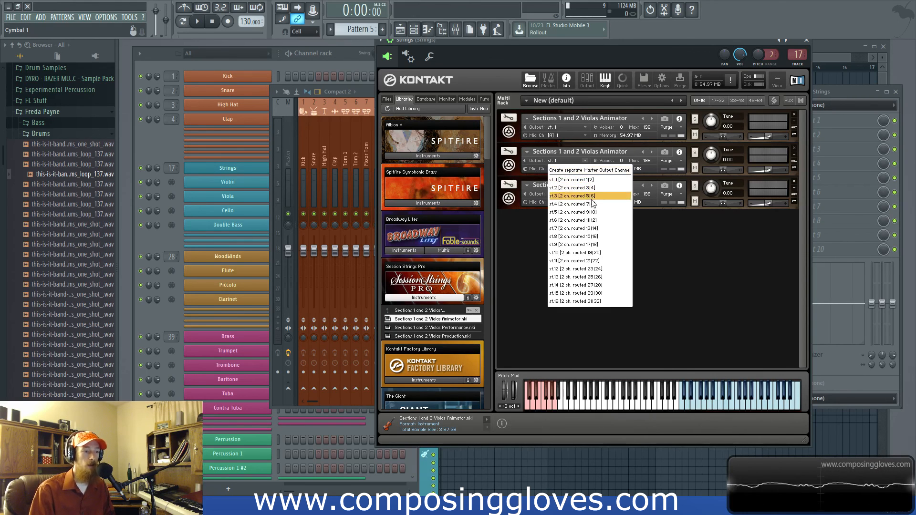
left_click(530, 214)
left_click(562, 195)
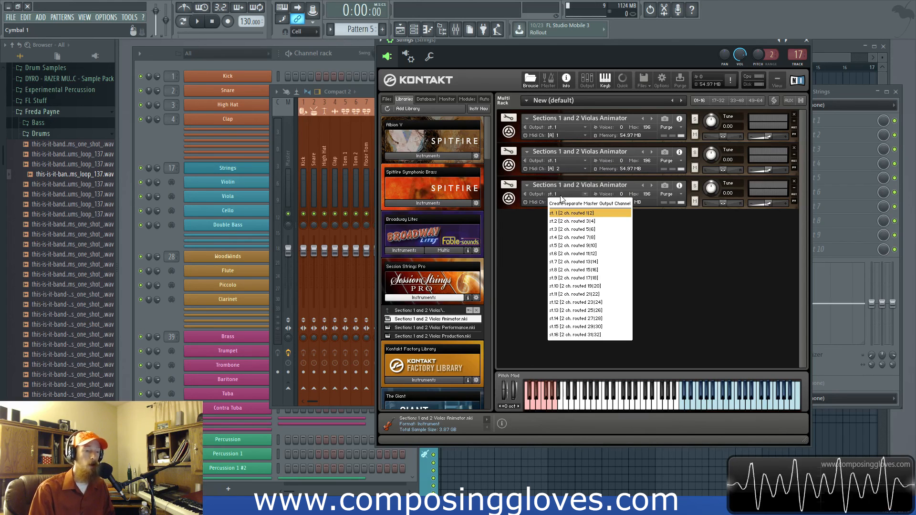
left_click(583, 229)
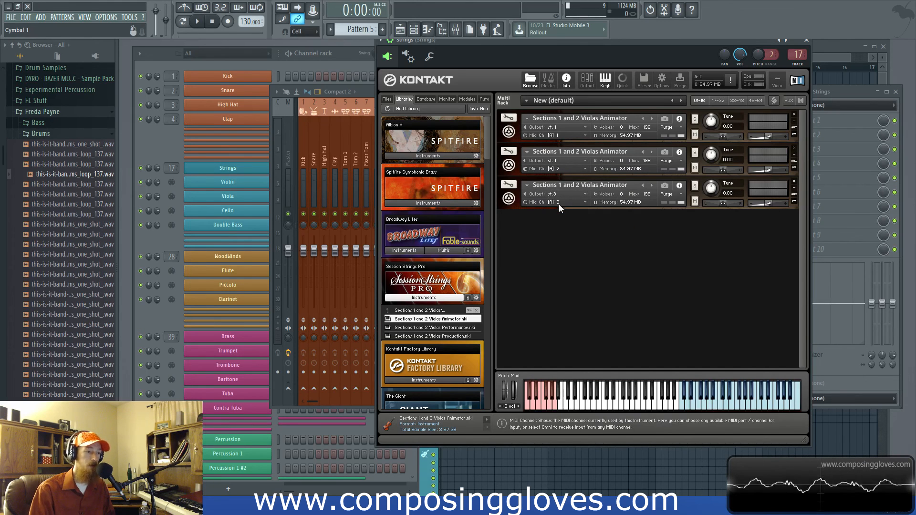
Show the mixer and rename the Cello channel in the channel rack as Strings
key("F9")
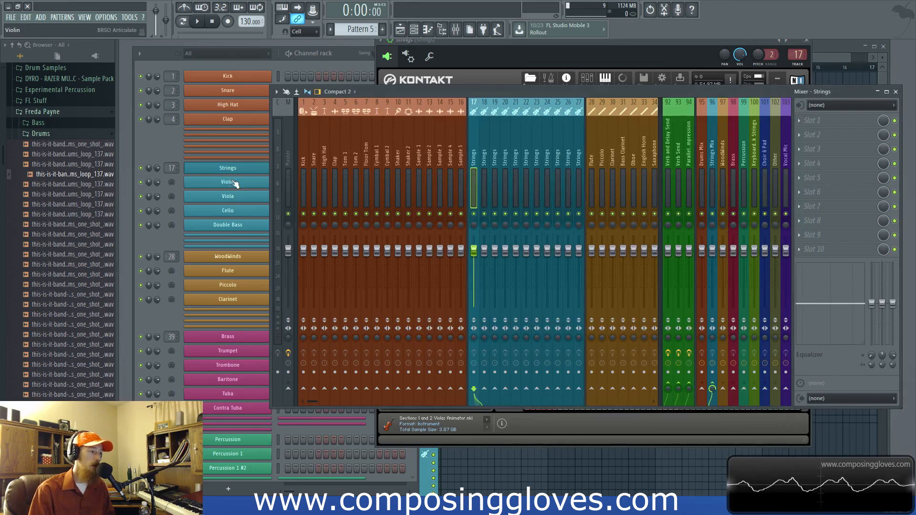
left_click(234, 213, "shift")
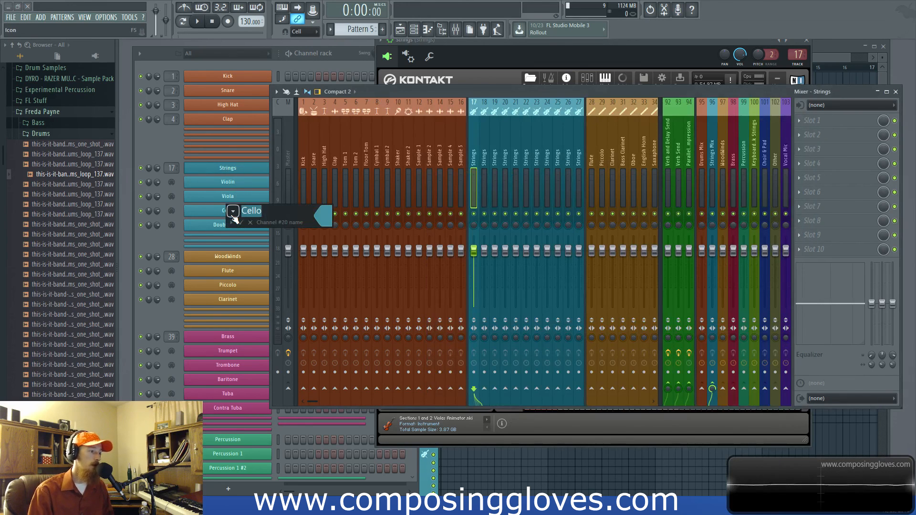
type("Strings")
key("Return")
left_click(234, 217, "shift")
key("Return")
View the port and channel settings of the renamed Strings channel, and check the first strings inserts in the mixer
left_click(226, 213)
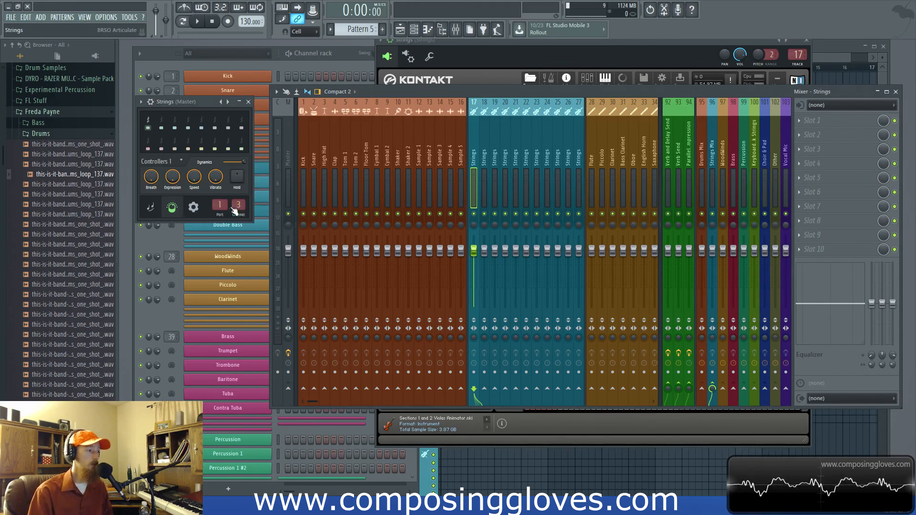
left_click_drag(206, 104, 208, 101)
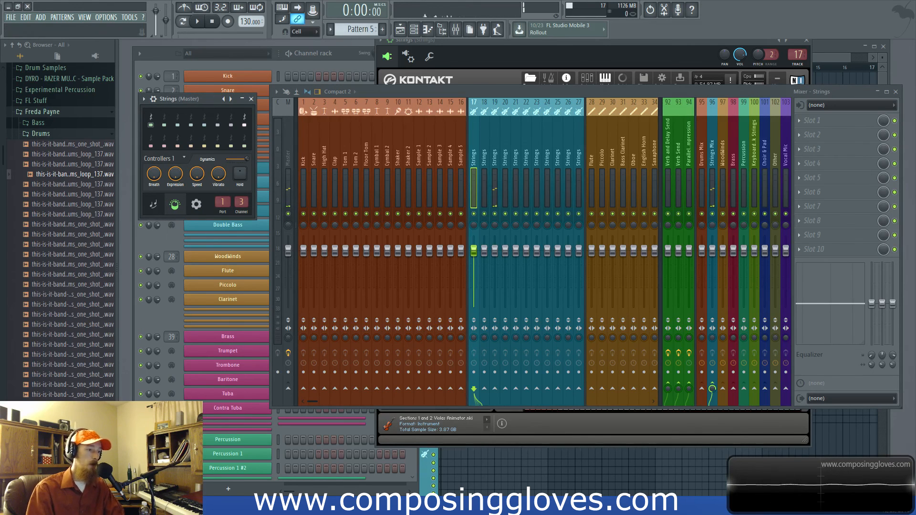
left_click(496, 154)
left_click_drag(470, 161, 485, 167)
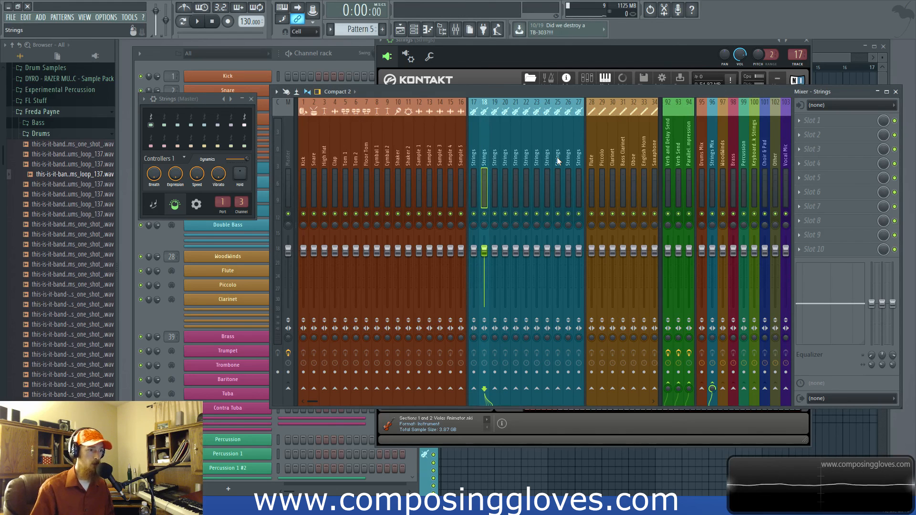
Mute and unmute the Strings Mix insert, and arm and disarm it for recording
left_click(712, 213)
left_click(712, 214)
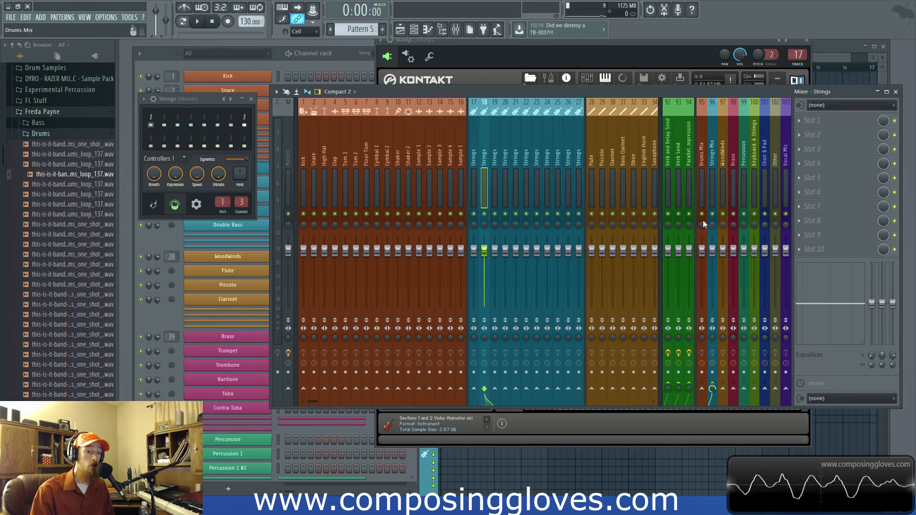
left_click(713, 373)
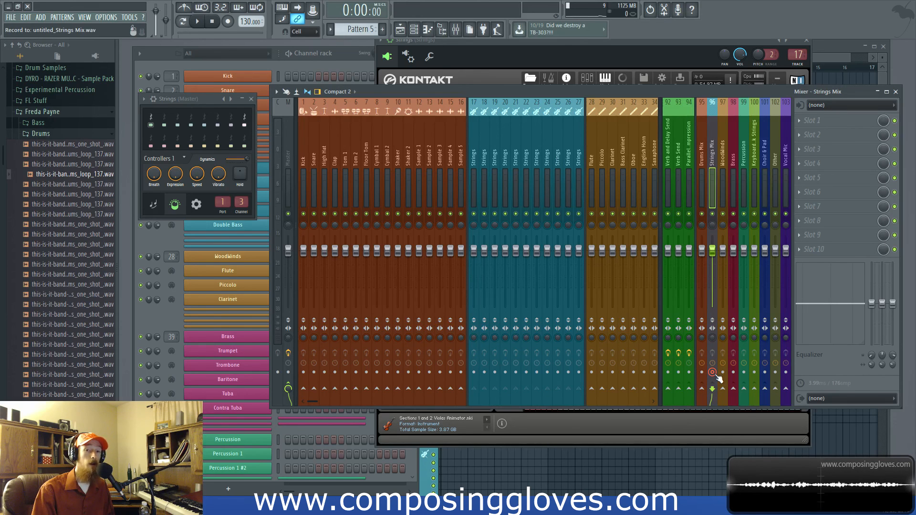
left_click(712, 372)
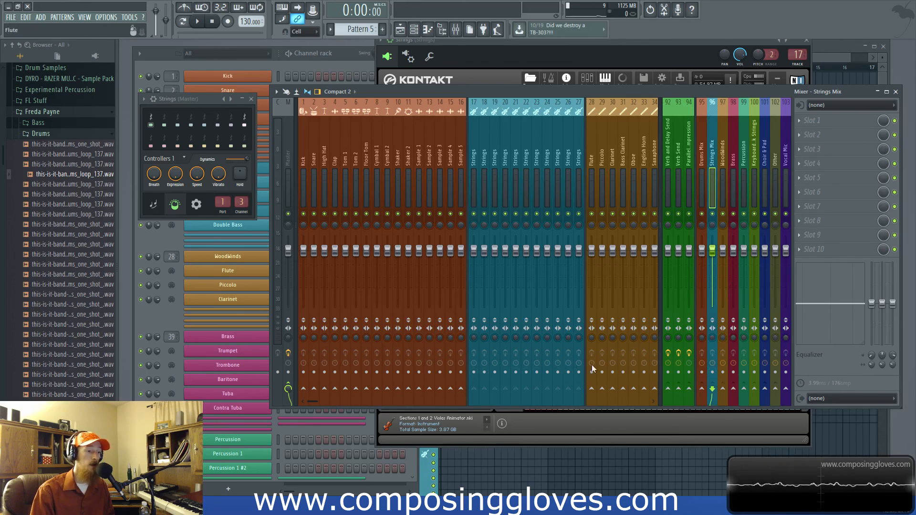
Examine the mixer's strings through percussion groups, selecting strings inserts 18 and 17, and bring the channel rack to the front
scroll(470, 145, "right", 4)
scroll(434, 157, "left", 4)
scroll(439, 152, "right", 4)
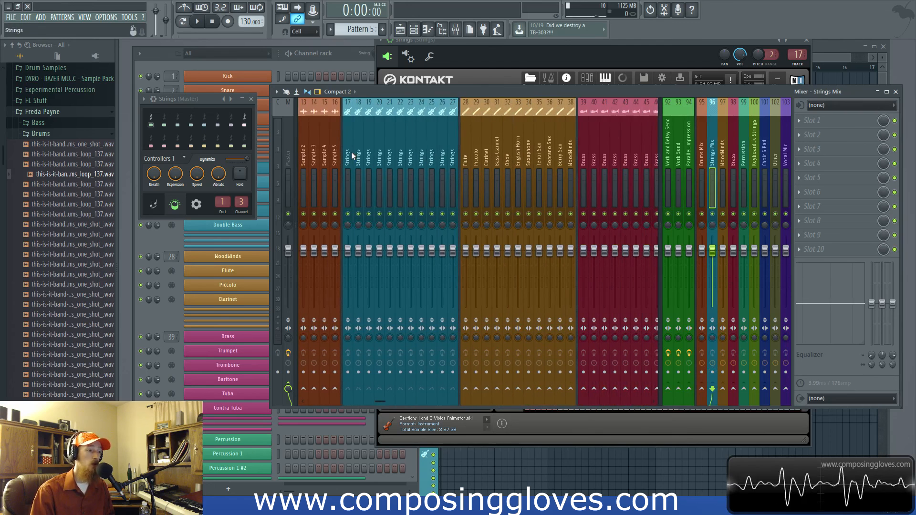
left_click(360, 174)
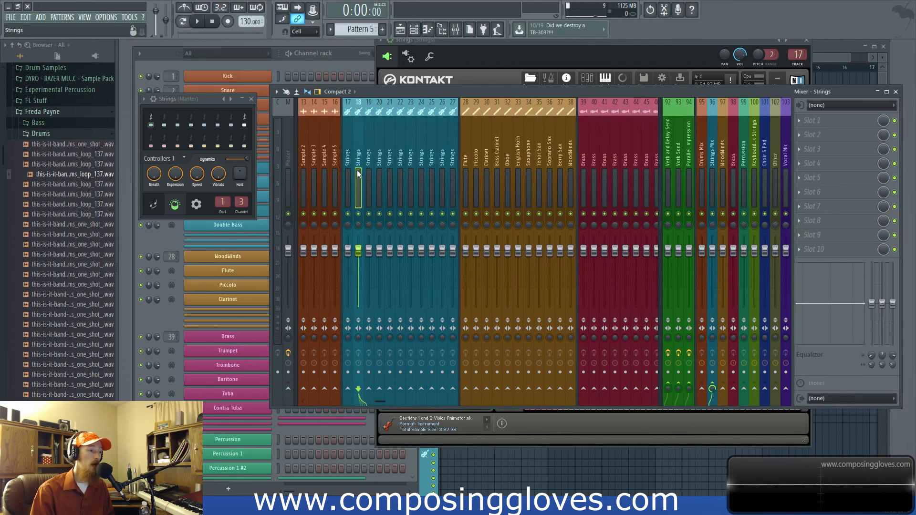
left_click(350, 176)
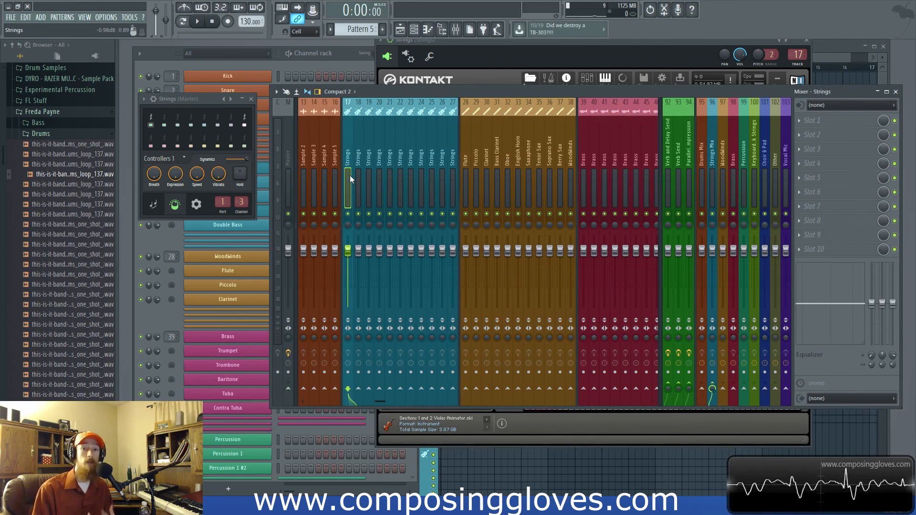
scroll(376, 162, "right", 3)
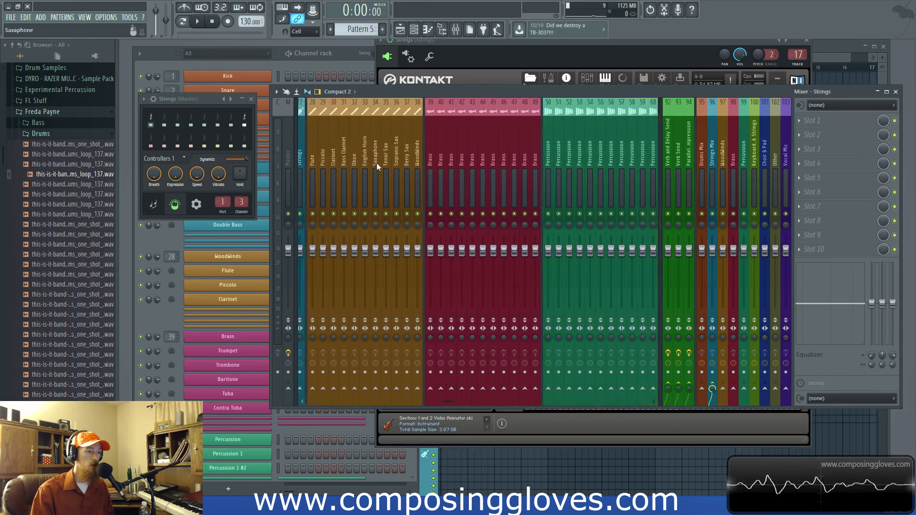
scroll(377, 163, "left", 3)
left_click(222, 66)
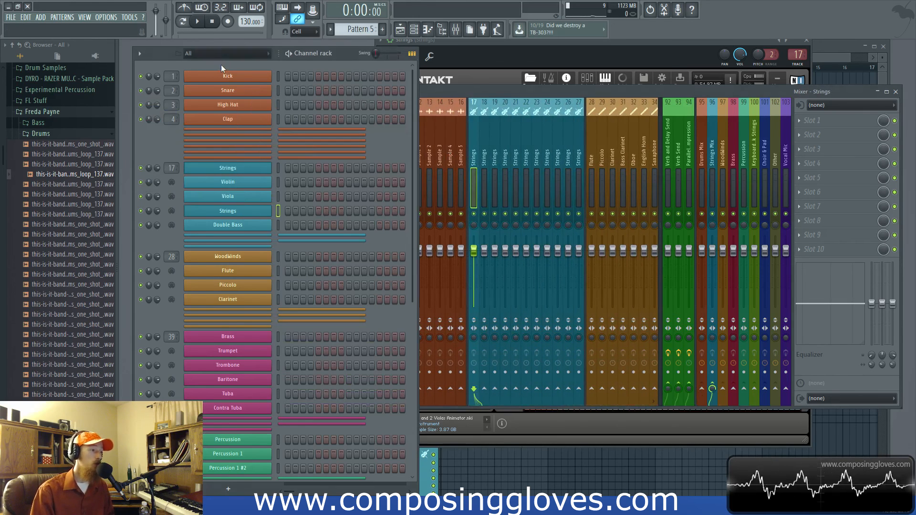
Filter the channel rack to show only the Strings group
left_click(214, 53)
left_click(213, 52)
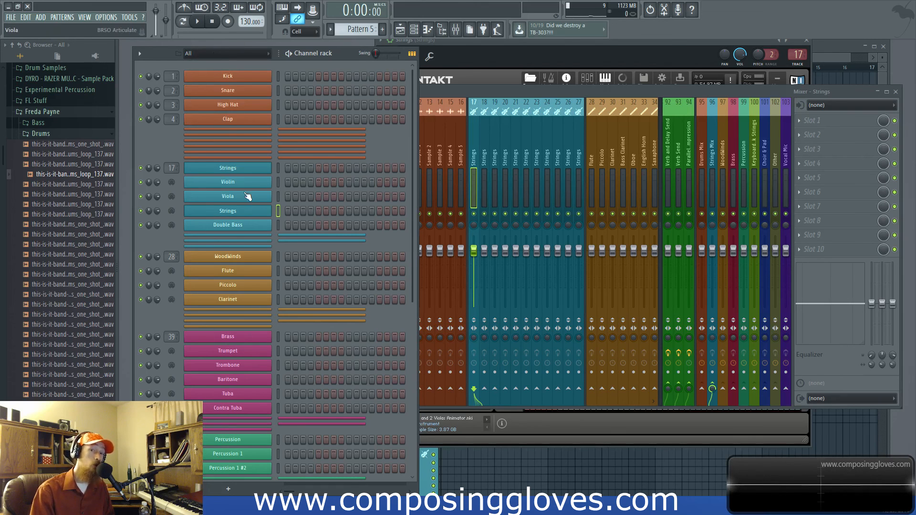
left_click(222, 53)
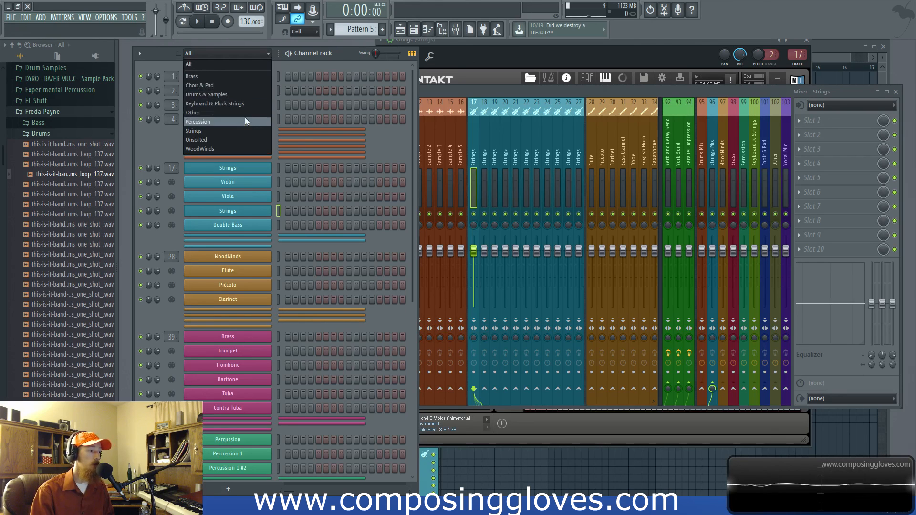
left_click(202, 130)
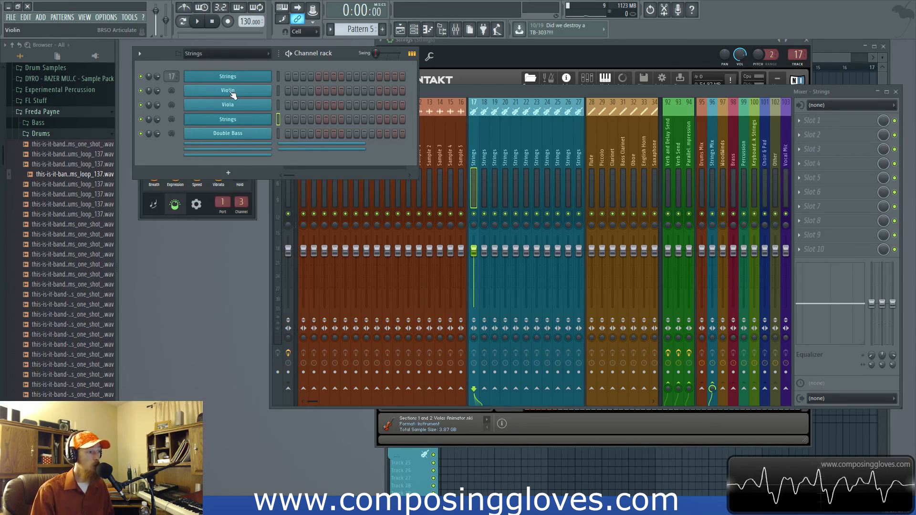
Show the playlist, enlarge Track 25 beneath the Strings track, and increase the height of all playlist tracks
key("F5")
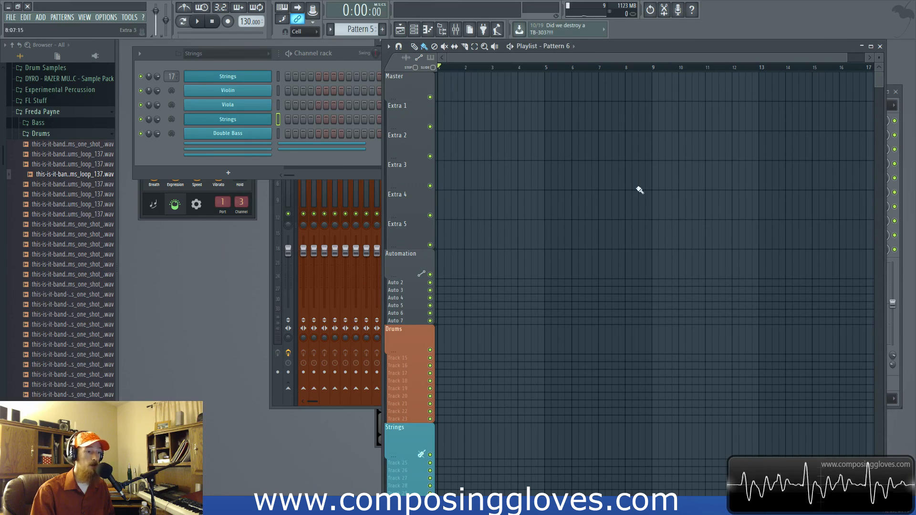
scroll(548, 143, "down", 5)
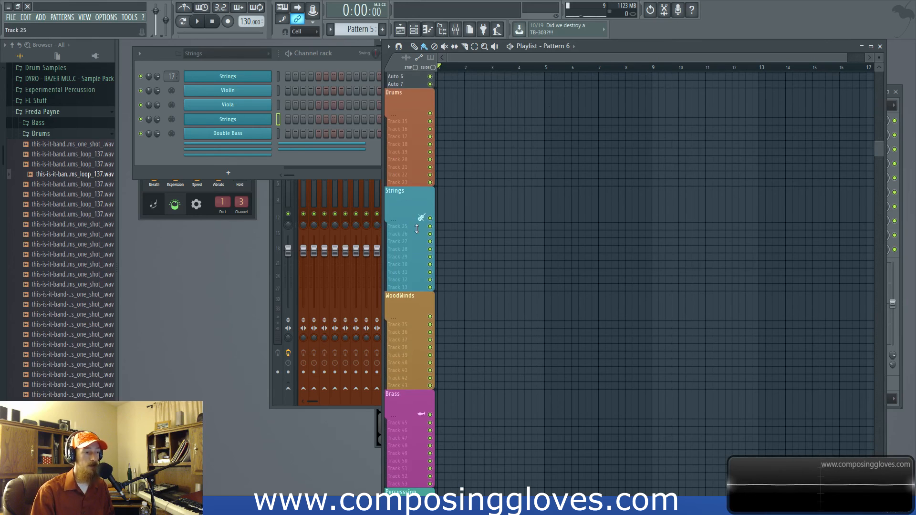
mouse_move(416, 230)
left_mouse_down()
mouse_move(419, 254)
mouse_move(421, 228)
left_mouse_up()
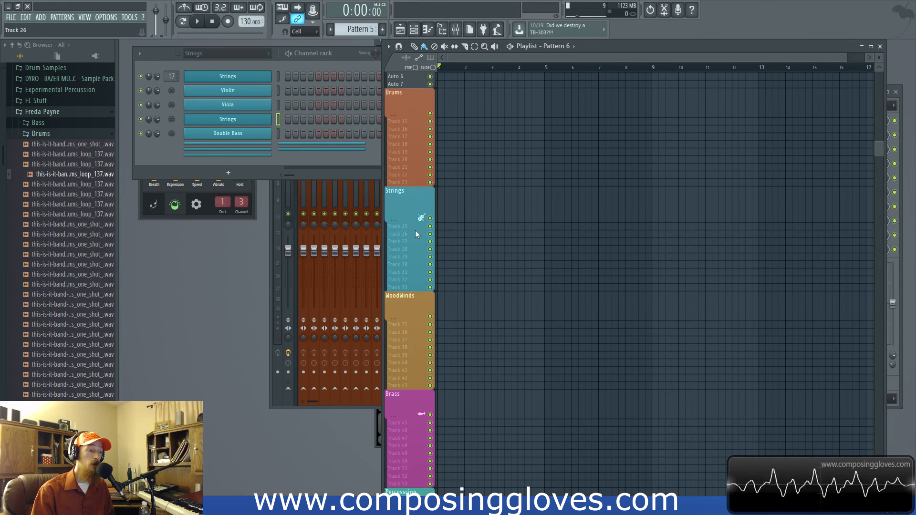
left_click_drag(418, 231, 412, 249)
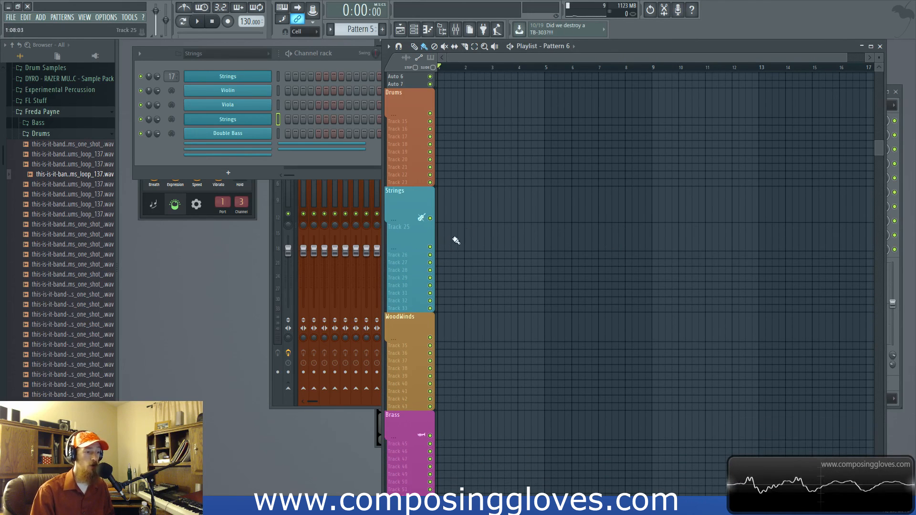
scroll(418, 215, "up", 5)
scroll(536, 225, "down", 5)
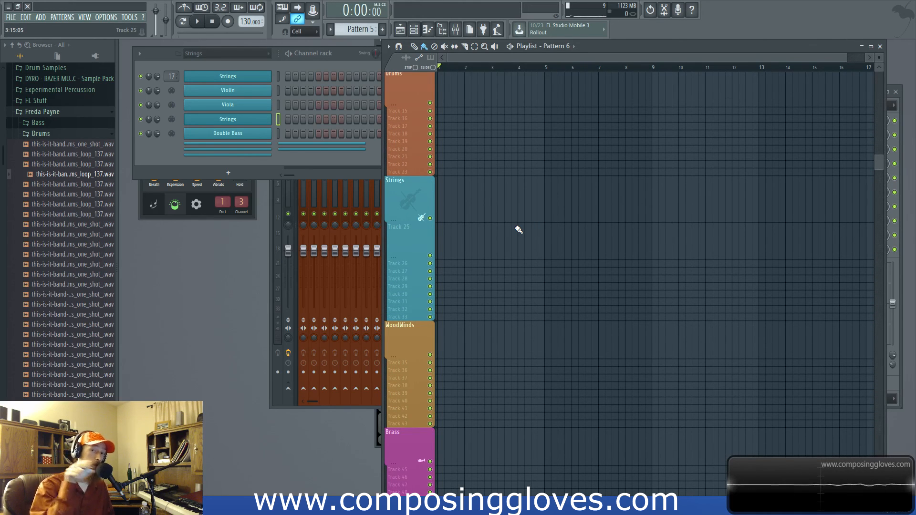
scroll(519, 229, "up", 6)
scroll(519, 229, "down", 8)
scroll(518, 230, "up", 3)
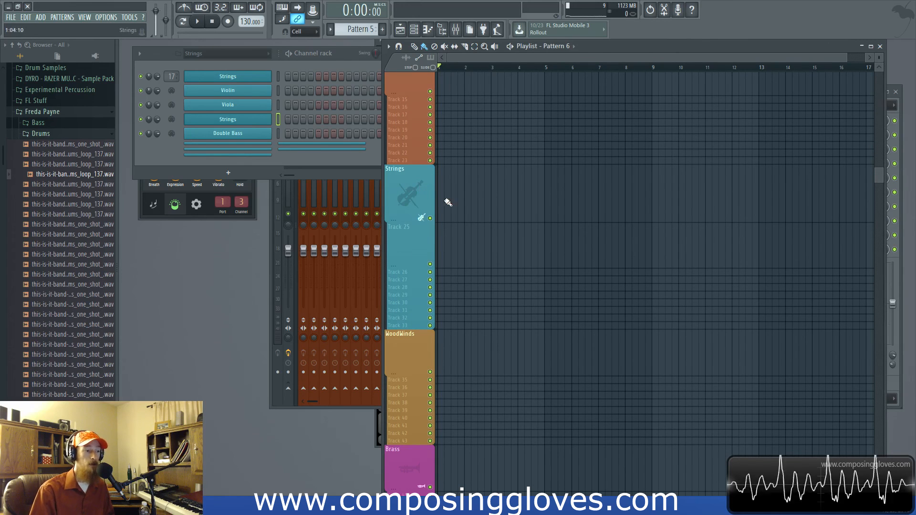
scroll(469, 198, "up", 10)
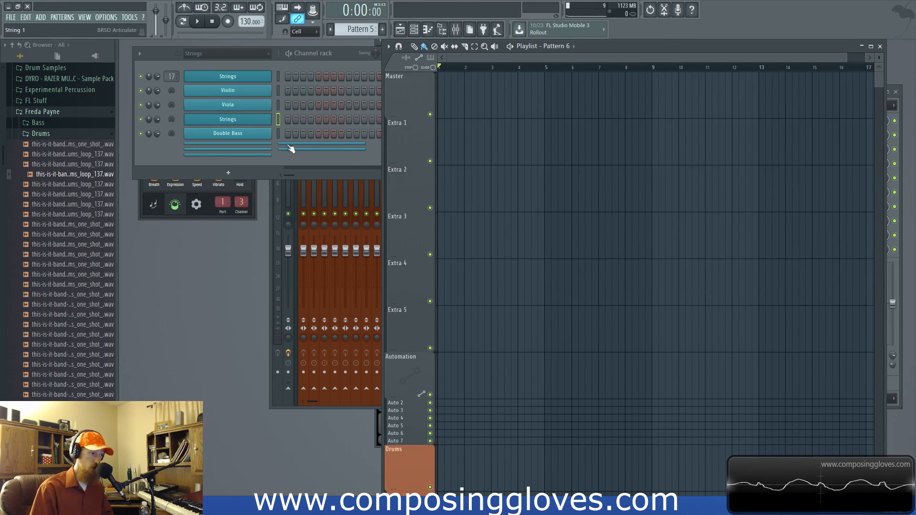
Try placing Pattern 6 clips on the playlist's Master track and removing them, briefly unfolding the String Ensemble channel
left_click(451, 103)
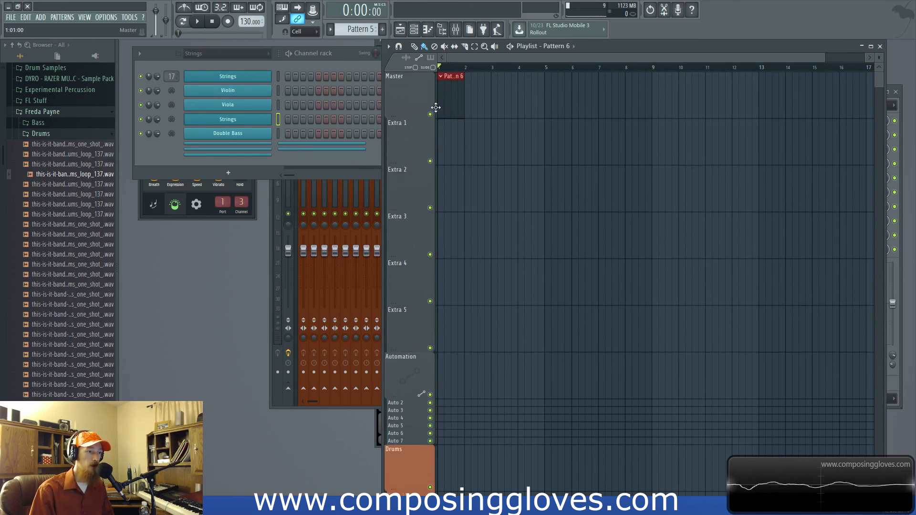
left_click_drag(470, 104, 512, 106)
right_click(509, 105)
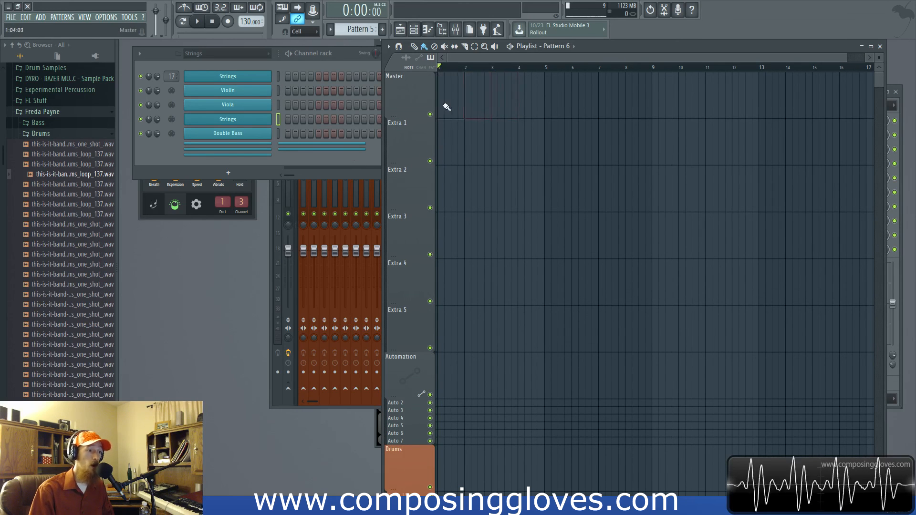
left_click(450, 104)
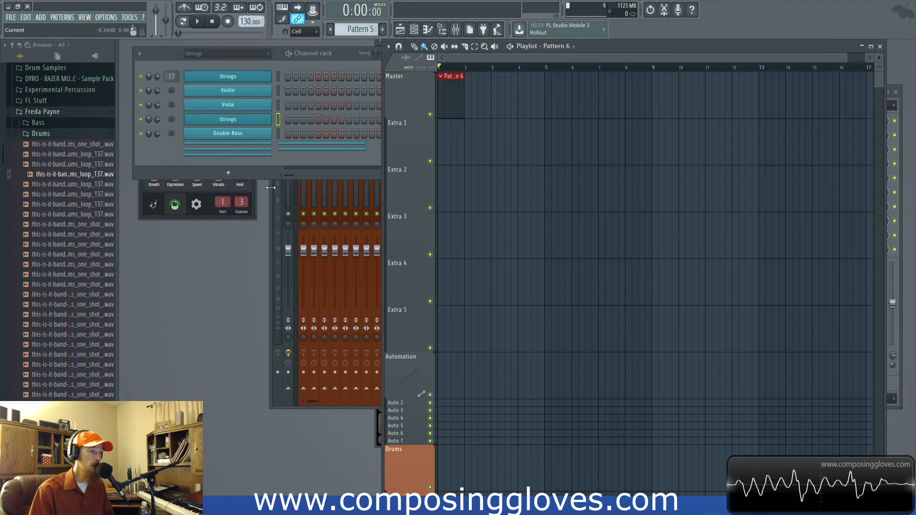
left_click(292, 161)
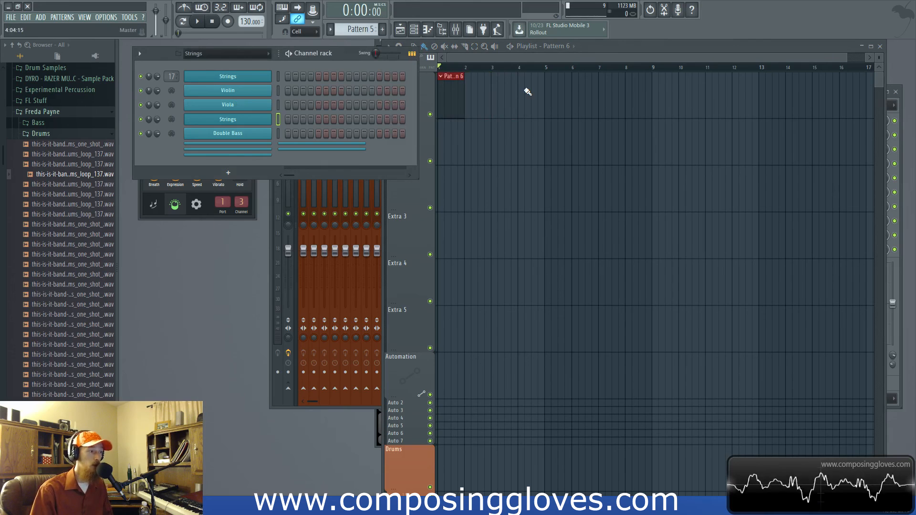
left_click(266, 144)
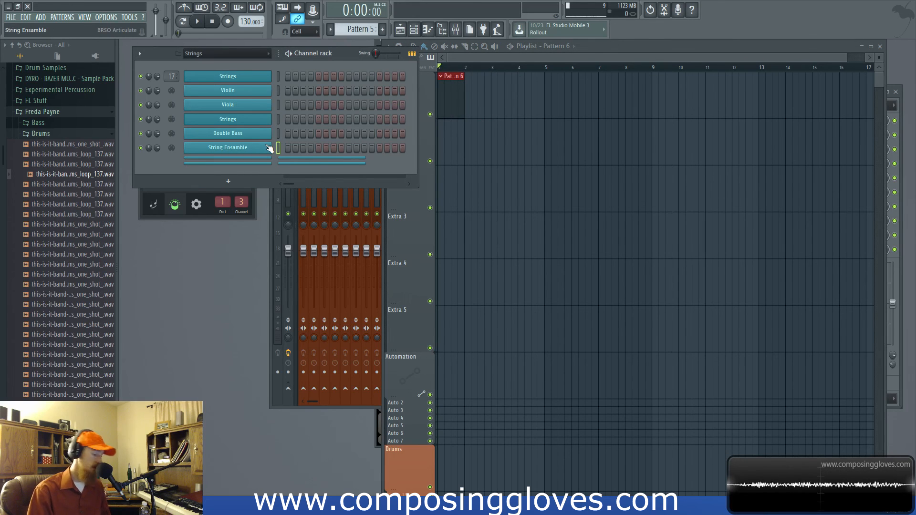
left_click(269, 149)
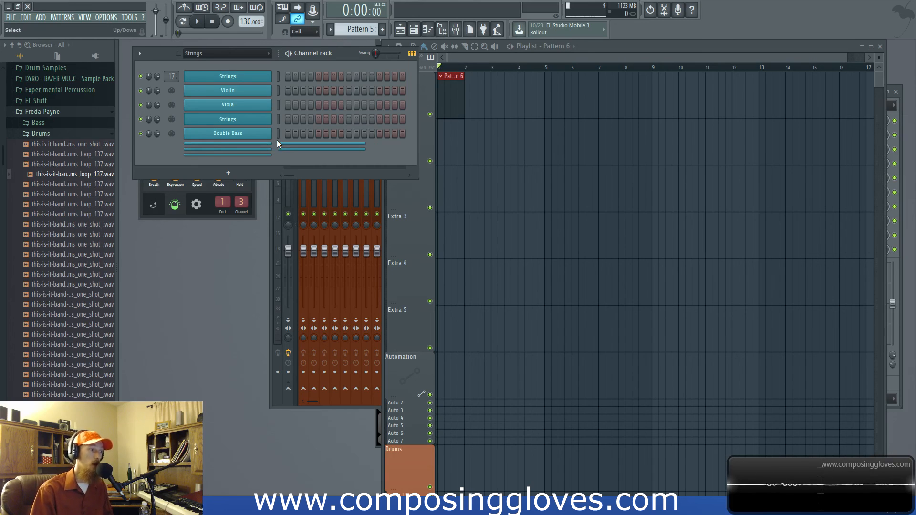
right_click(451, 98)
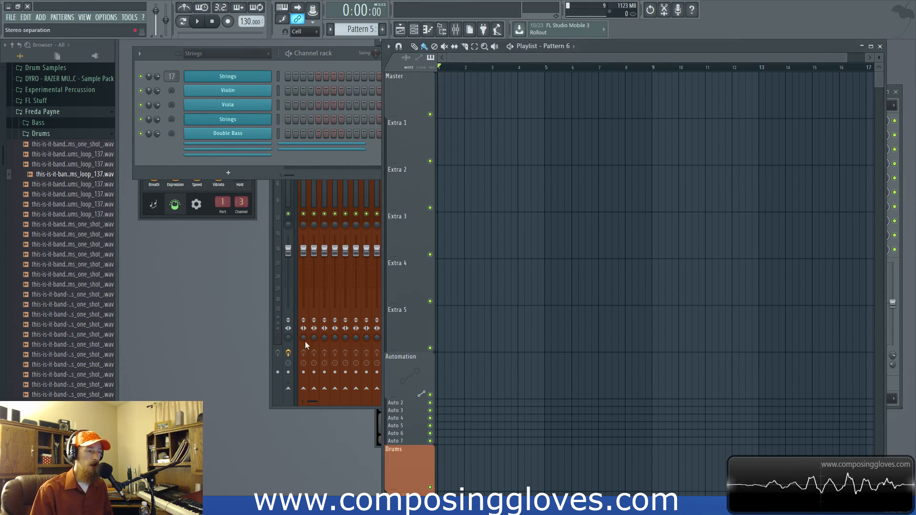
Bring the mixer to the front and check the effects on the Verb and Delay Send, Verb Send and Parallel Compression inserts
left_click(325, 186)
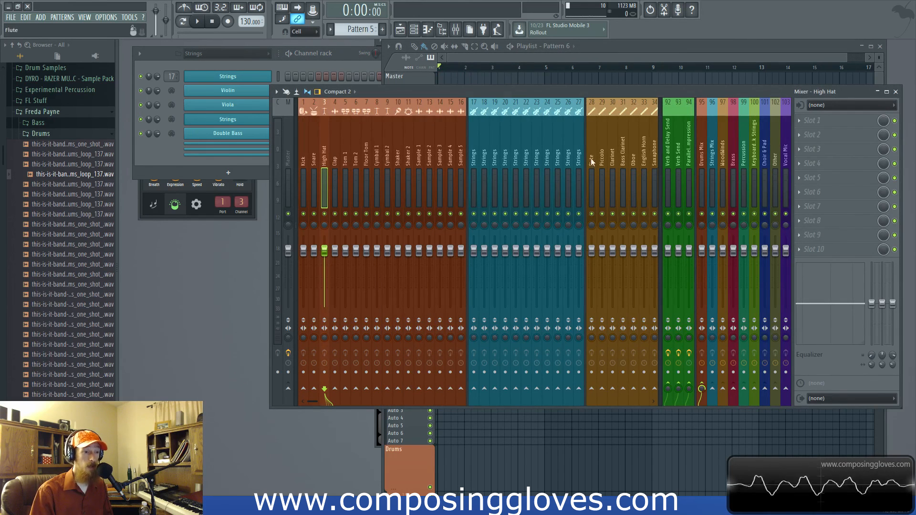
scroll(592, 162, "down", 3)
left_click(686, 171)
left_click(677, 176)
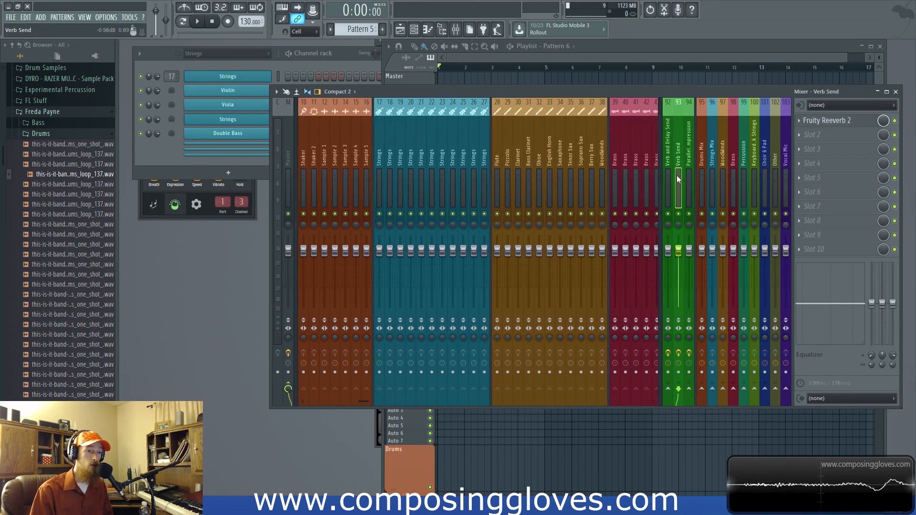
left_click(667, 177)
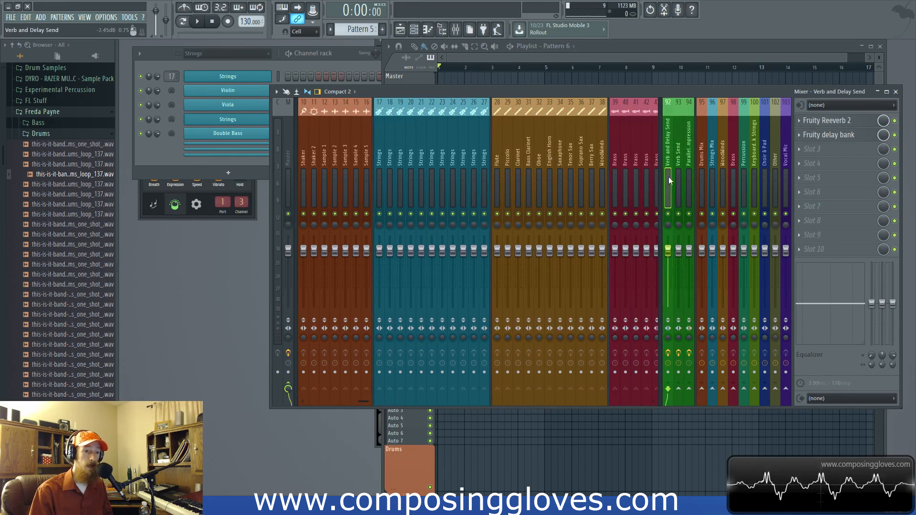
left_click(677, 175)
left_click(686, 175)
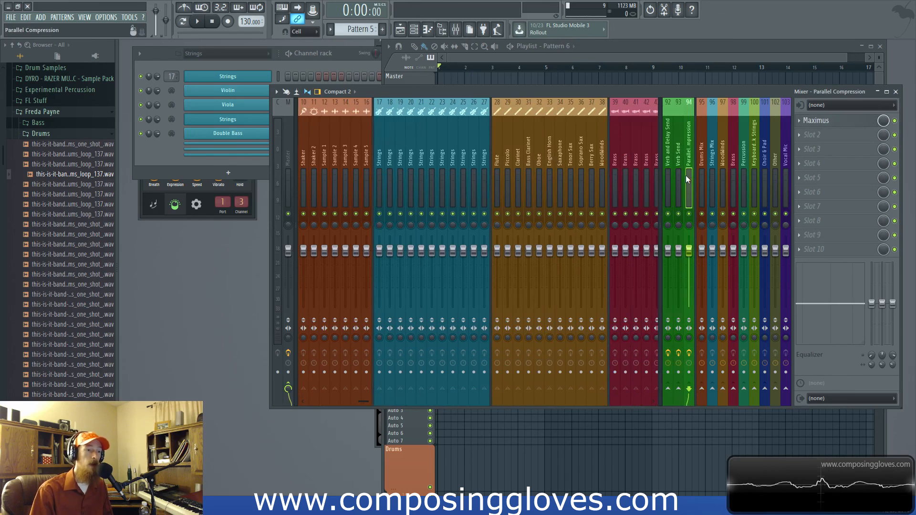
Examine the mixer's groups through to the empty inserts, nudging and recentring the panning of a Choir & Pad insert
scroll(617, 168, "down", 10)
scroll(613, 171, "down", 5)
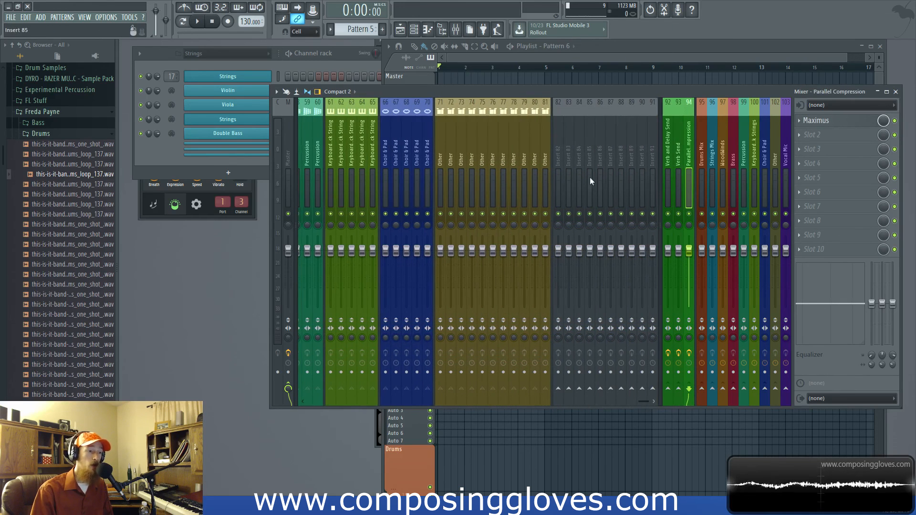
left_click_drag(404, 229, 404, 215)
left_click(405, 229, "alt")
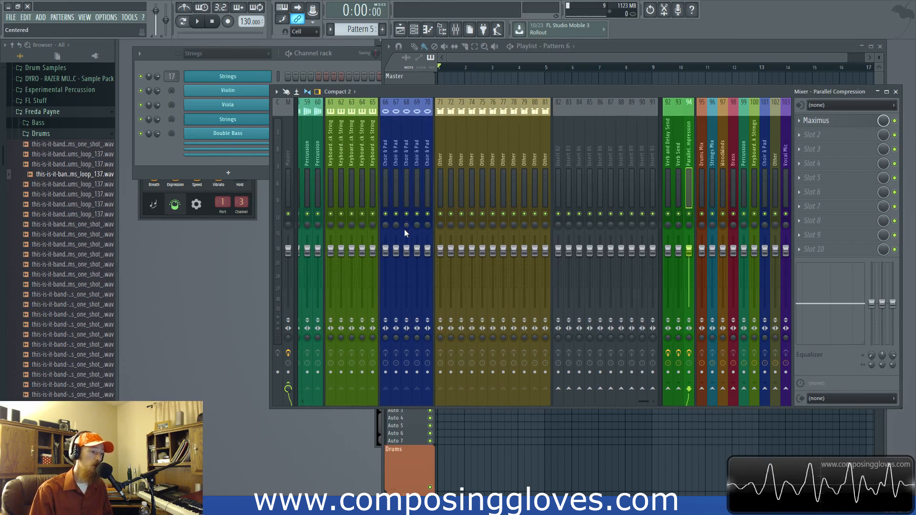
scroll(460, 132, "up", 15)
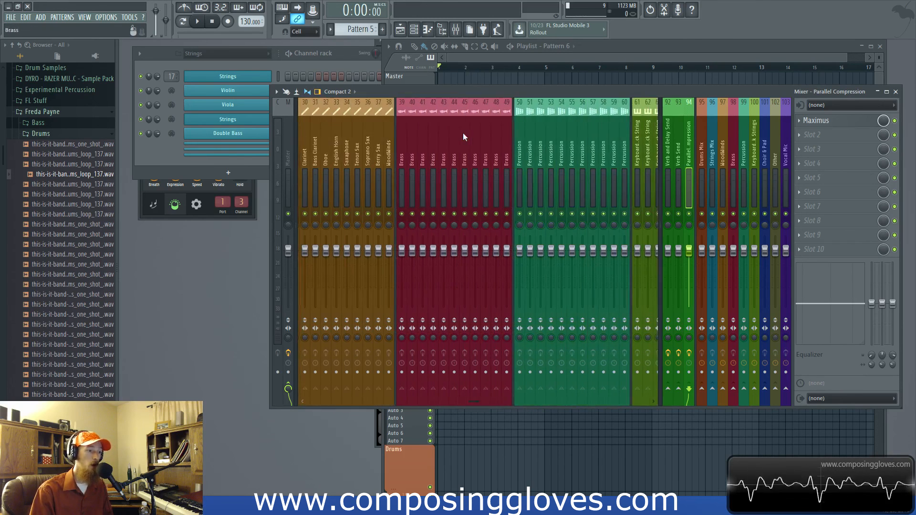
scroll(462, 133, "up", 1)
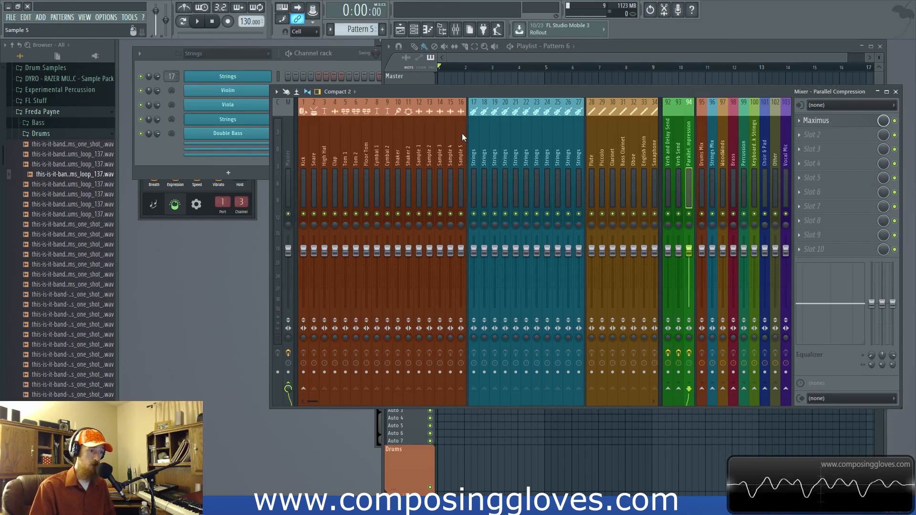
Look through the playlist's tracks and close the Strings channel's articulation window
left_click(454, 59)
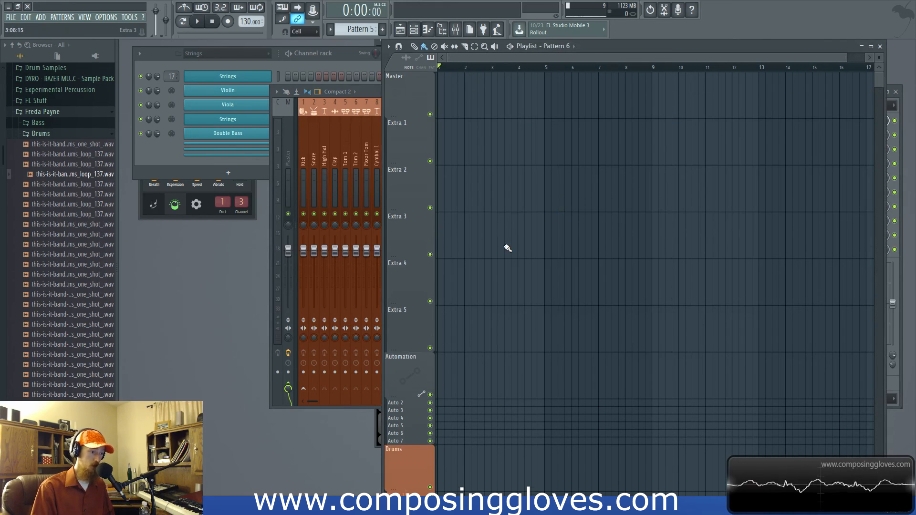
scroll(507, 248, "down", 15)
scroll(509, 247, "up", 15)
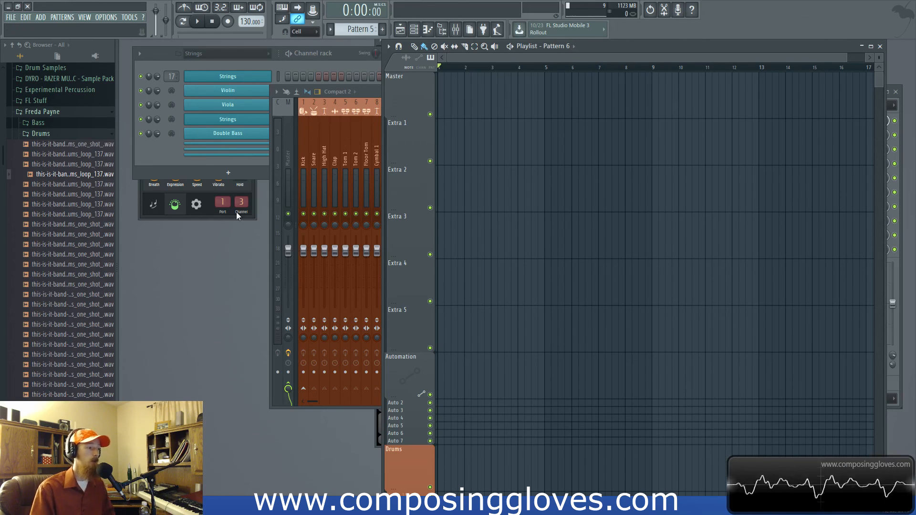
left_click(210, 213)
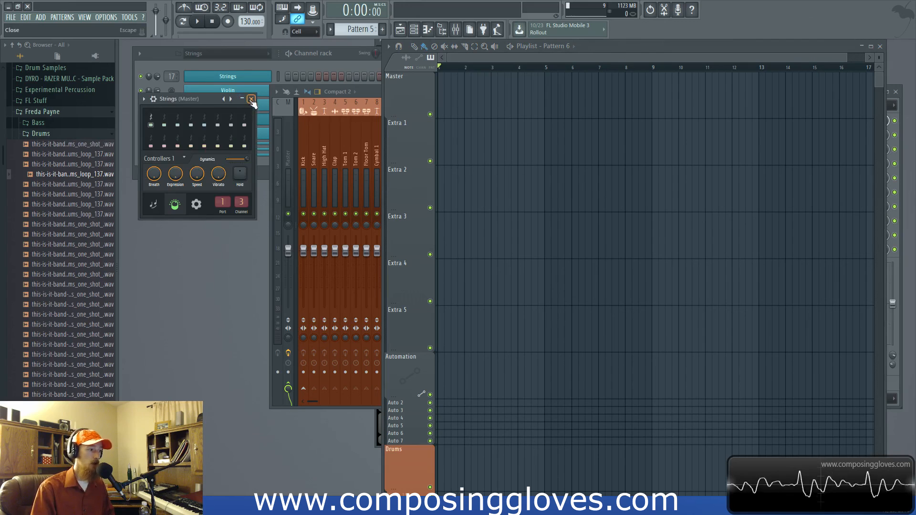
left_click(242, 100)
Bring the mixer to the front, move its window partly over the channel rack, and show the last insert groups
left_click(272, 281)
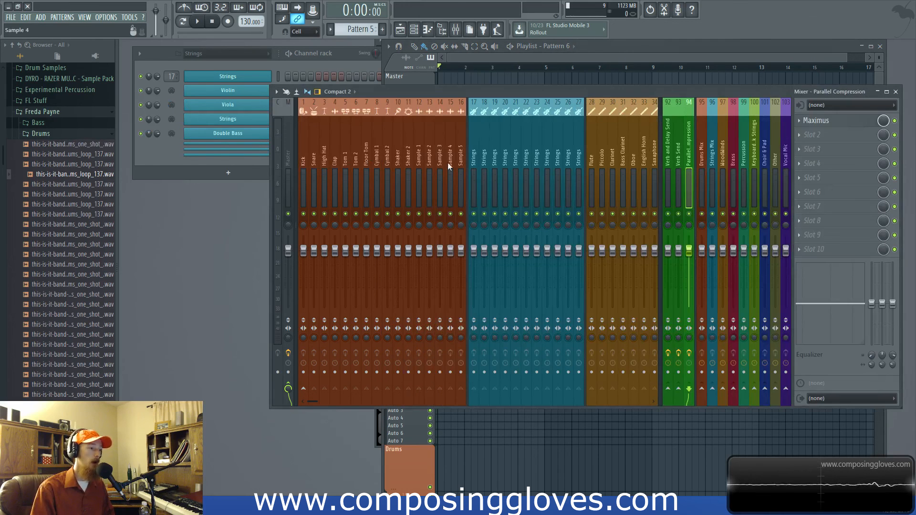
left_click_drag(454, 94, 377, 127)
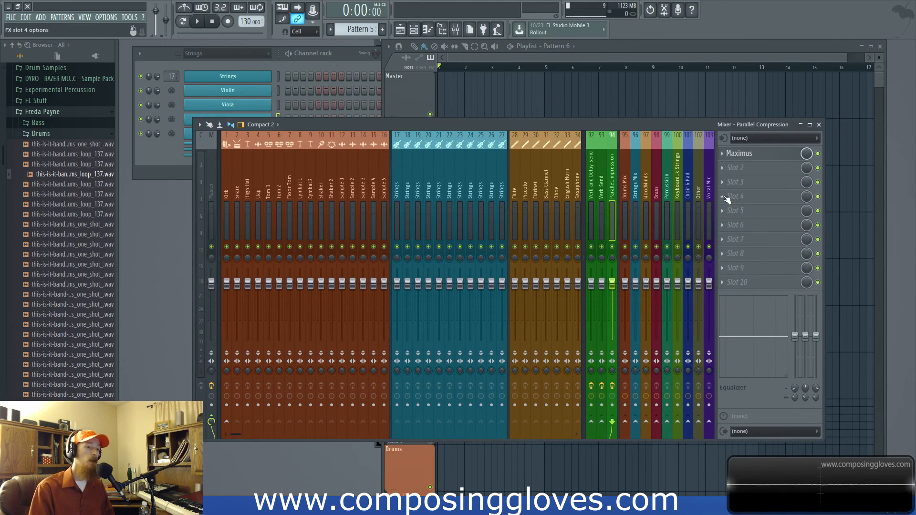
scroll(416, 169, "down", 15)
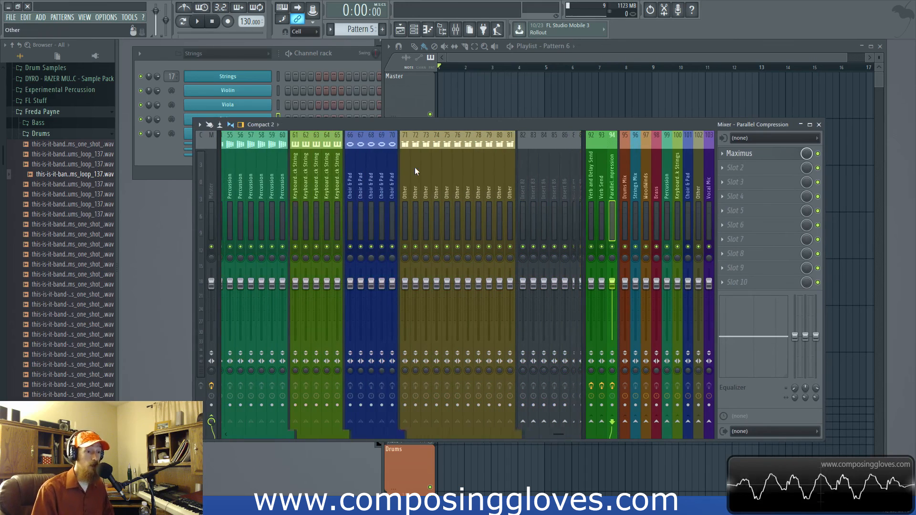
View the audio input choices for the Vocal Mic insert without choosing one, and select the empty insert 84
left_click(709, 194)
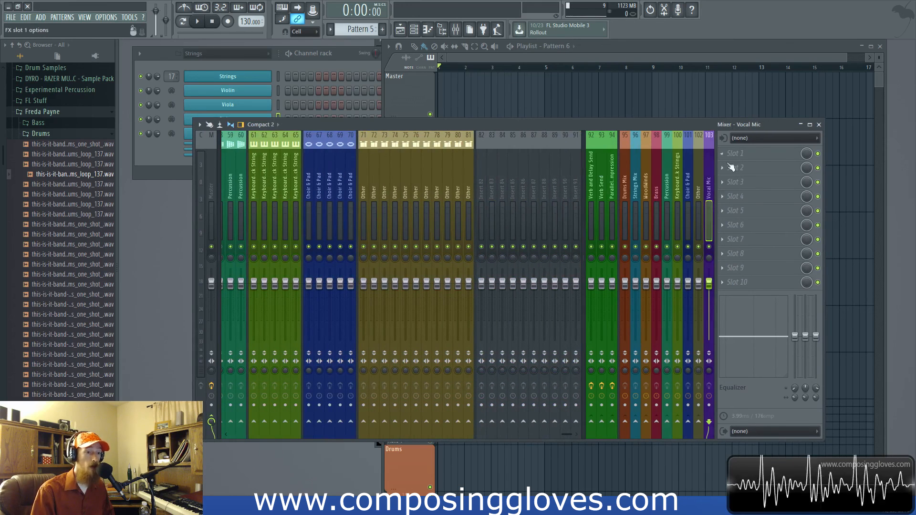
left_click(754, 138)
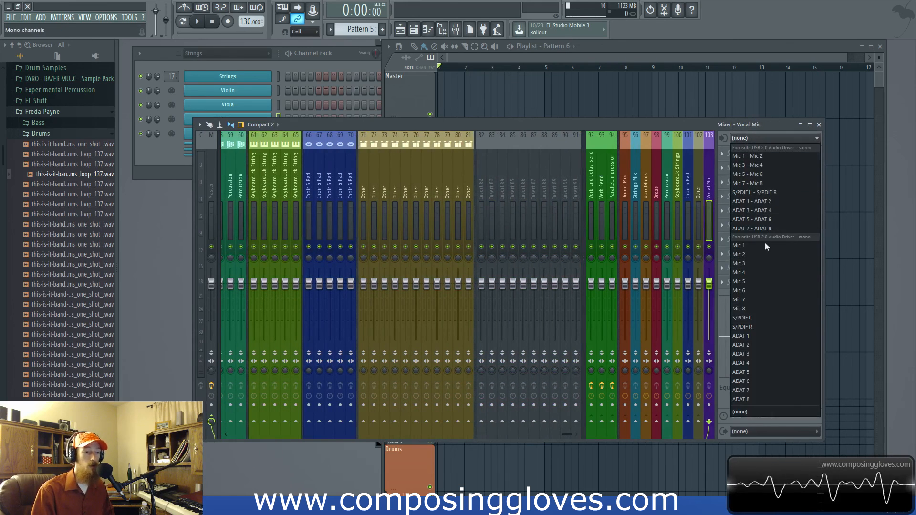
left_click(647, 124)
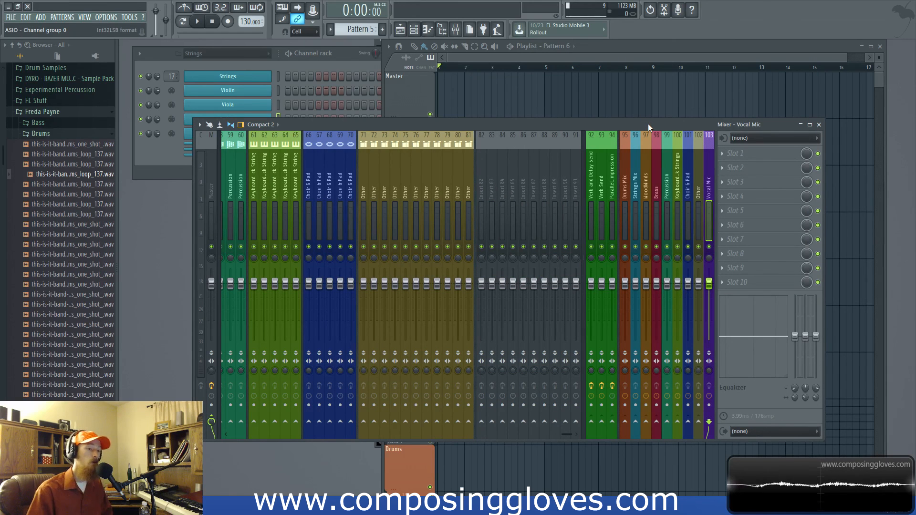
left_click(503, 172)
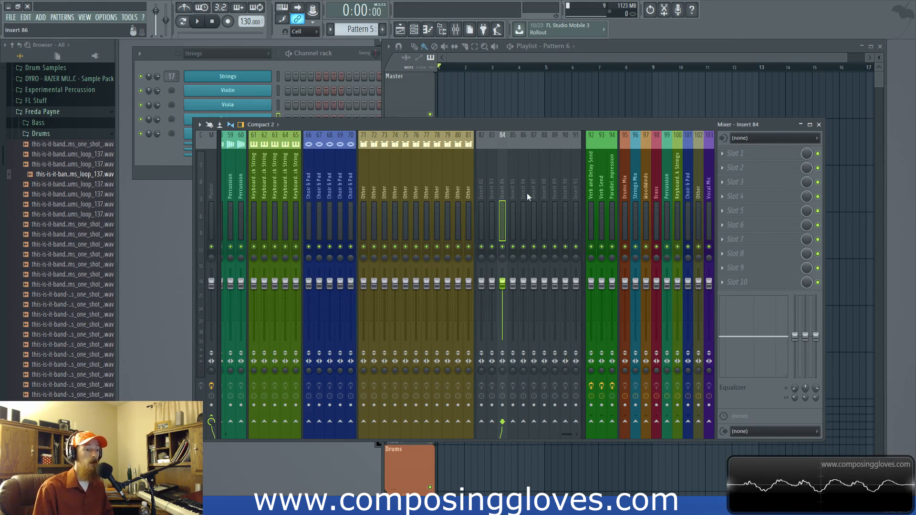
Select empty insert 87 and the Choir & Pad mix insert 101, and return to the mixer's first insert groups
left_click(534, 210)
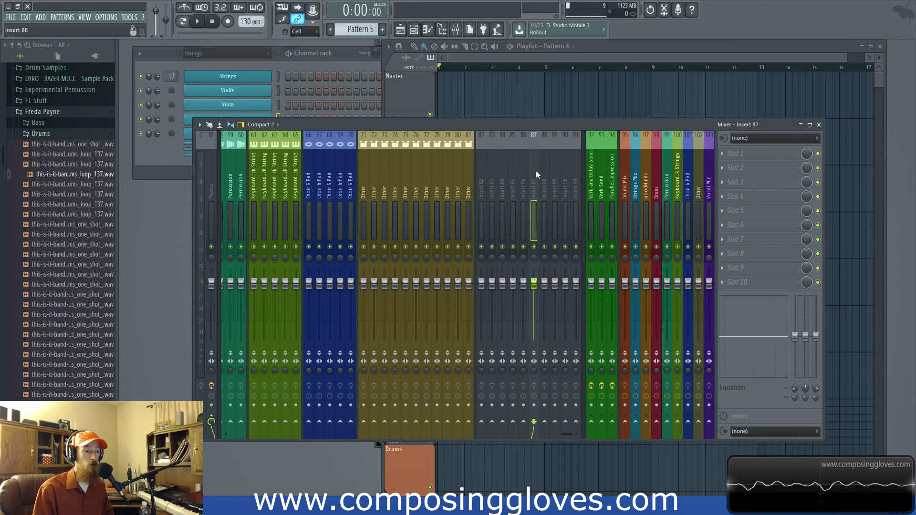
mouse_move(698, 196)
left_mouse_down()
mouse_move(658, 200)
mouse_move(693, 203)
left_mouse_up()
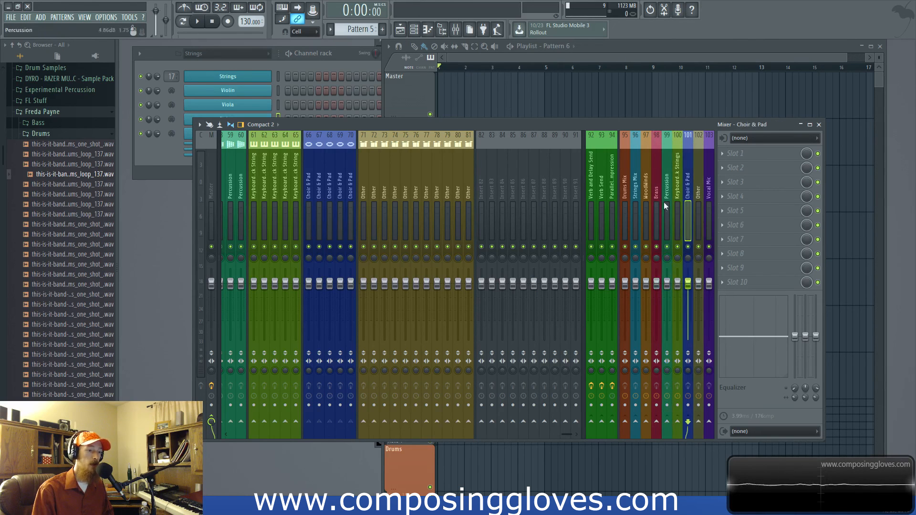
scroll(371, 201, "up", 15)
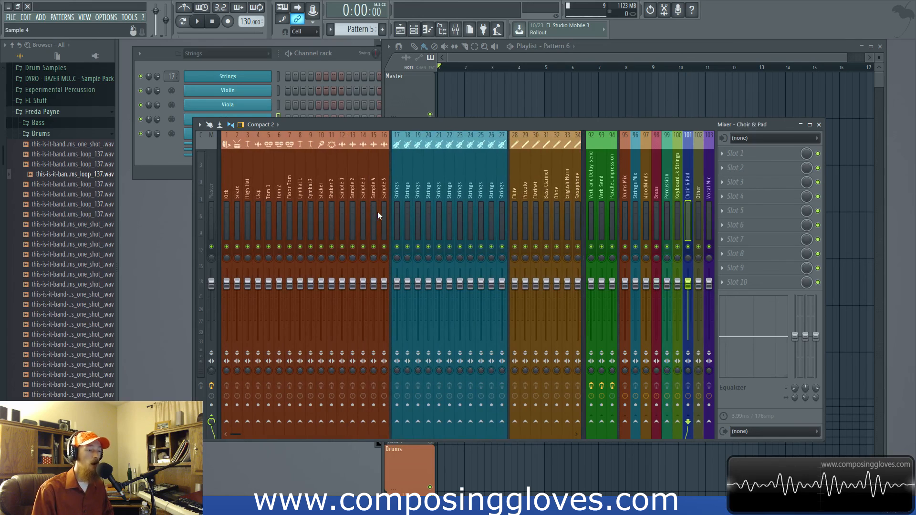
Move the mixer window up so it overlaps the channel rack, and bring the channel rack in front of it
left_click_drag(497, 125, 486, 65)
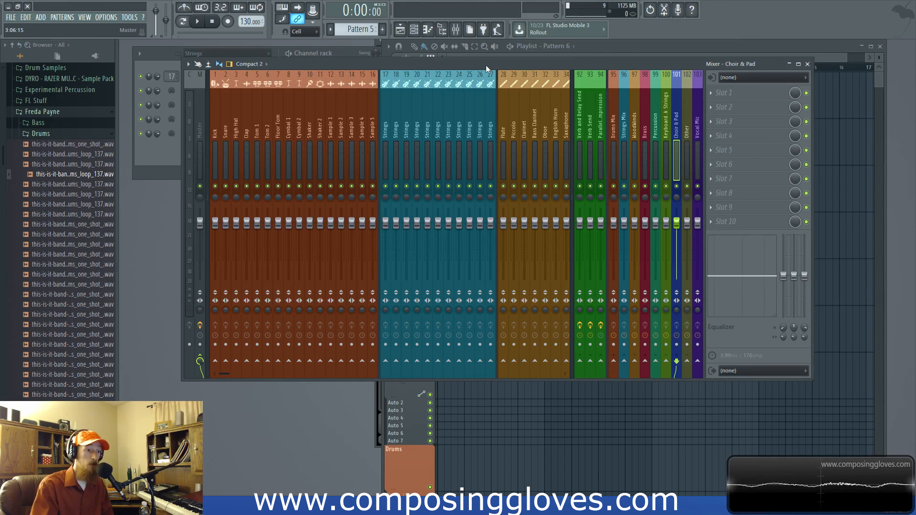
left_click_drag(486, 65, 472, 90)
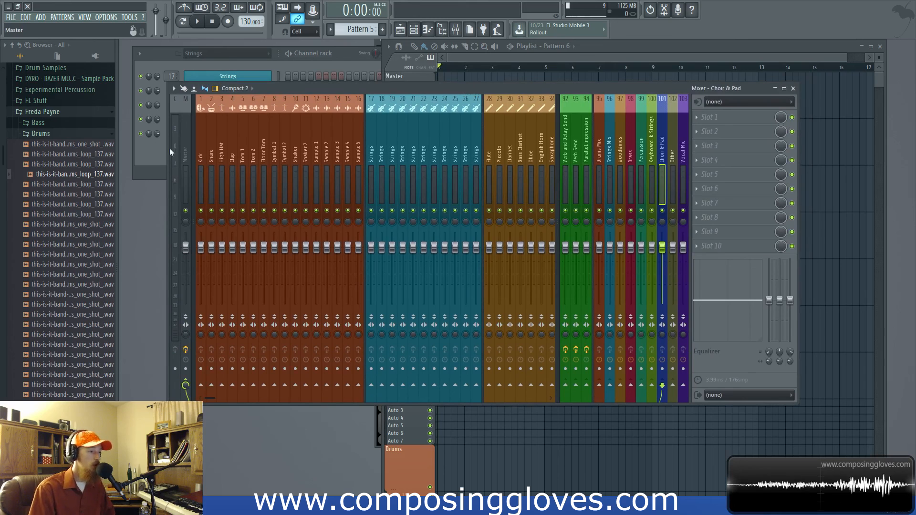
left_click(152, 165)
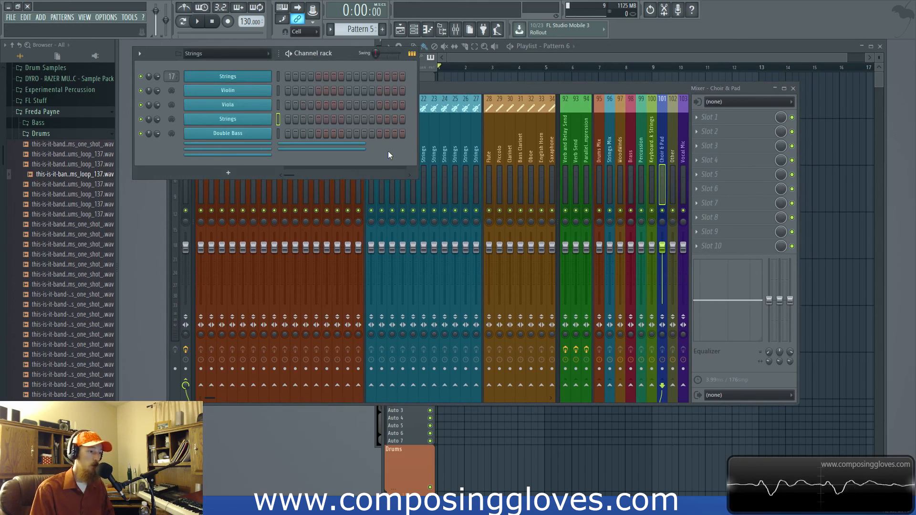